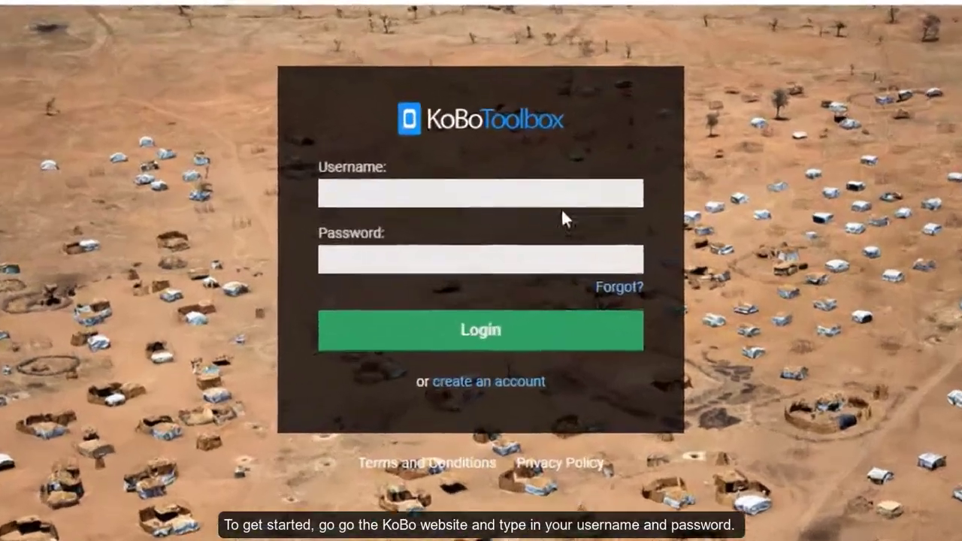
Enter the account username and sign in to KoBoToolbox
click(390, 221)
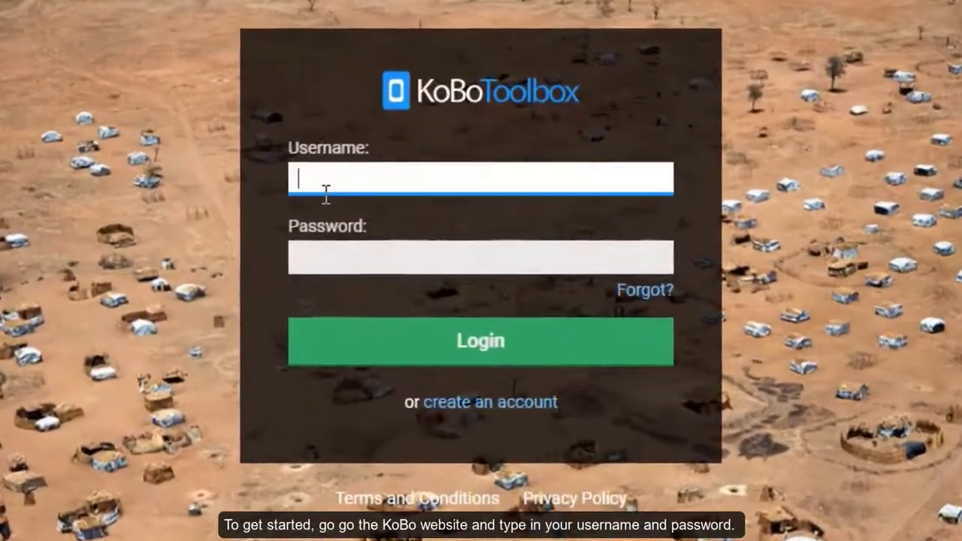
text(epiguider)
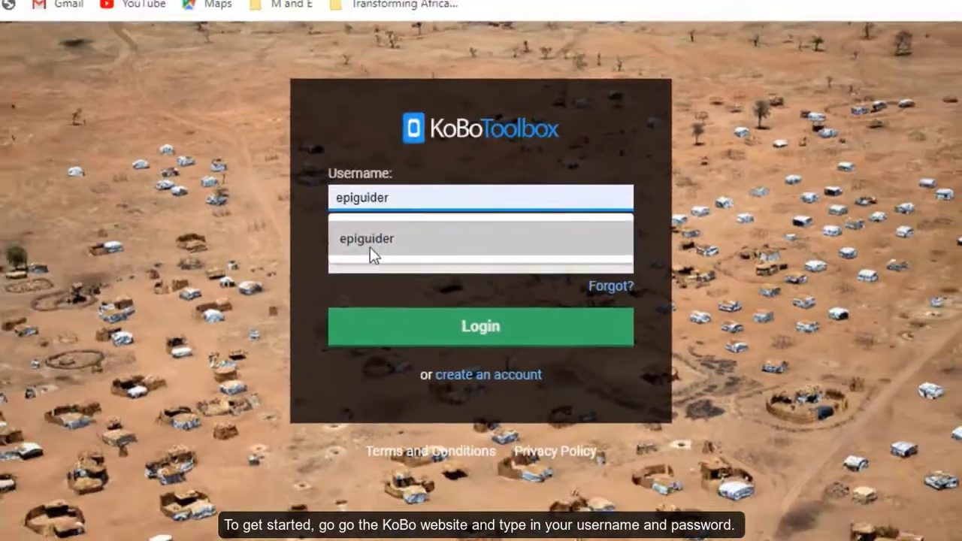
click(337, 230)
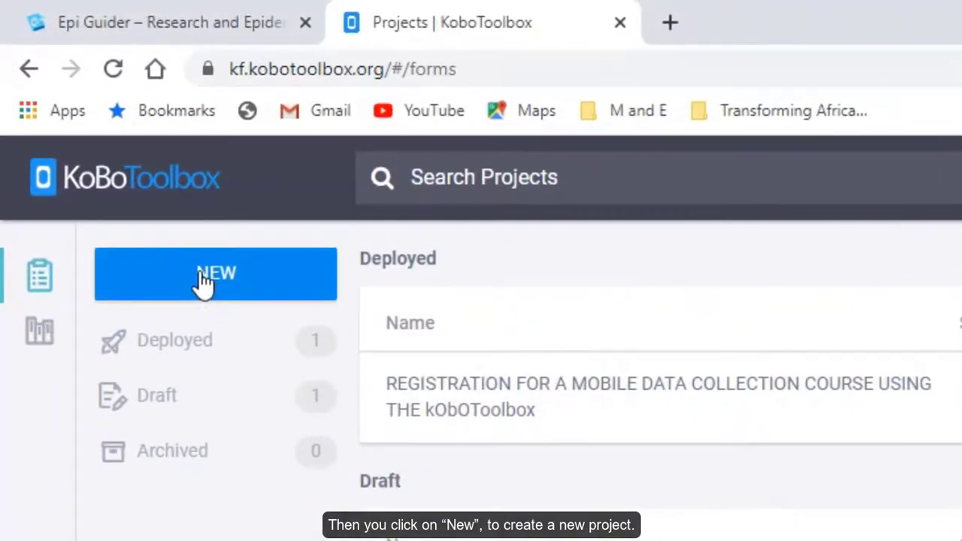
Start a new project built from scratch and name it "MyFirstProject"
click(203, 283)
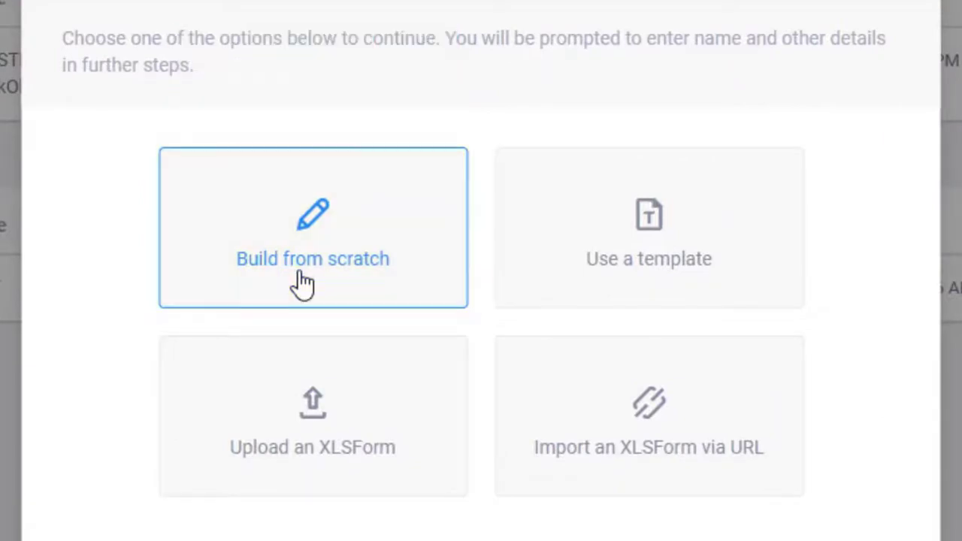
click(303, 283)
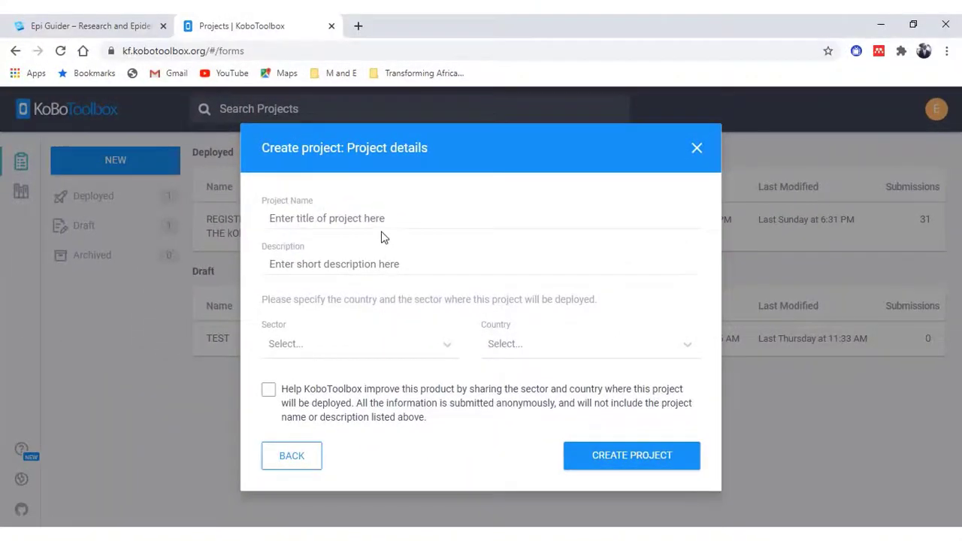
click(346, 166)
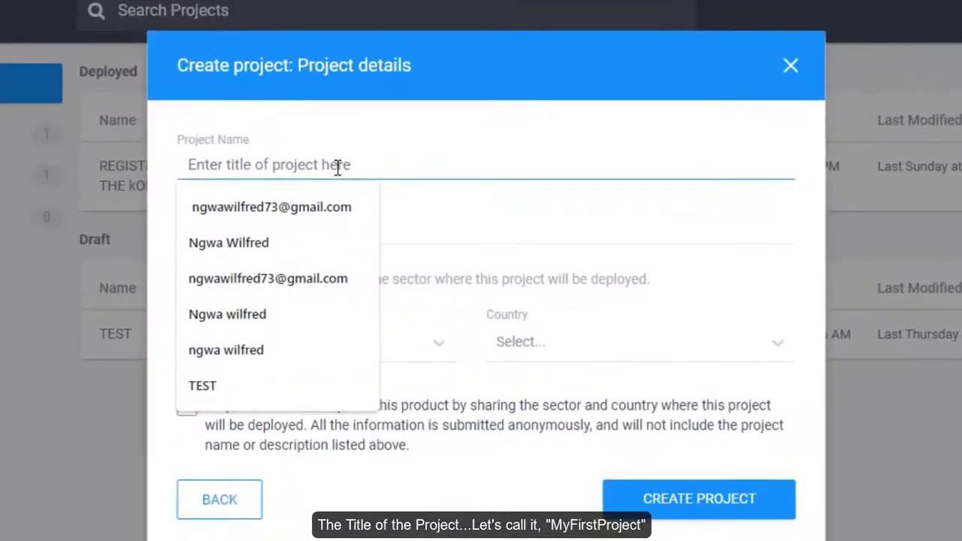
text(My)
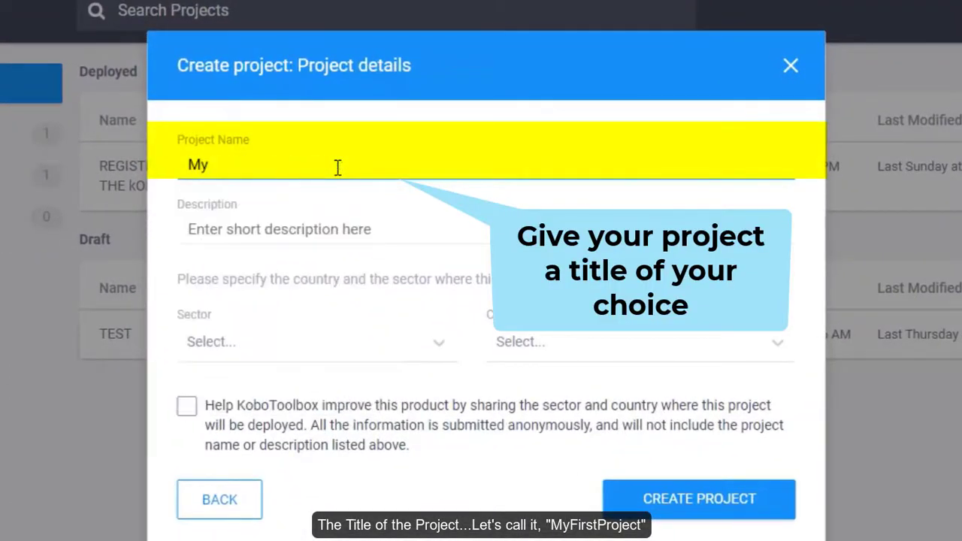
text(FirstProject)
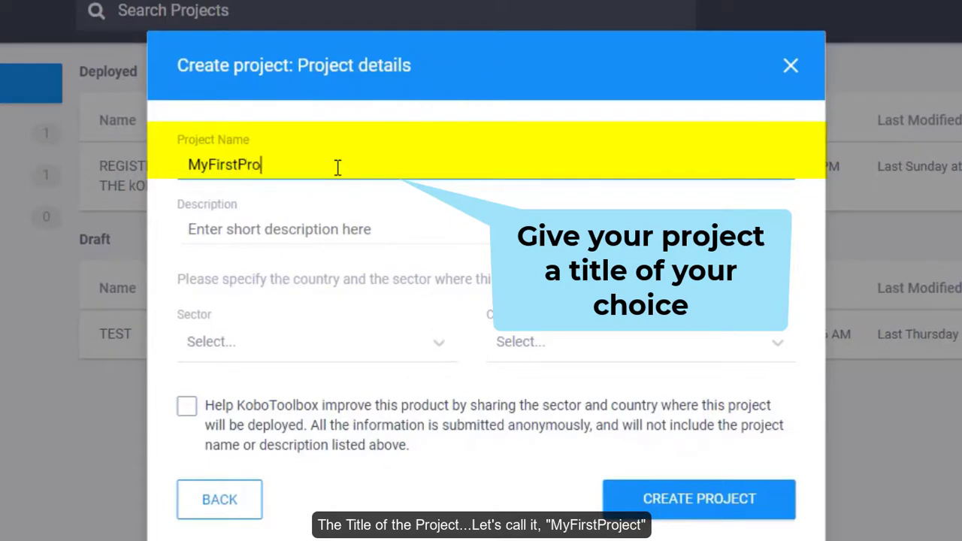
Give the project the description "Practice from epiGuider Video"
click(285, 234)
text(Practic)
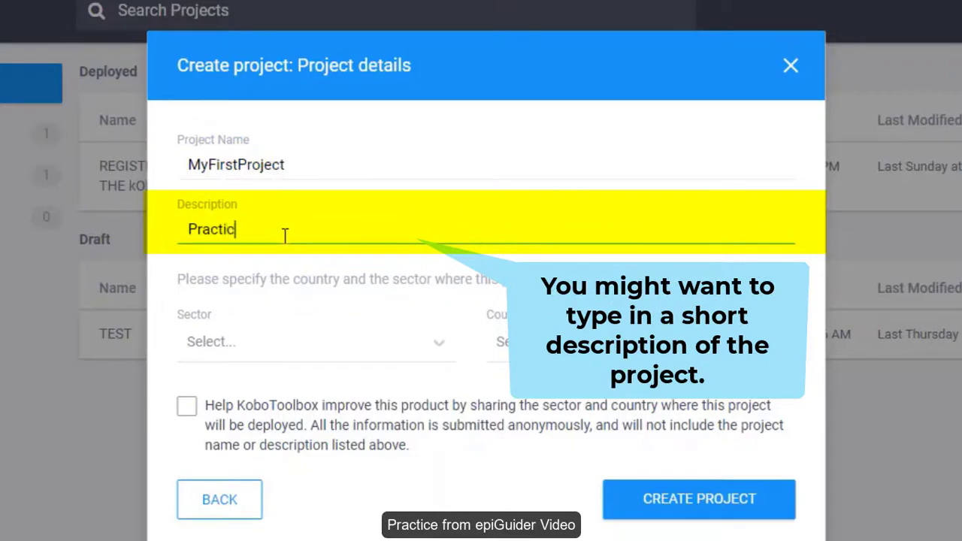
text(e from epiGuide)
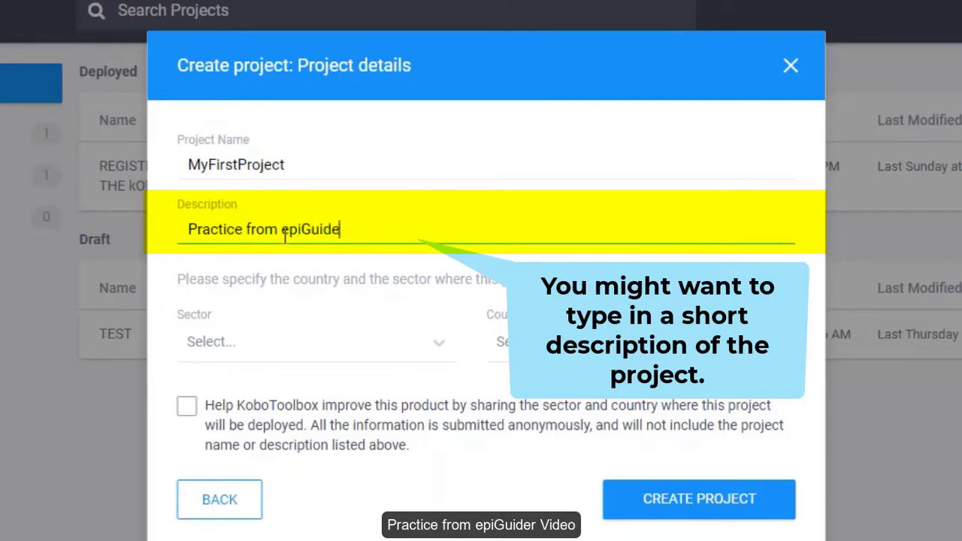
text(r Video)
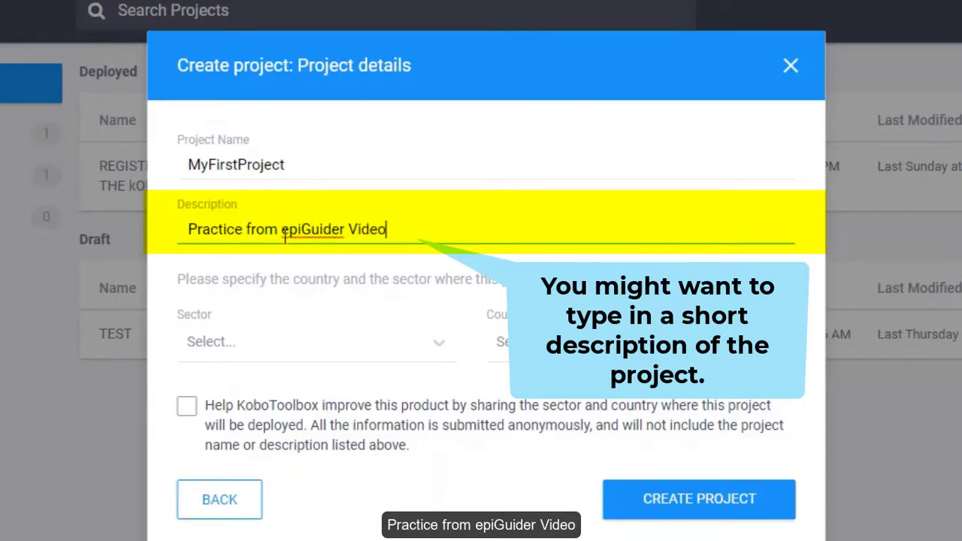
Set the sector to Educational Services / Higher Education and the country to Cameroon, and create the project
click(404, 355)
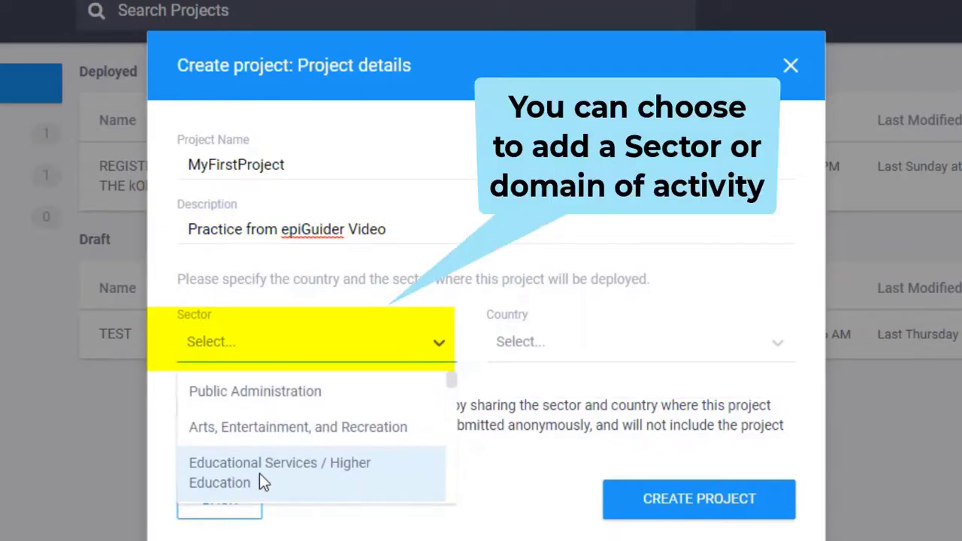
click(264, 481)
click(535, 346)
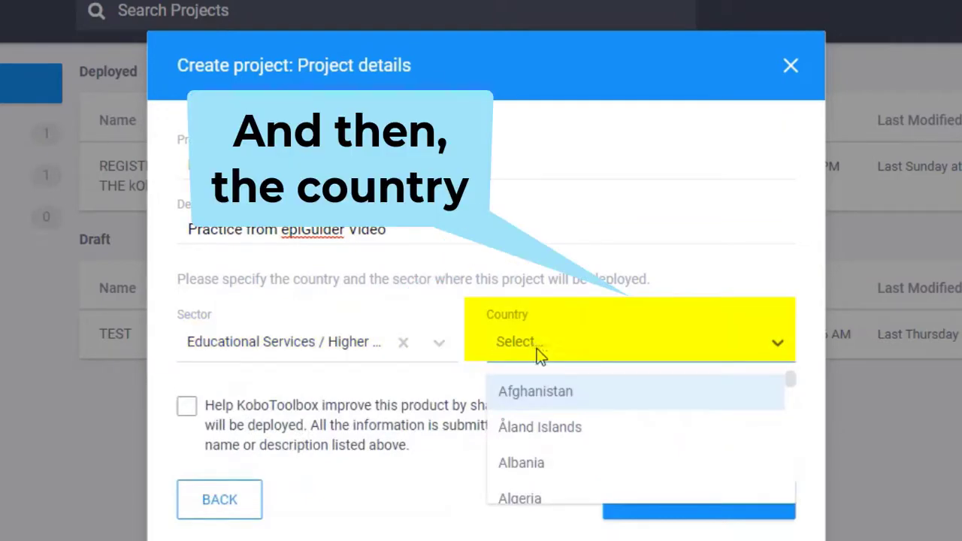
text(ca)
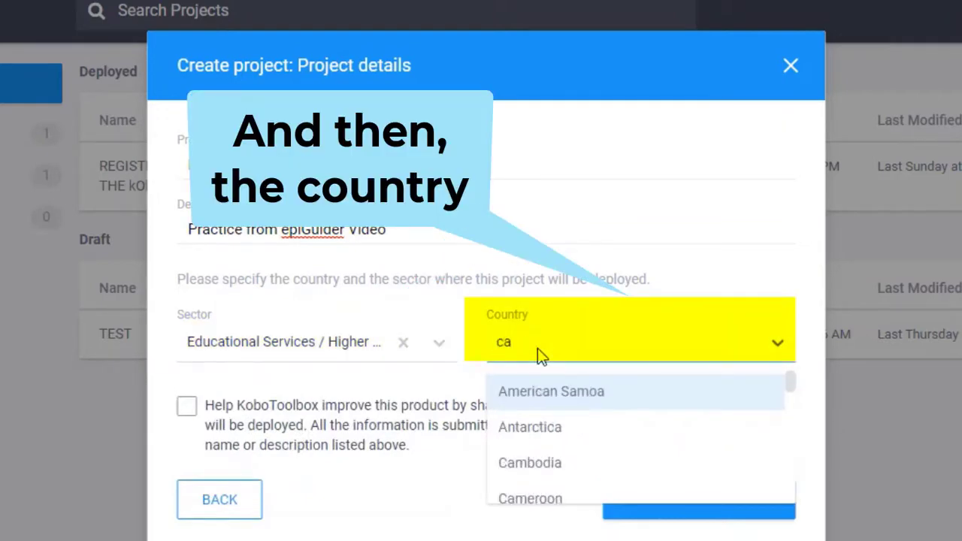
click(542, 496)
click(676, 508)
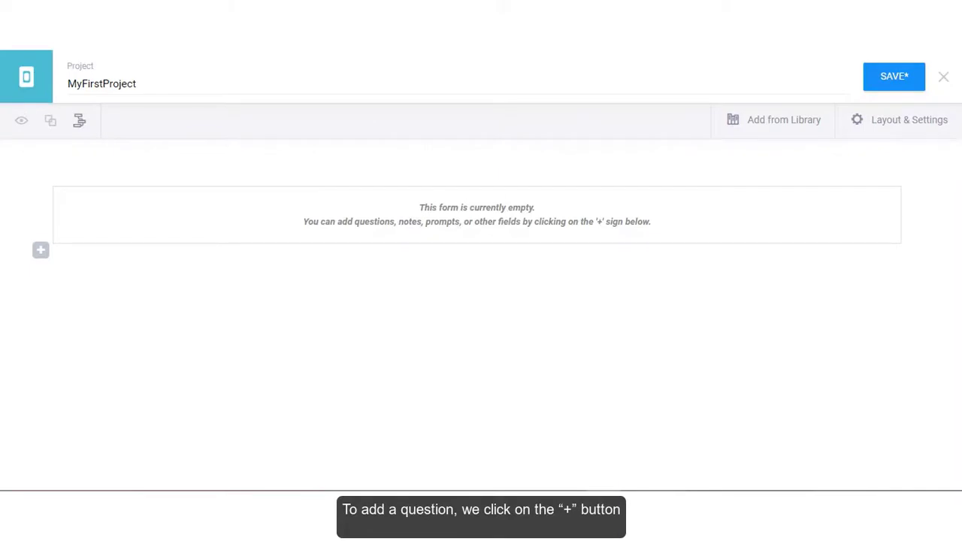
Add a Number question titled "Number of malaria cases" to the empty form
click(40, 251)
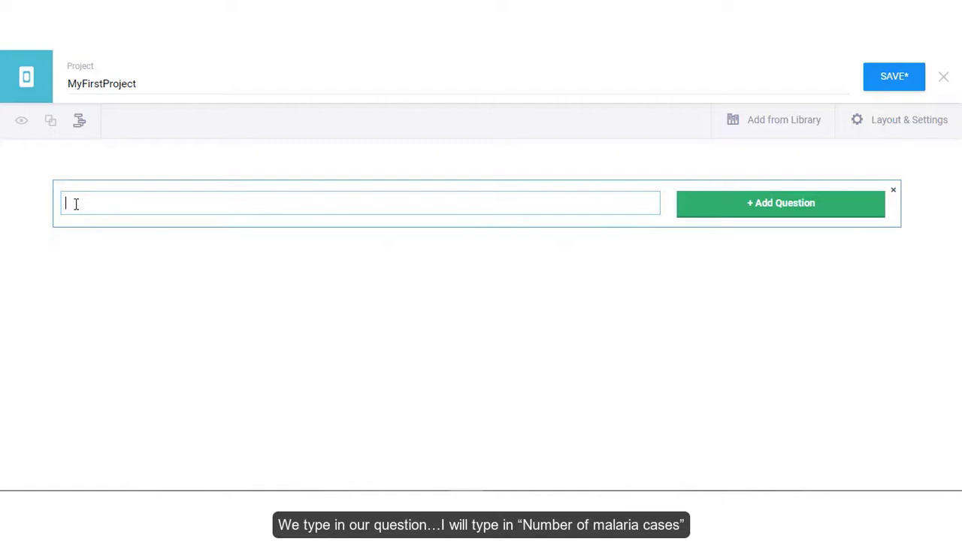
text(Number of malaria cases)
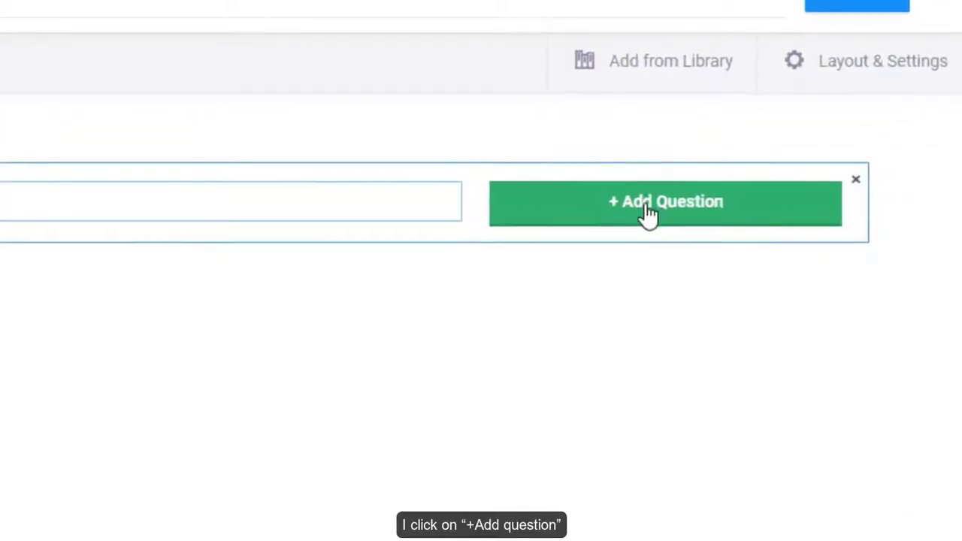
click(647, 207)
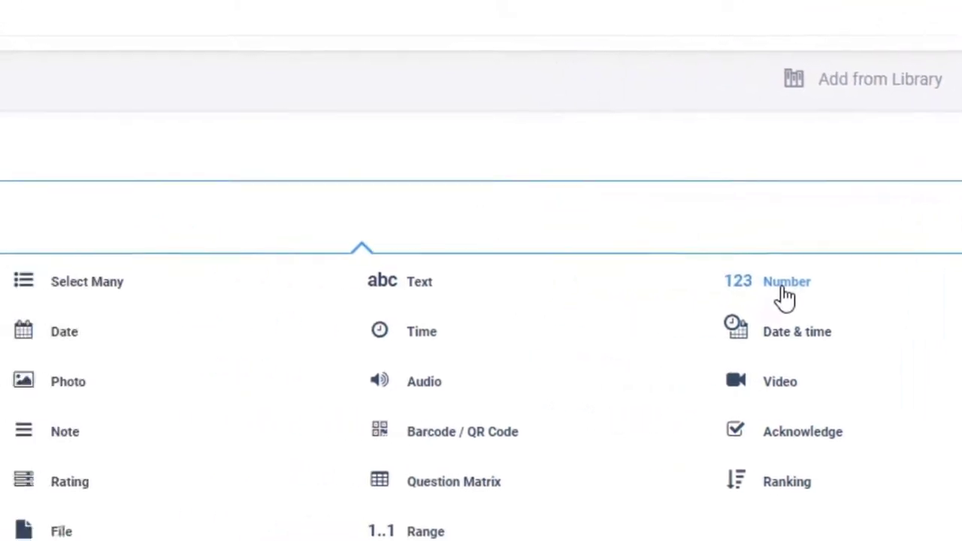
click(753, 293)
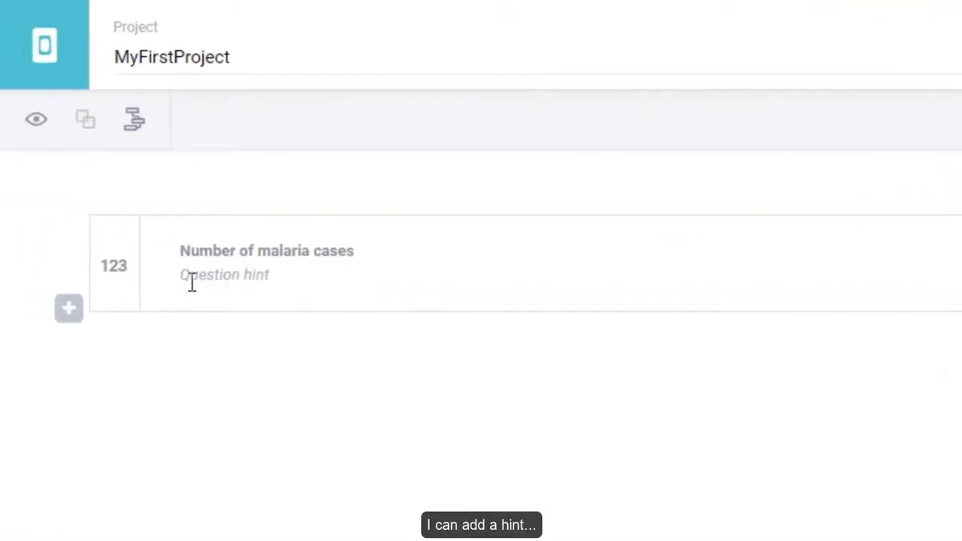
Give the malaria cases question the hint "Please input number of cases for this week" and save the form
click(187, 279)
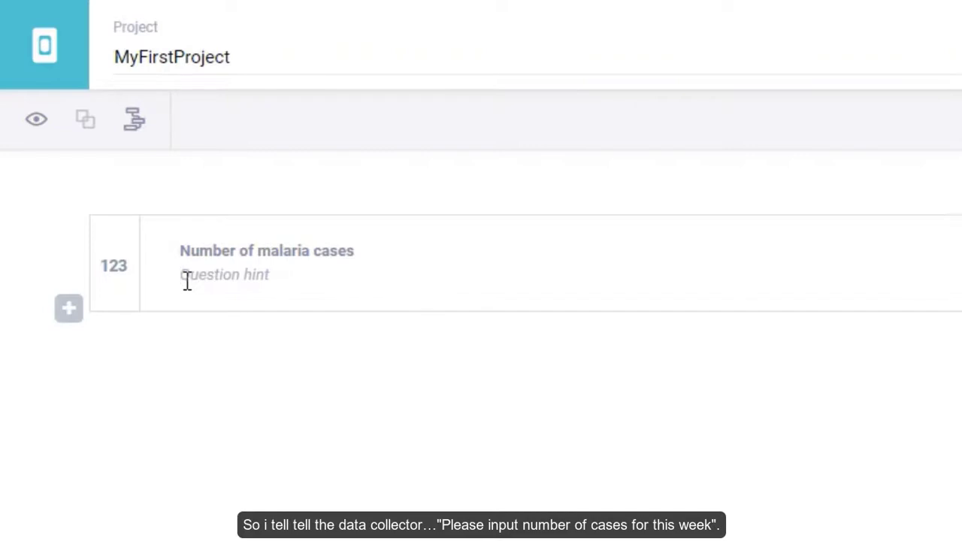
text(Please input number of cases for this wee)
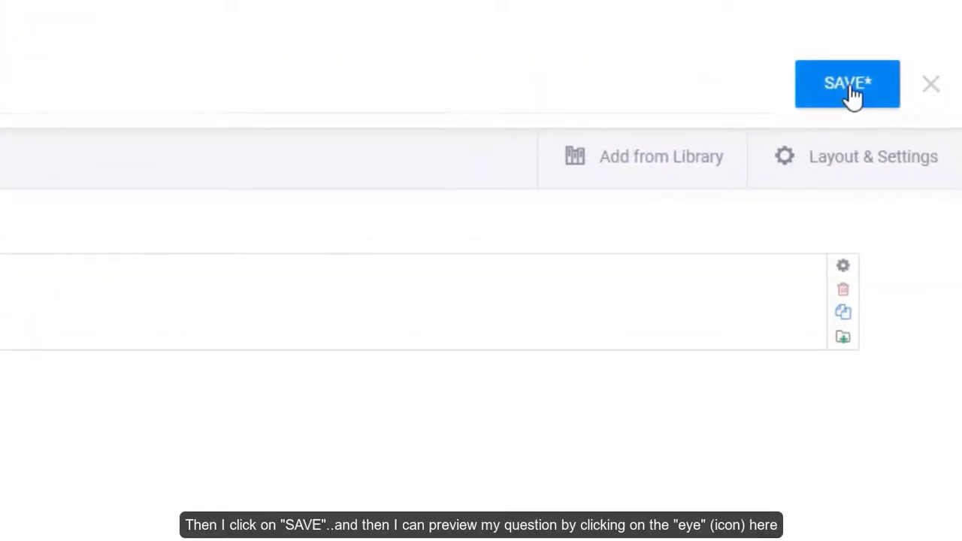
click(848, 85)
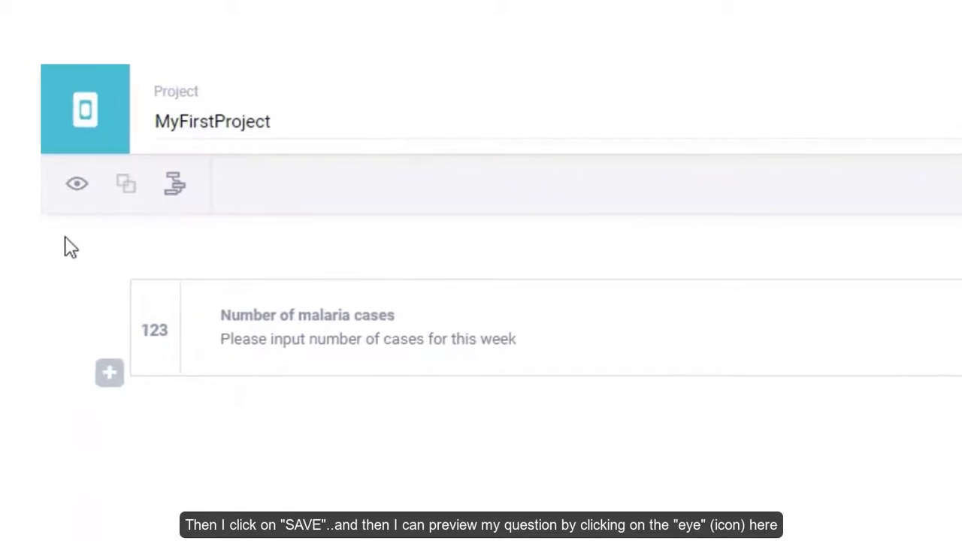
Preview the form and enter 1000 as a test answer for the number of malaria cases
click(78, 187)
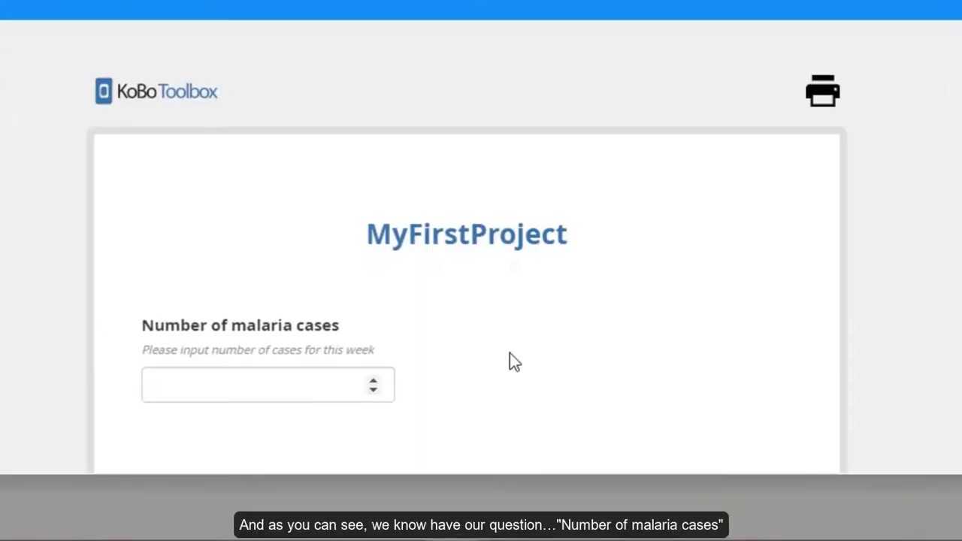
scroll(510, 352, down, 2)
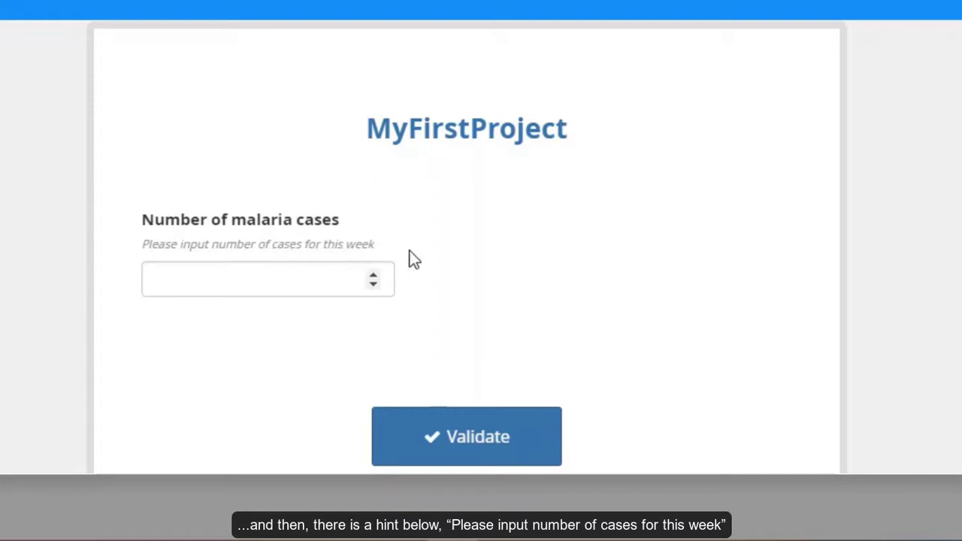
click(168, 287)
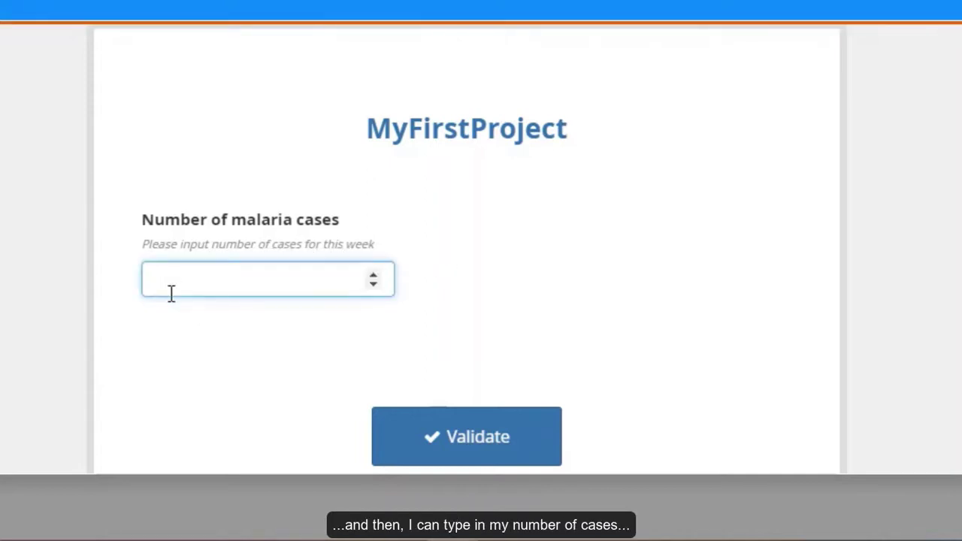
text(1000)
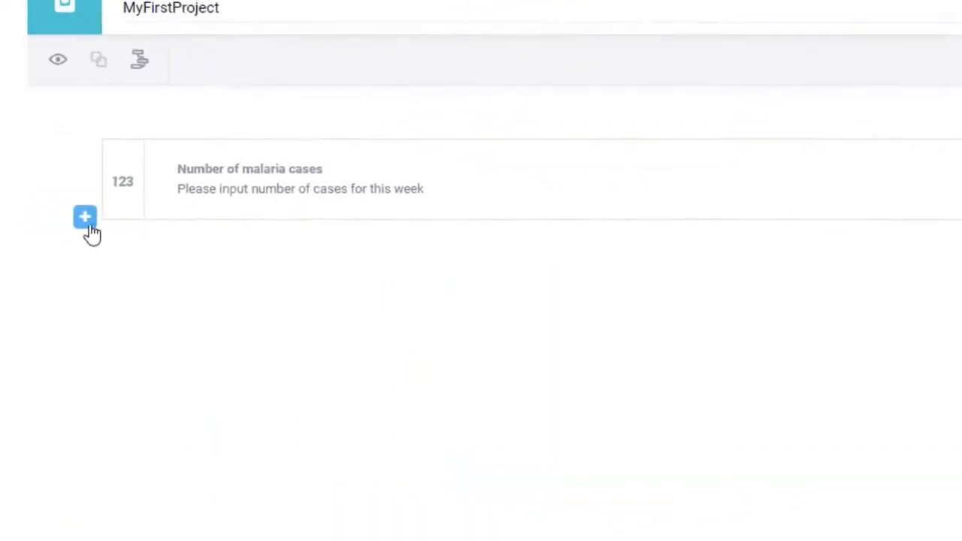
Add a decimal question titled "Height" below the malaria cases question
click(79, 218)
text(Hell)
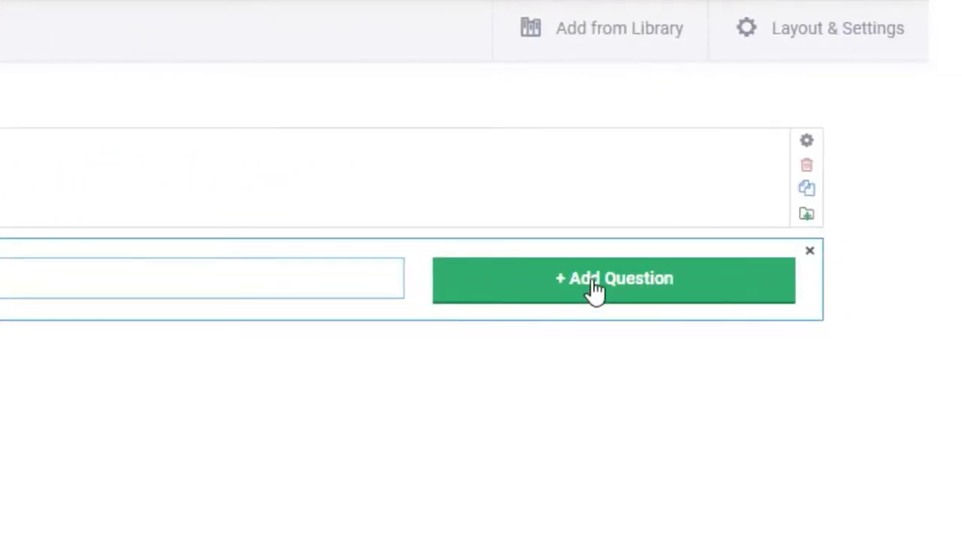
click(593, 289)
click(358, 359)
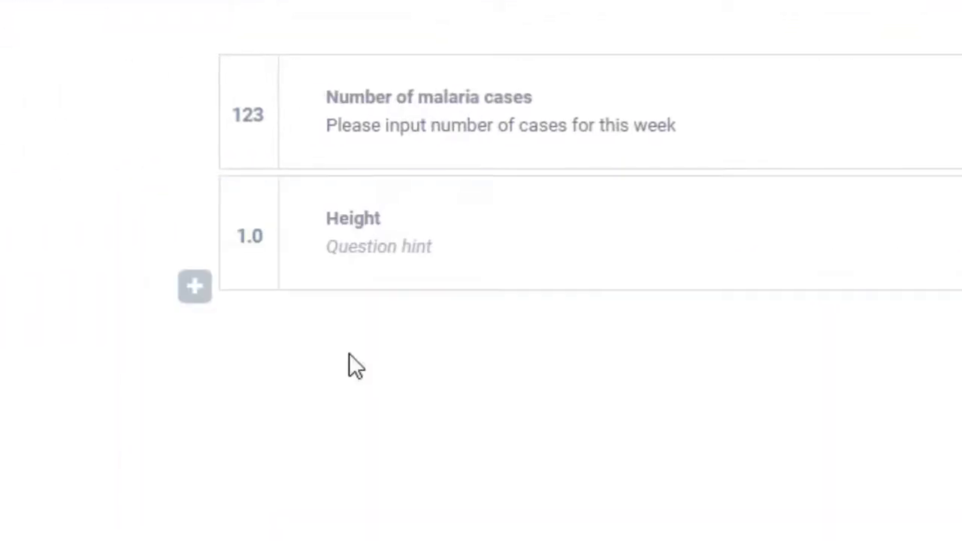
Give the Height question the hint "Please enter height in metres" and save the form
click(376, 246)
text(Please )
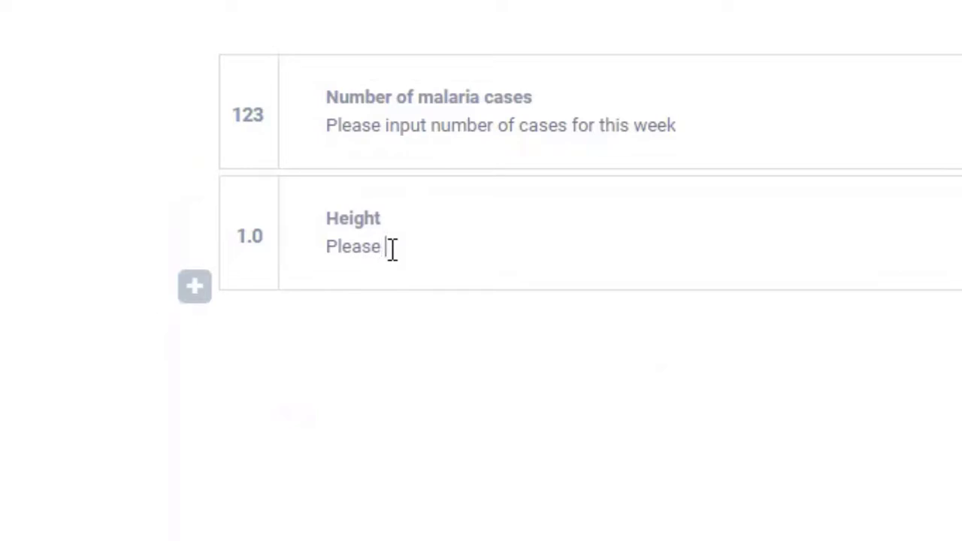
text(enter h)
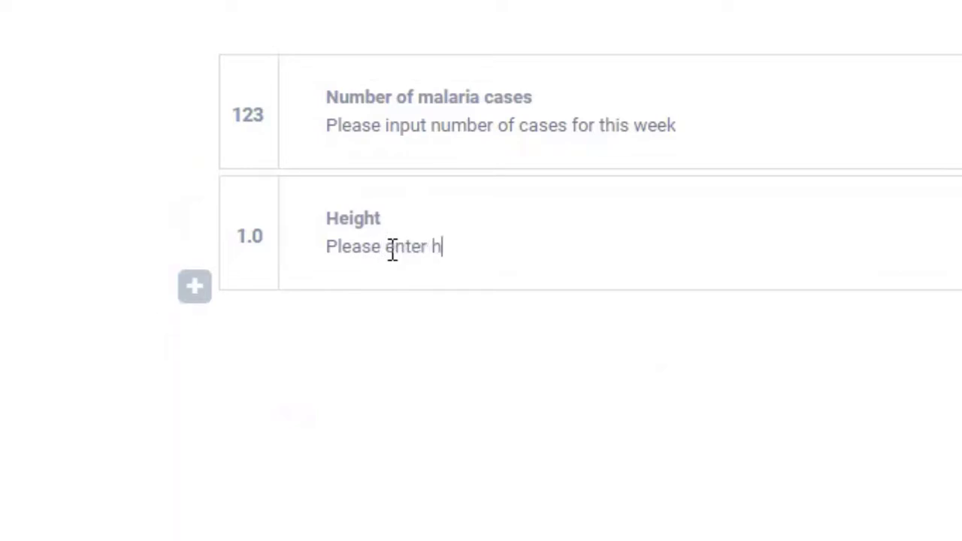
text(eight in m)
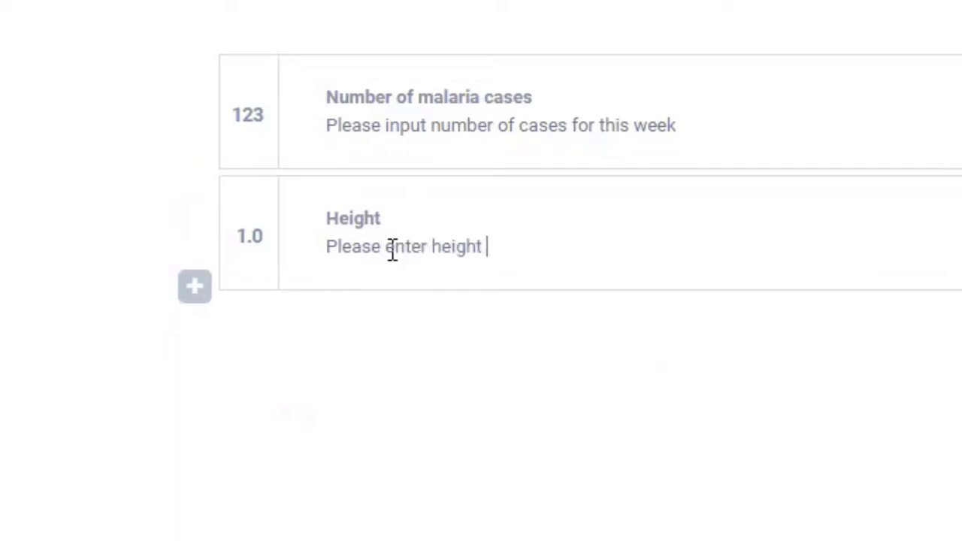
text(etr)
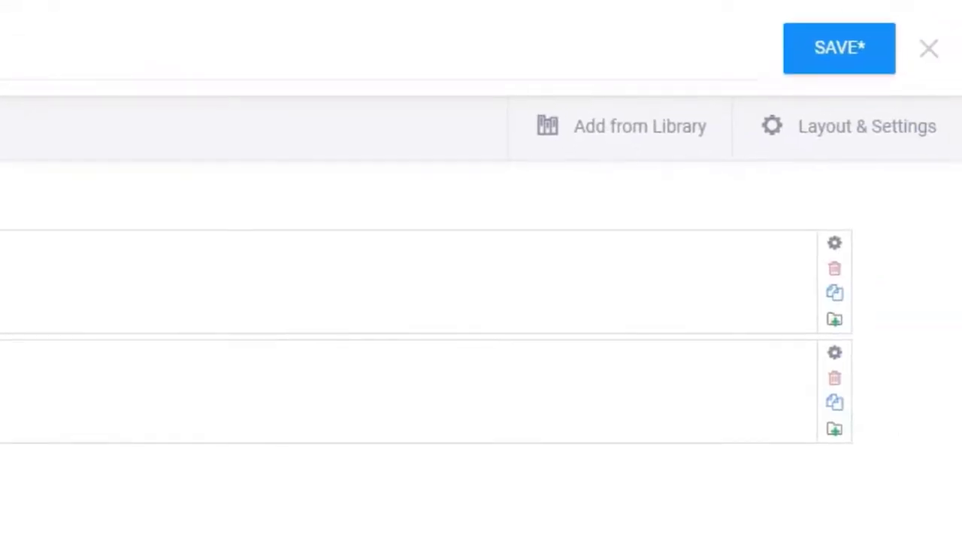
click(827, 52)
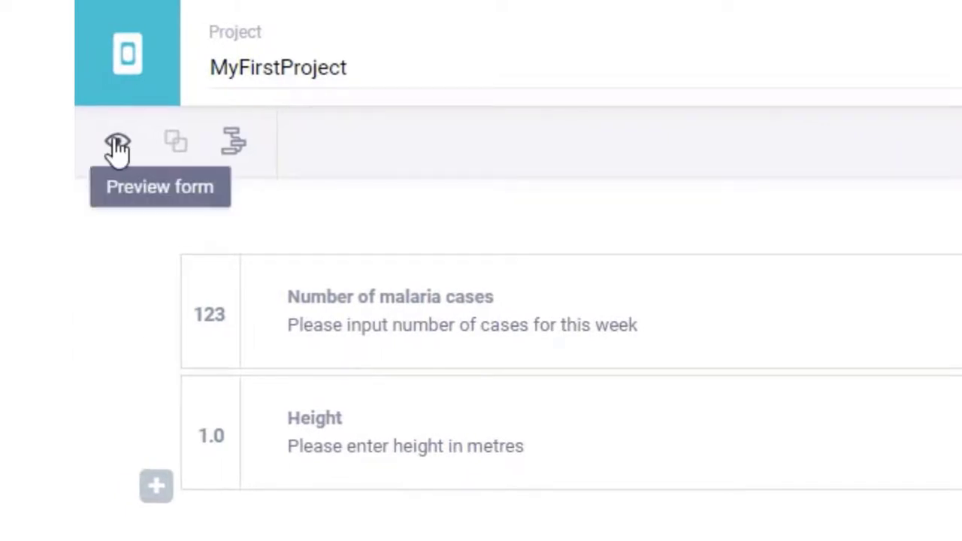
Preview the form and examine the Height question with its hint and answer field
click(117, 144)
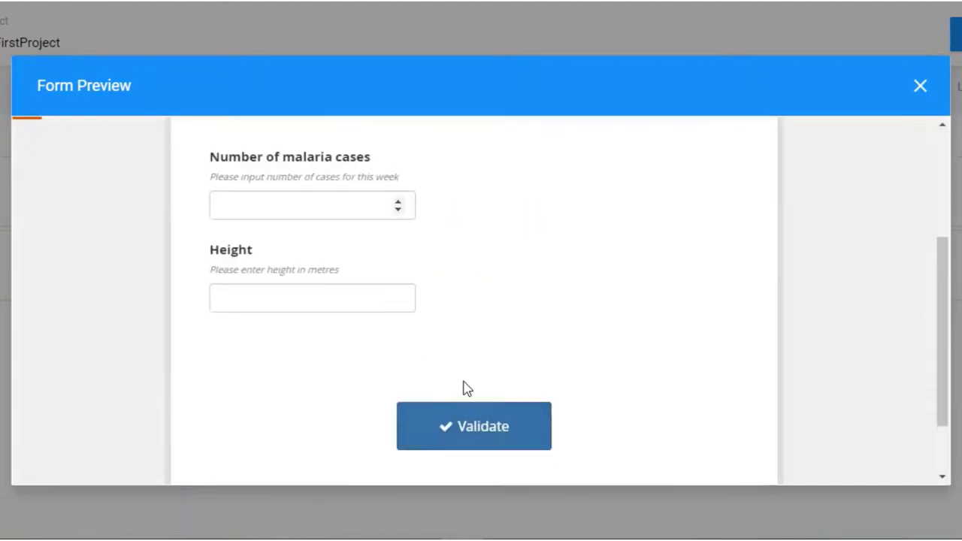
scroll(259, 282, down, 2)
click(237, 249)
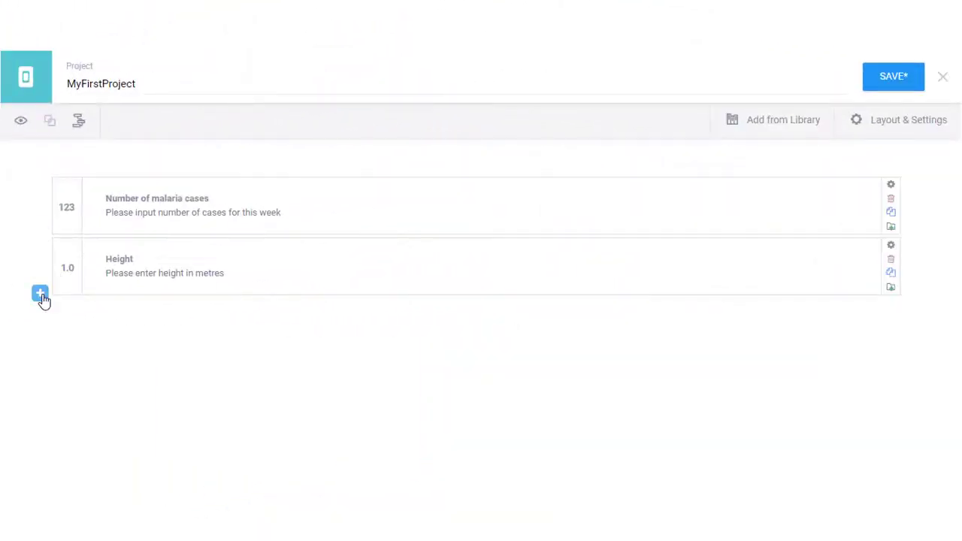
Add a range question titled "Age" below the Height question, with start 25 and end 50
click(41, 295)
click(718, 343)
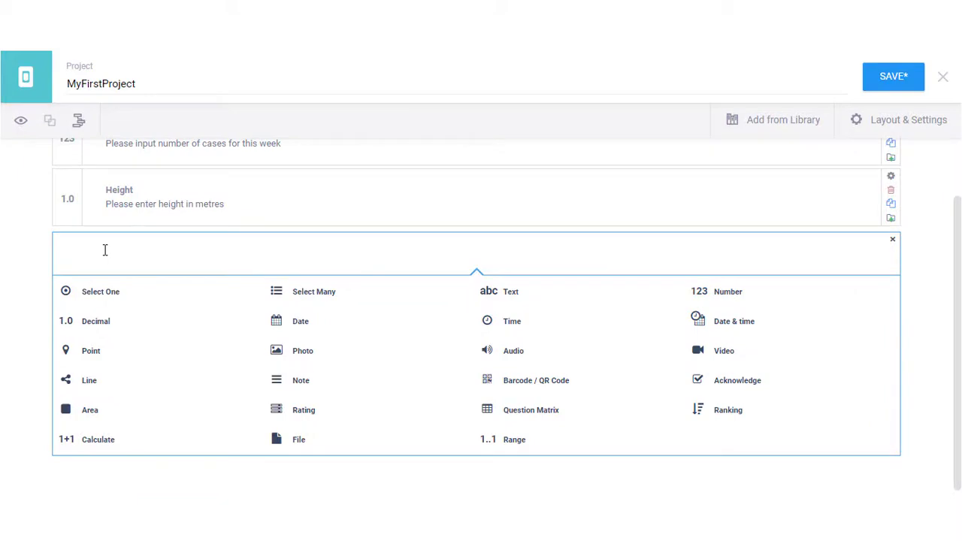
text(Age)
click(514, 439)
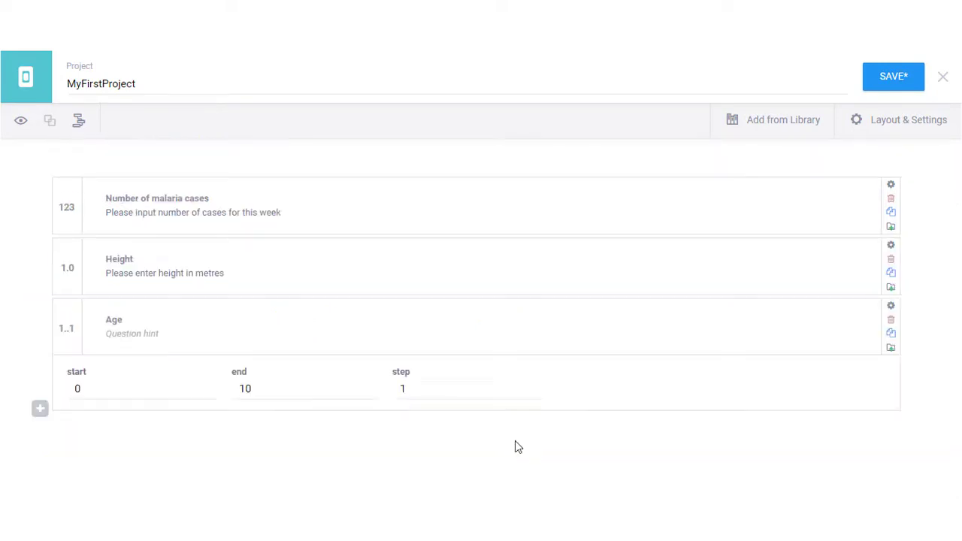
drag(99, 390, 66, 394)
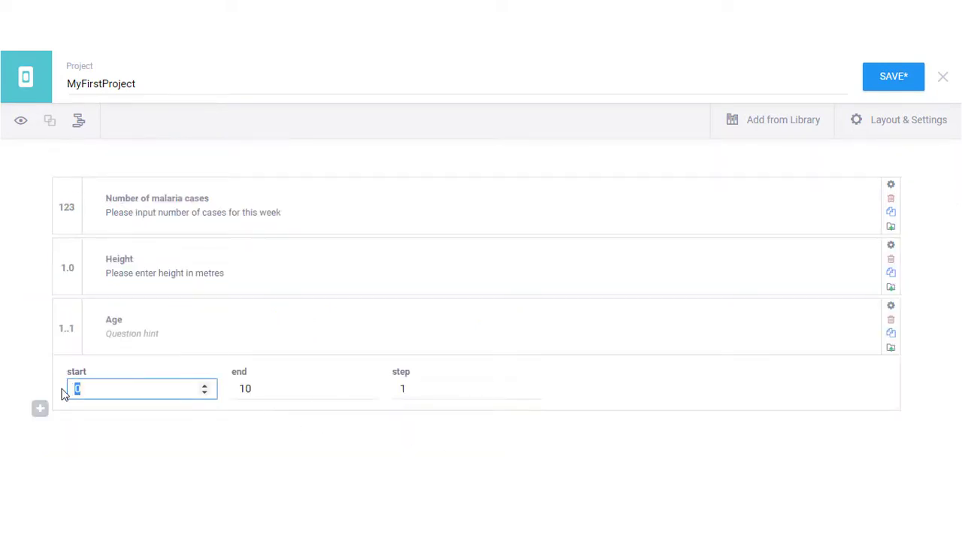
drag(258, 389, 234, 388)
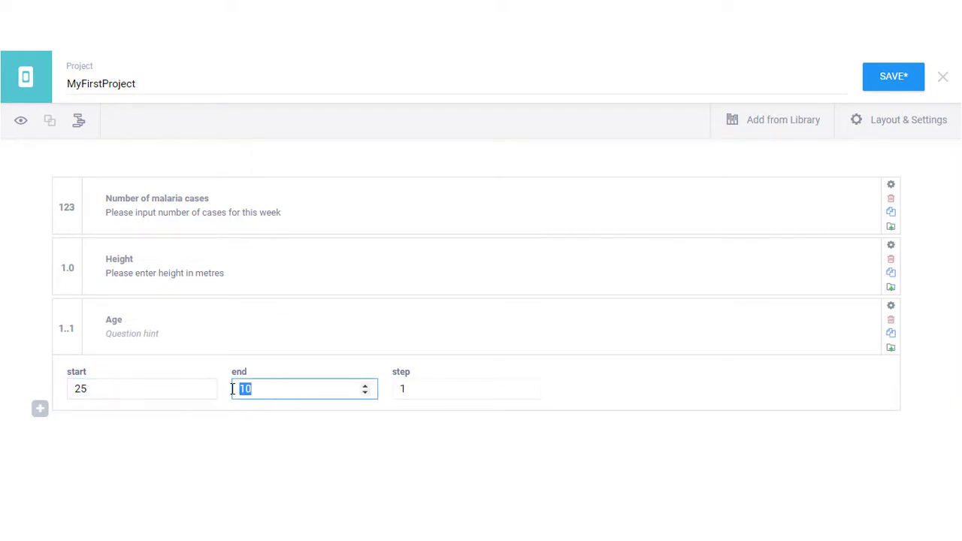
Give the Age question the hint "Takes value only bwteew 25 and 50" and save the form
click(165, 335)
text(Takes value only bwteew 25 and 50)
click(880, 86)
Preview the form and pick a test value on the Age question's scale
click(49, 123)
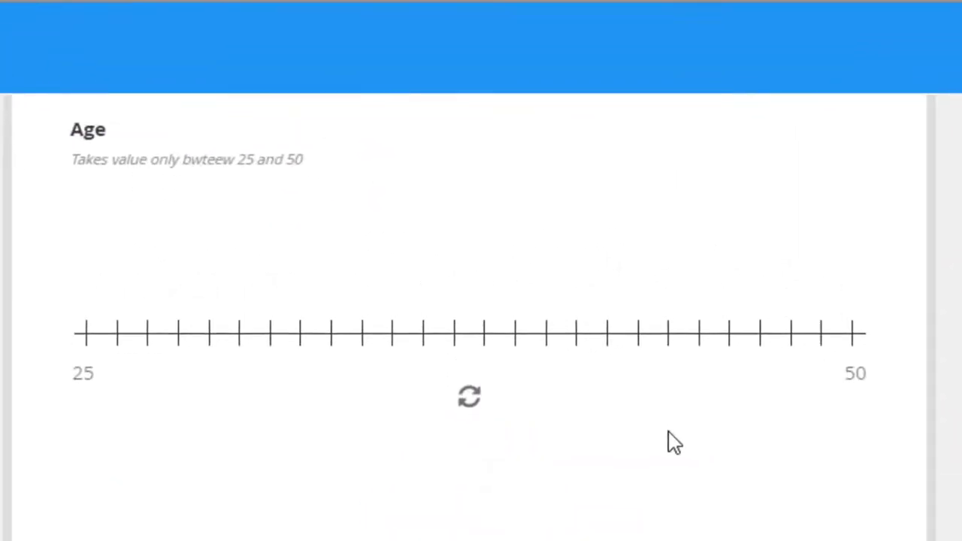
scroll(593, 326, up, 1)
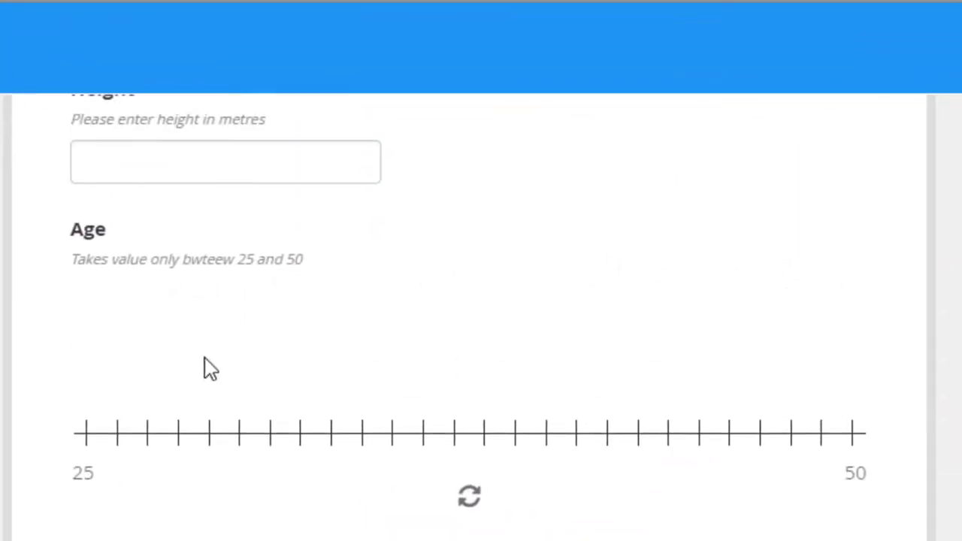
click(360, 435)
click(363, 437)
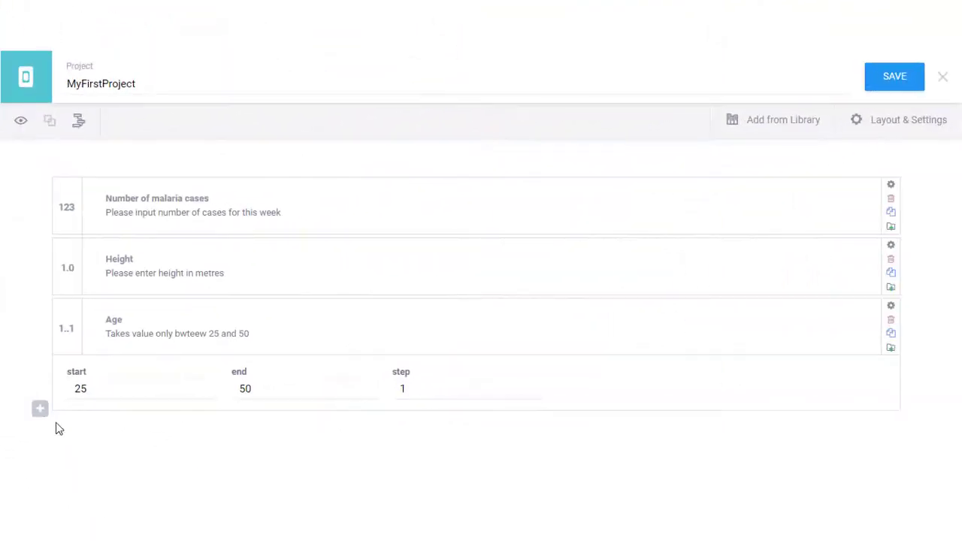
Add a text question titled "Name" below the Age question and save the form
click(115, 498)
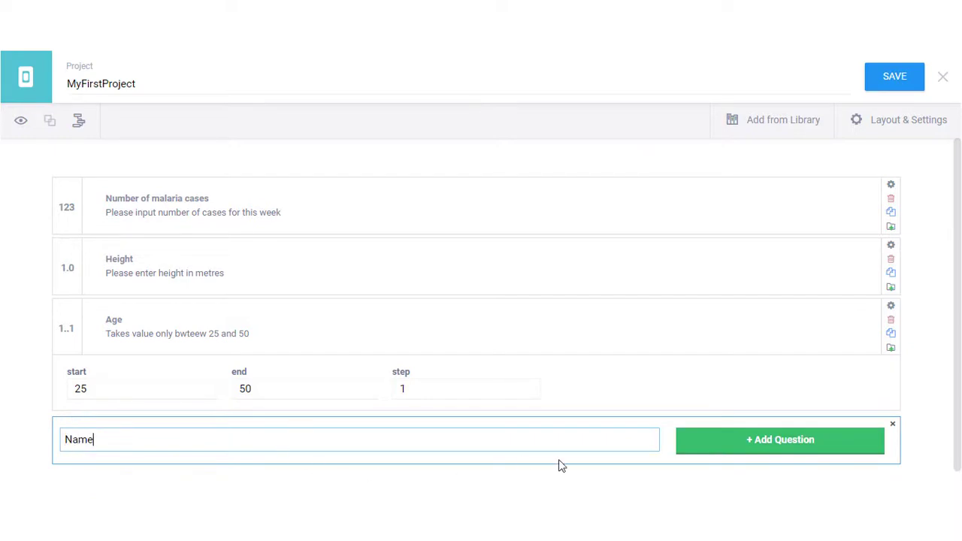
click(720, 442)
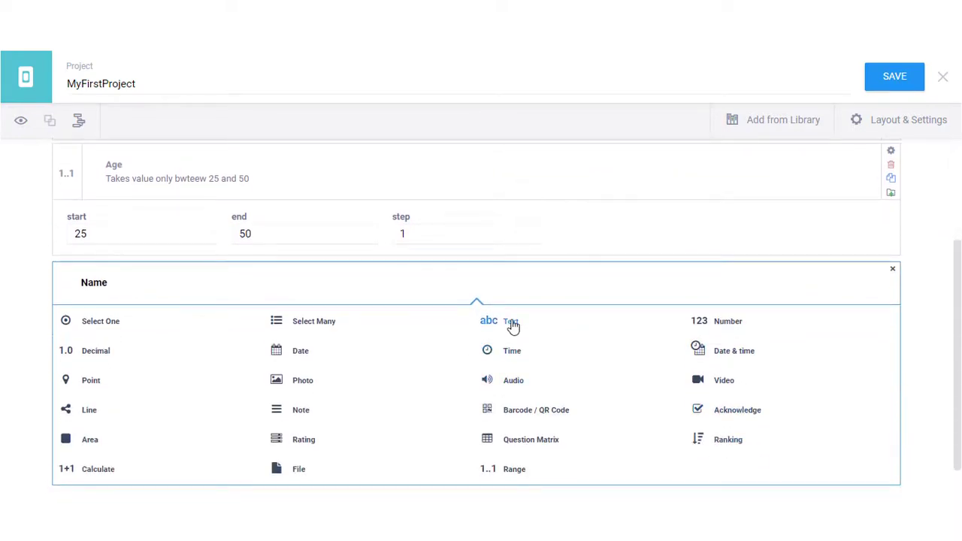
click(511, 322)
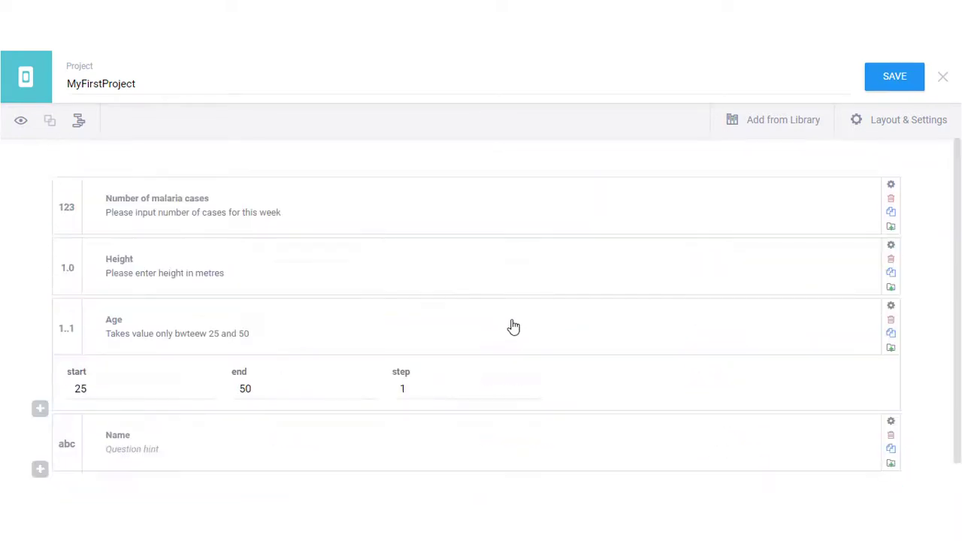
click(894, 79)
Preview the form and enter a test answer in the Name question
click(20, 120)
click(283, 226)
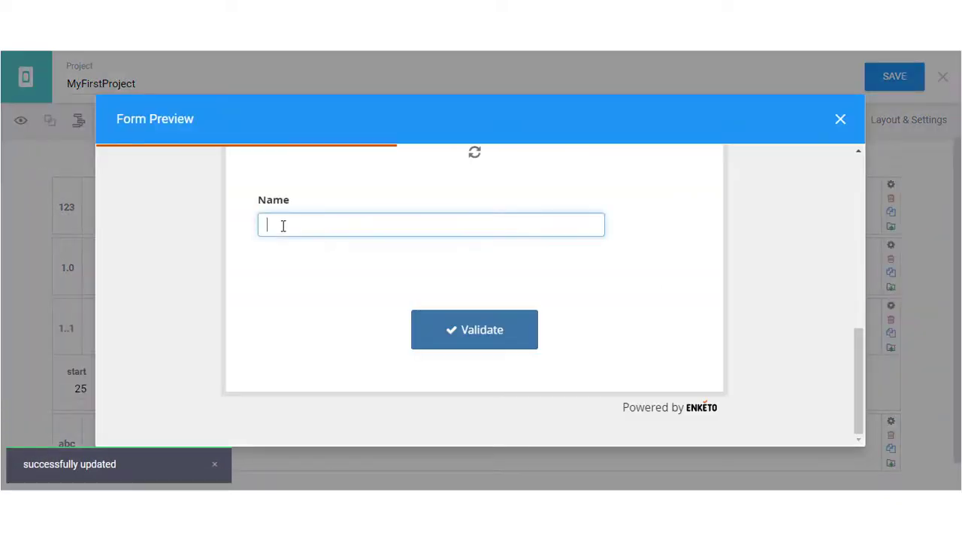
text(W)
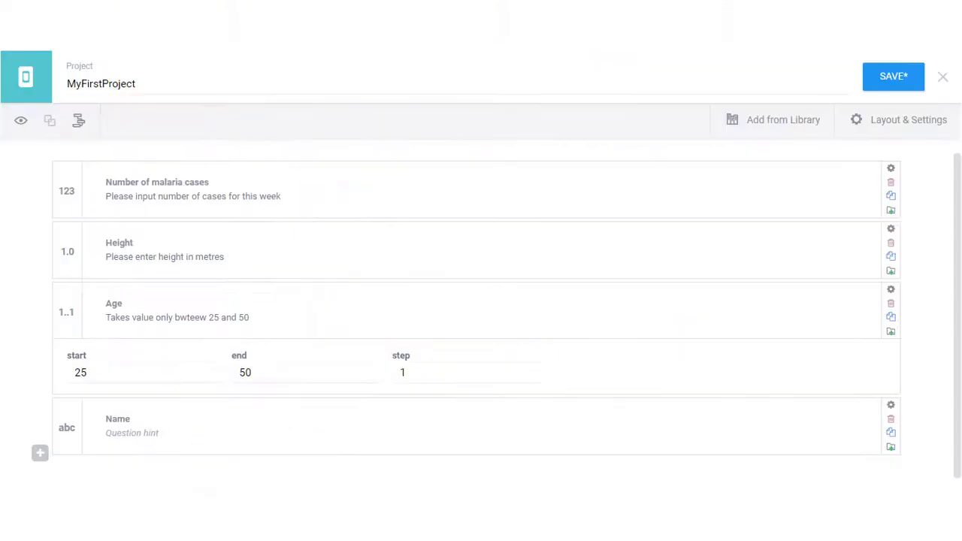
Add a Select One question titled "Village" below the Name question
click(40, 454)
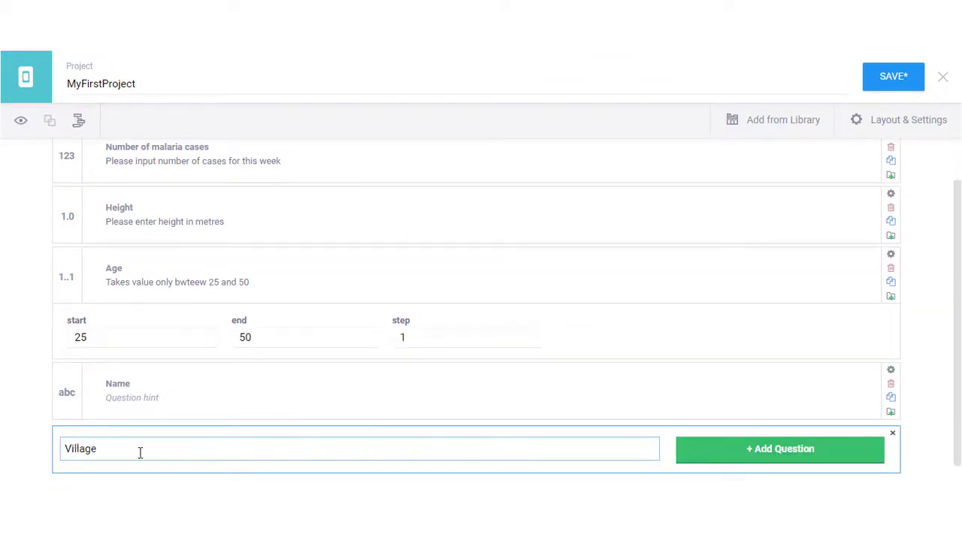
text(Village)
click(782, 460)
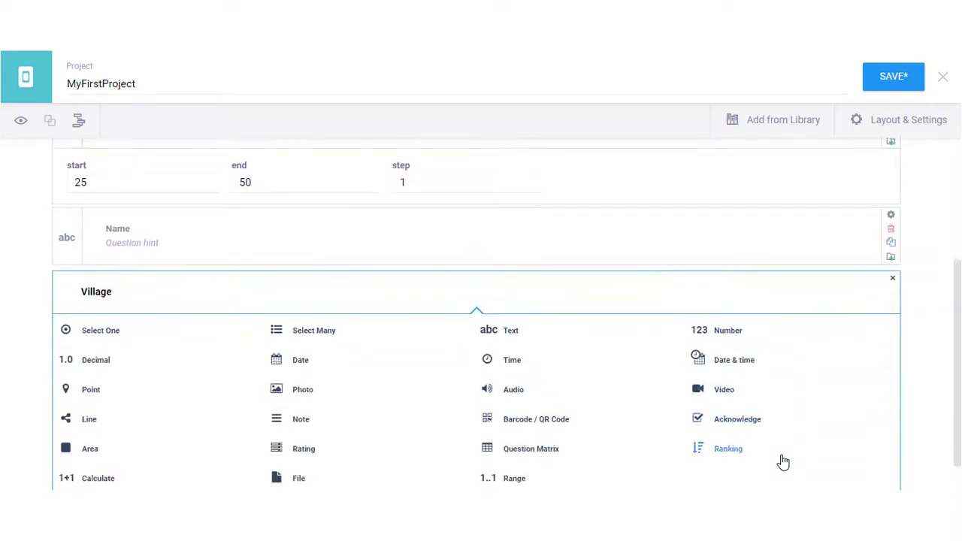
click(102, 344)
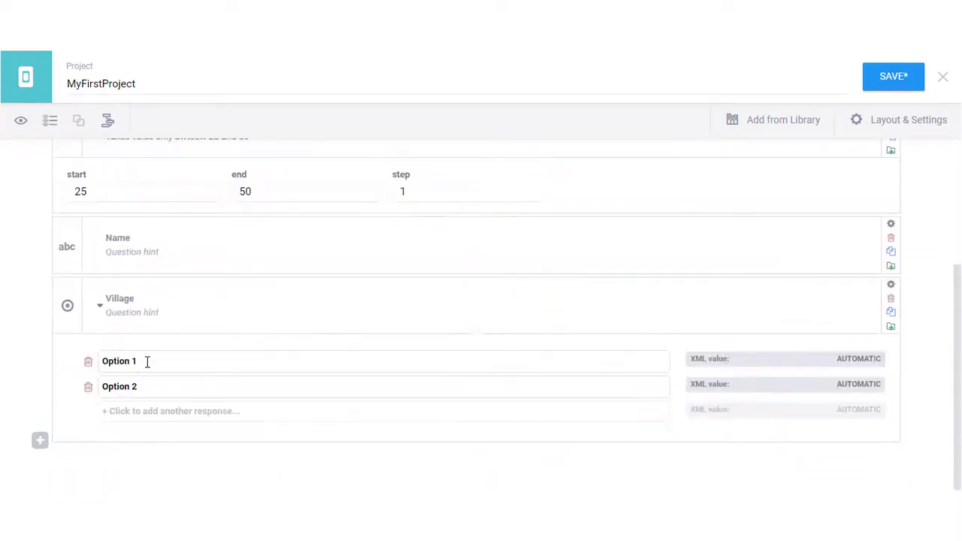
Set the Village question's response options to Bafut, Banso and Mankon and save the form
drag(138, 361, 89, 362)
text(Bafut)
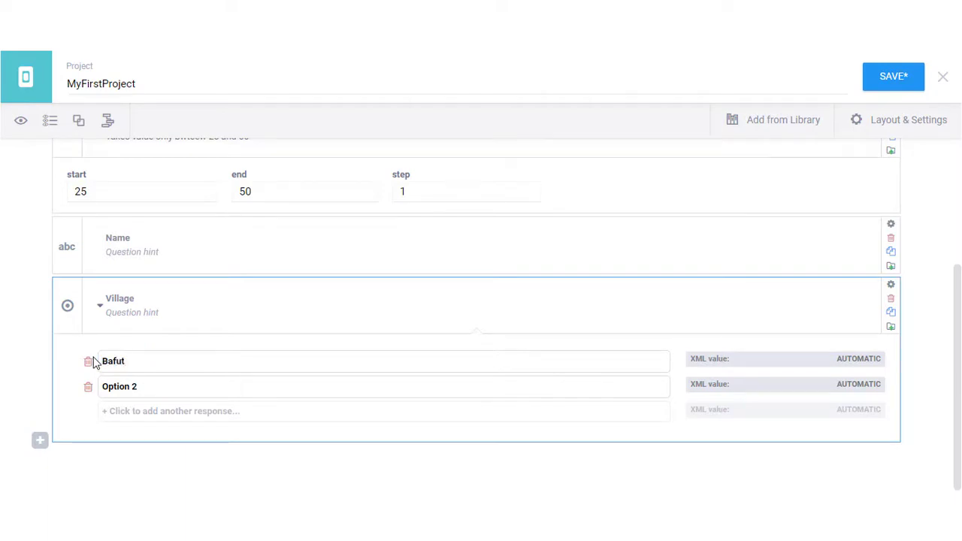
drag(147, 387, 86, 389)
text(Banso)
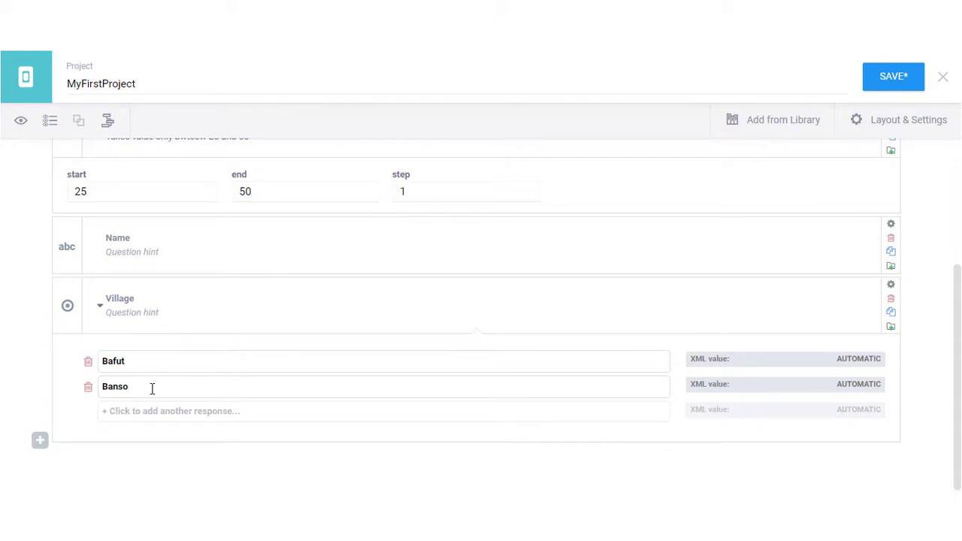
click(121, 413)
drag(126, 411, 83, 411)
text(Mankon)
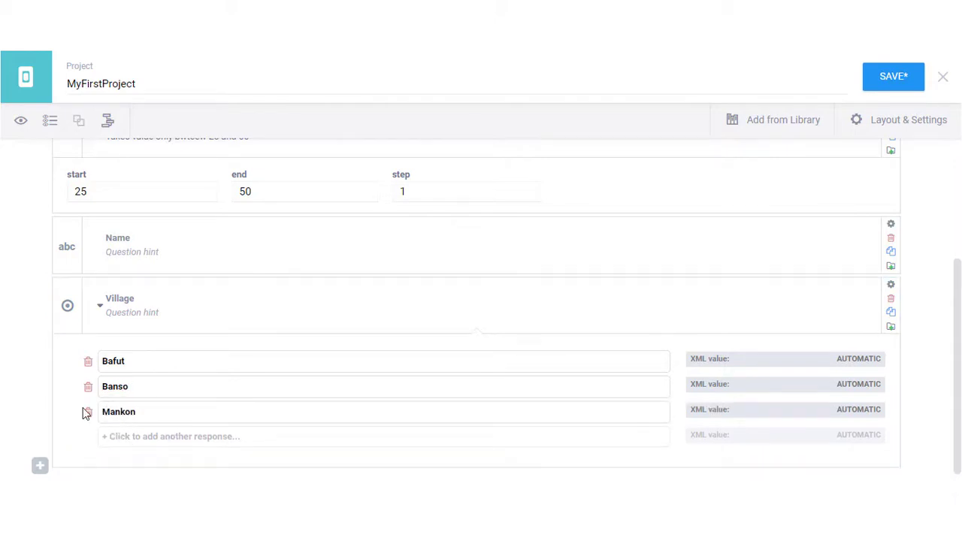
click(894, 76)
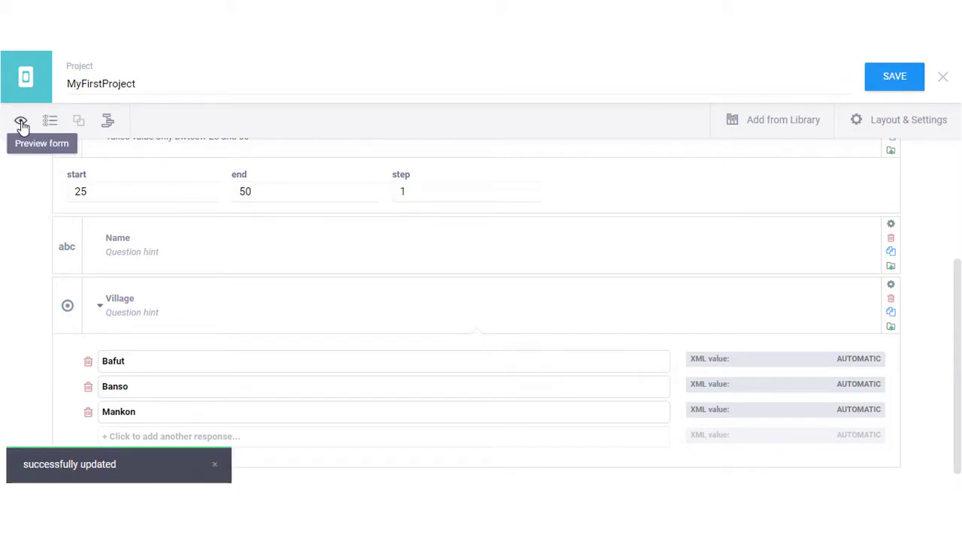
Preview the form and test the Village question by choosing Bafut, Banso and Mankon in turn
click(21, 124)
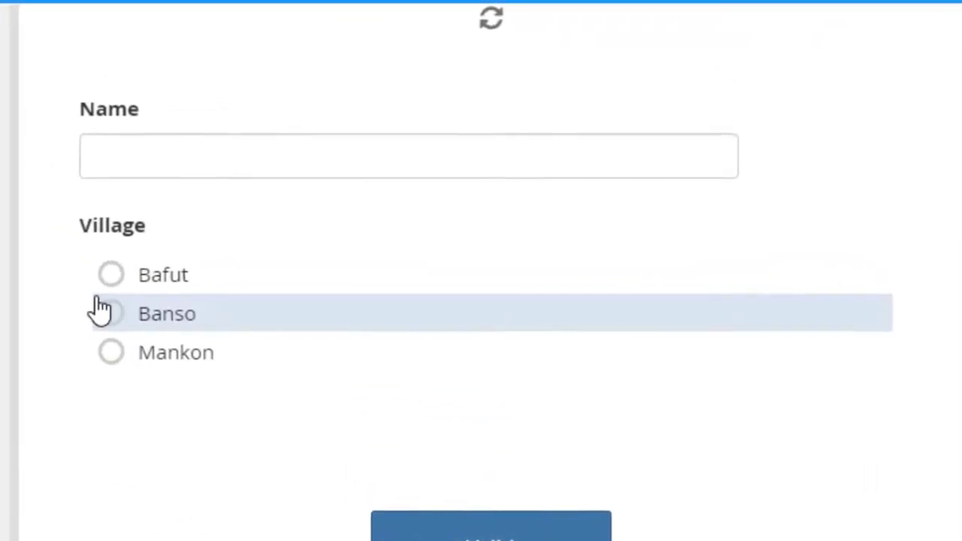
click(109, 279)
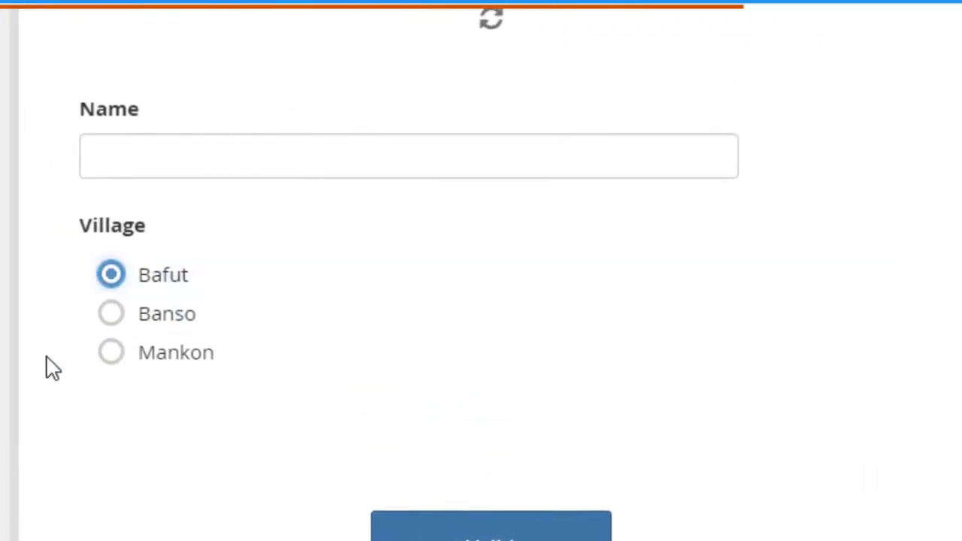
click(109, 316)
click(110, 354)
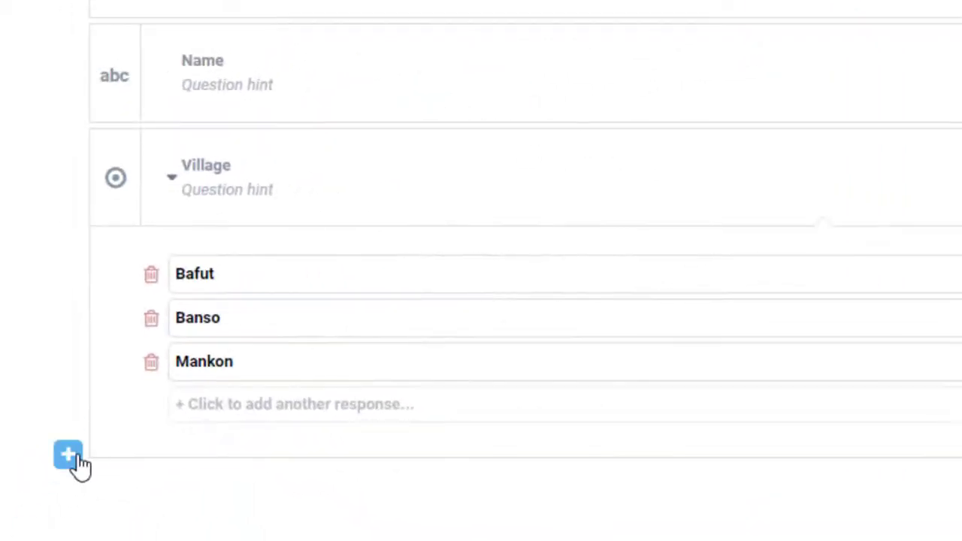
Add a Select Many question titled "Signs" below the Village question
click(49, 464)
text(Sig)
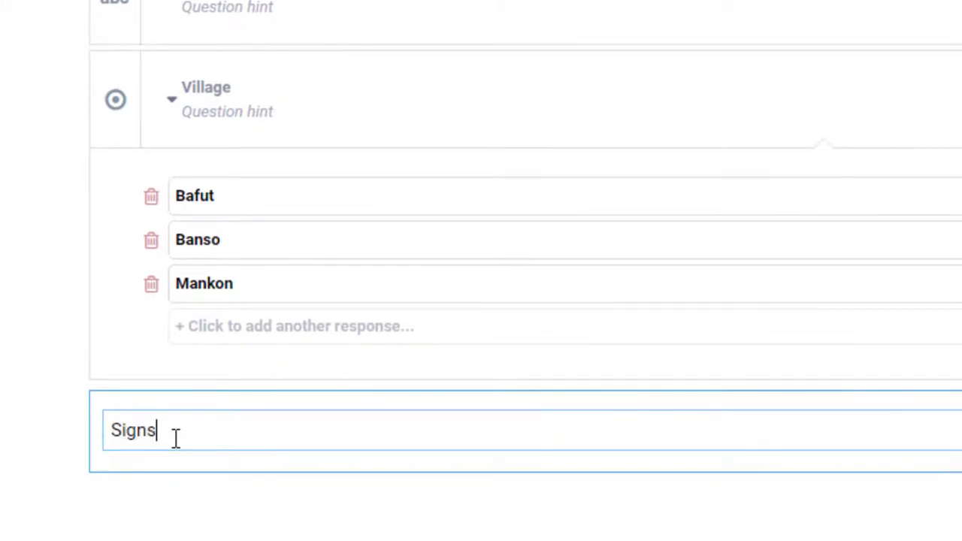
click(707, 459)
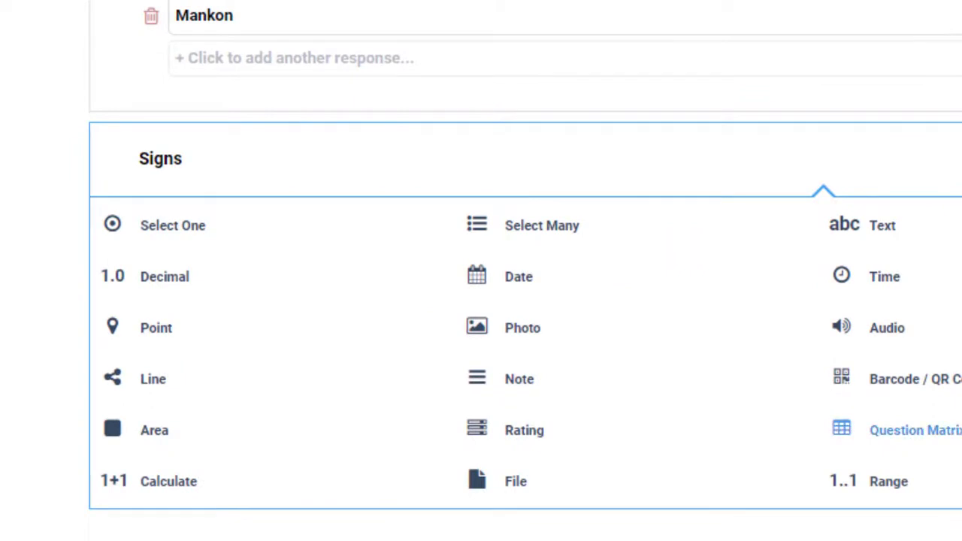
click(178, 254)
Set the Signs question's response options to cough, Fever, Headeach and Chest pain and save the form
drag(258, 314, 148, 322)
text(cough)
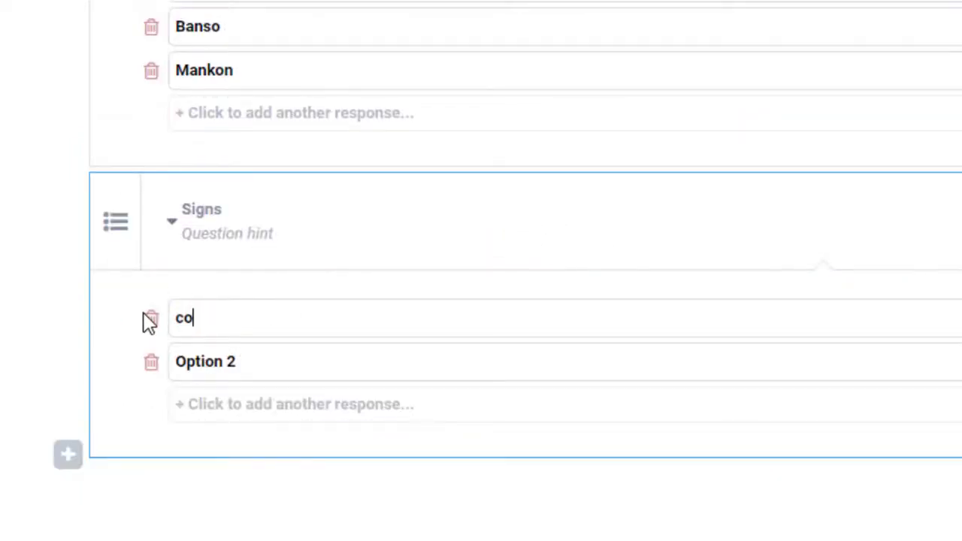
text(in)
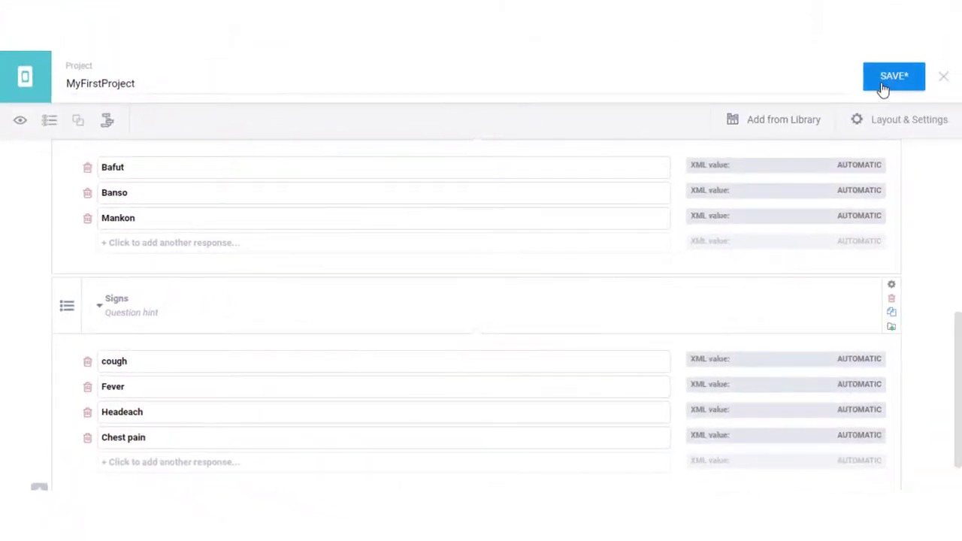
click(883, 87)
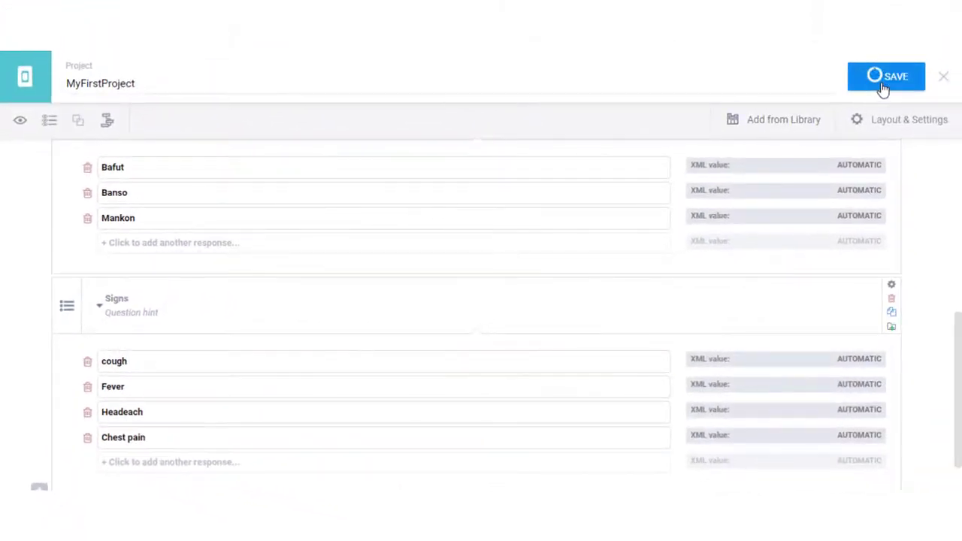
Preview the form and select cough, Fever, Headeach and Chest pain together as test answers for Signs
click(21, 123)
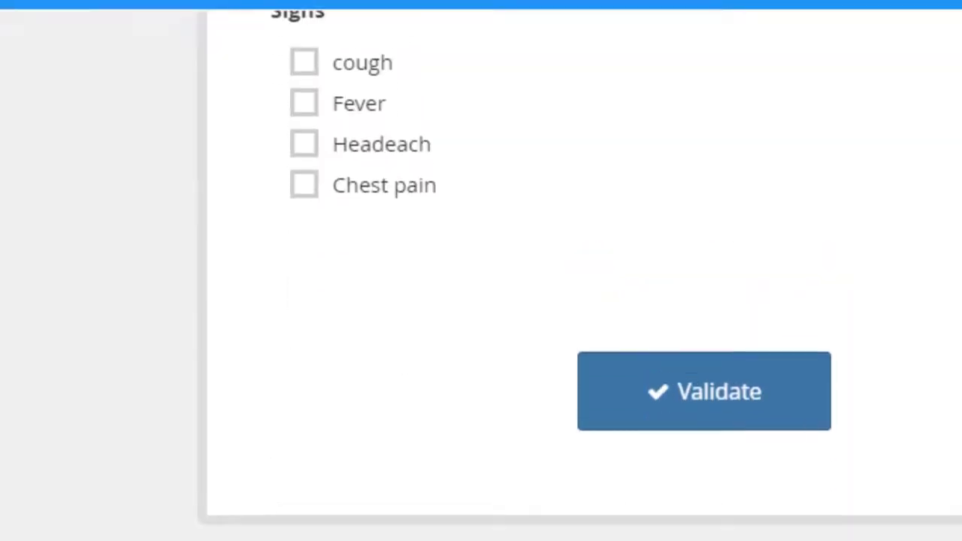
scroll(527, 300, up, 2)
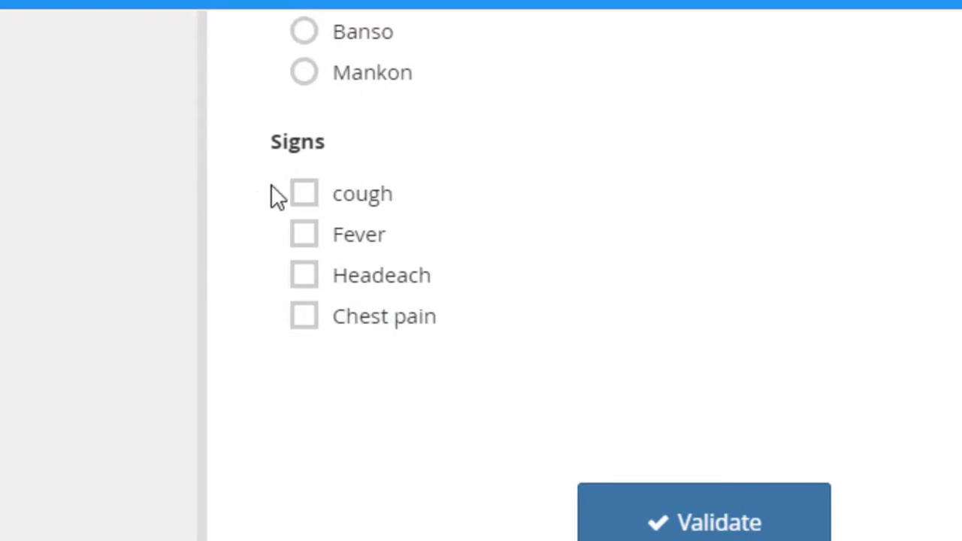
click(303, 194)
click(303, 234)
click(304, 275)
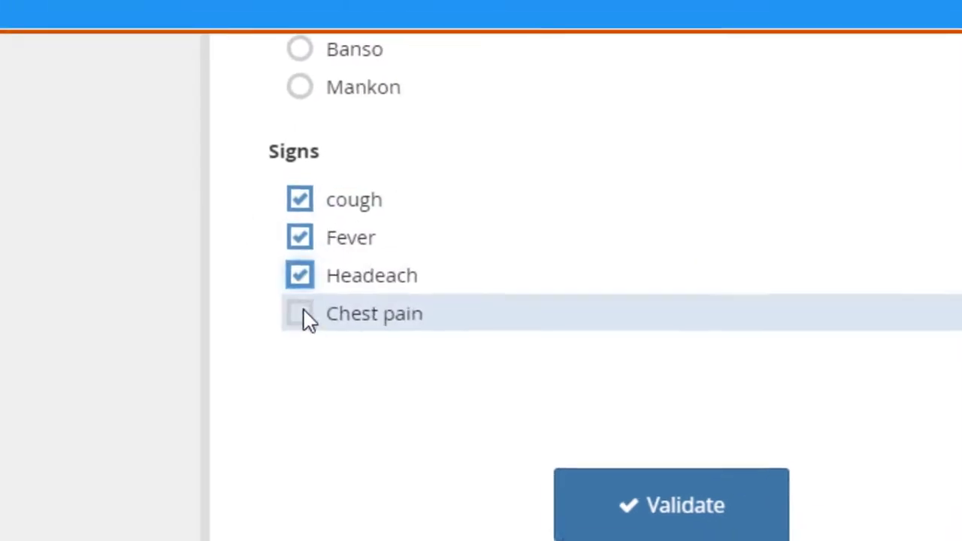
click(303, 317)
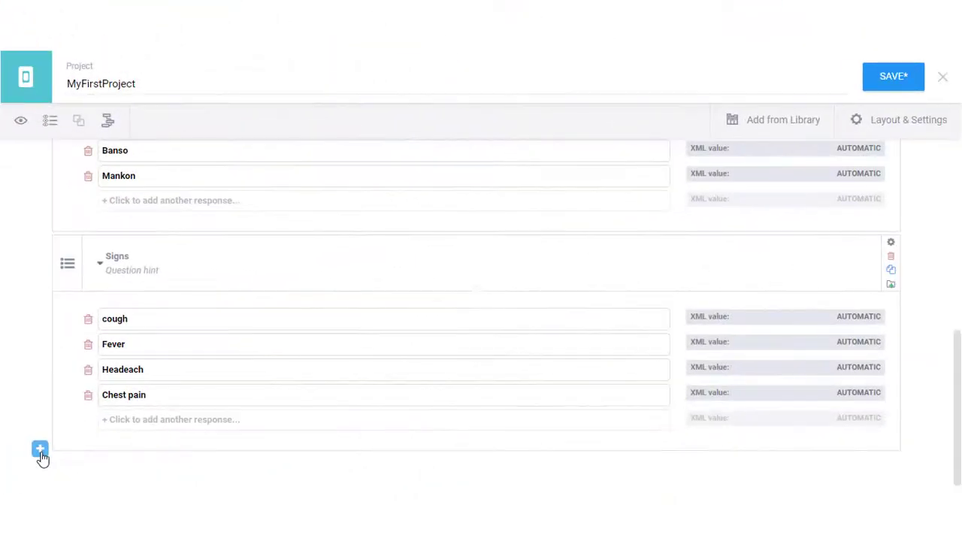
Add a note reading "Please provide answers to all questions in this section" below the Signs question, then save and preview the form
click(40, 452)
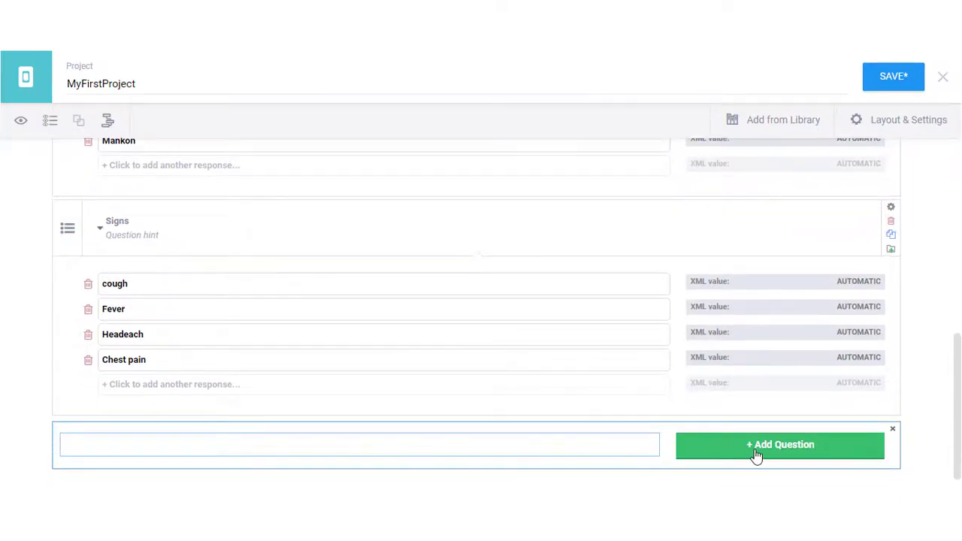
click(756, 448)
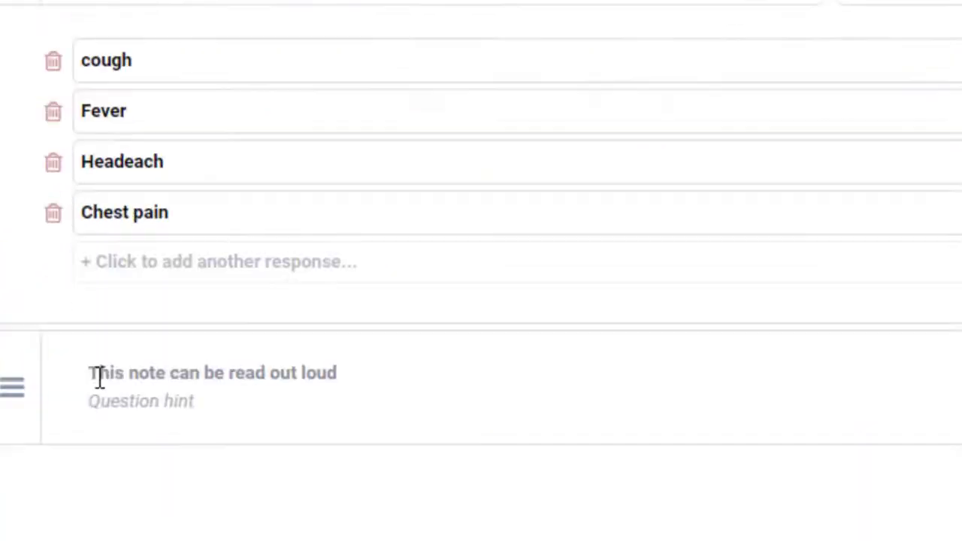
drag(91, 375, 365, 393)
text(Please provide answers to all questions in this section)
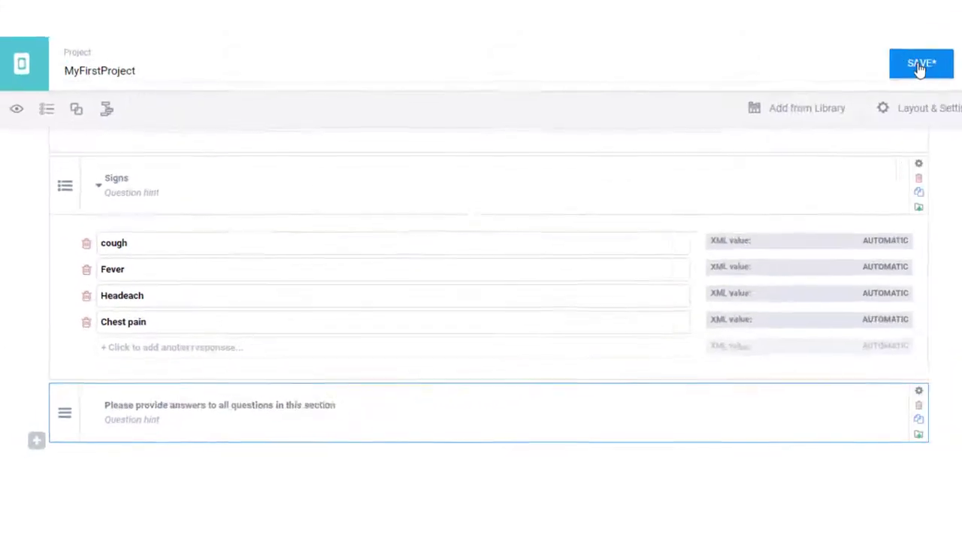
click(20, 121)
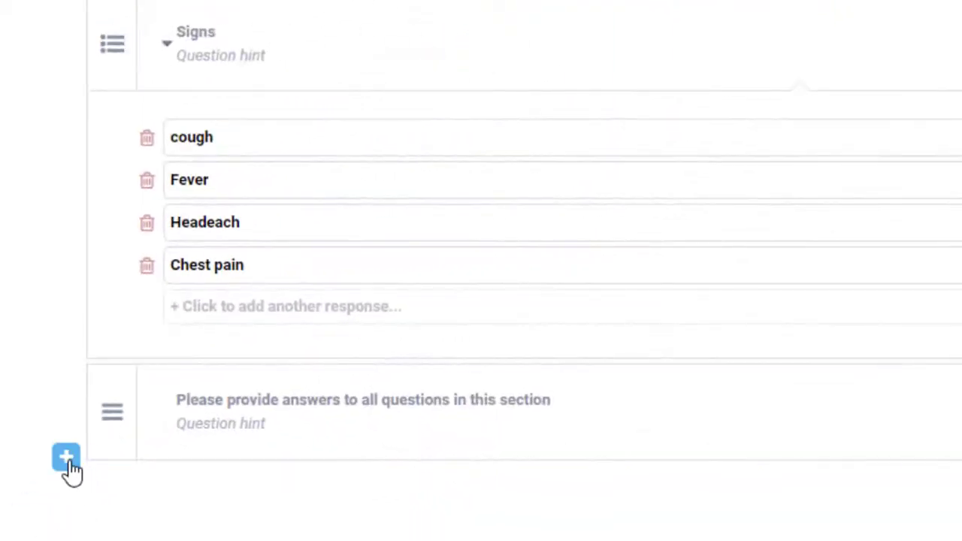
Add a Point question titled "Location of the case" below the note and save the form
click(66, 460)
click(116, 457)
text(Location of the case)
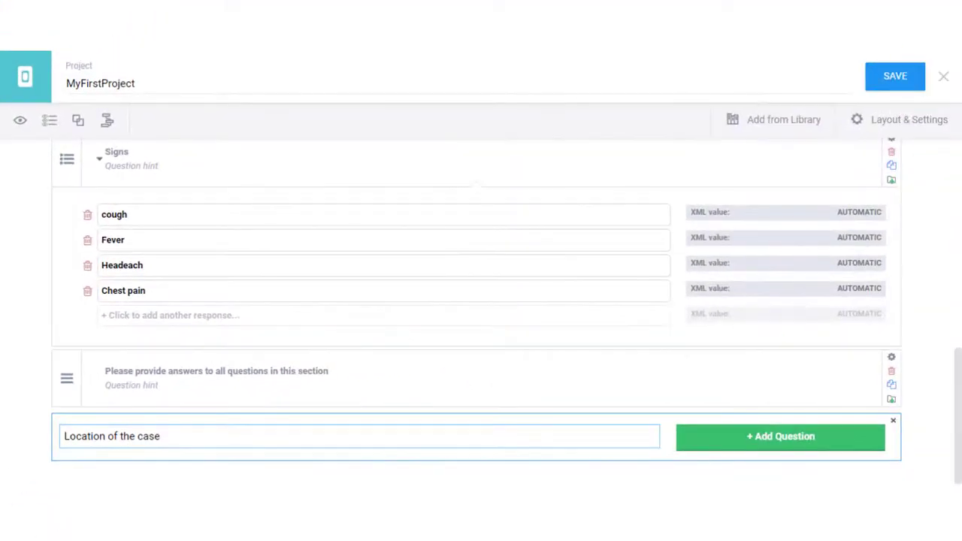
click(750, 456)
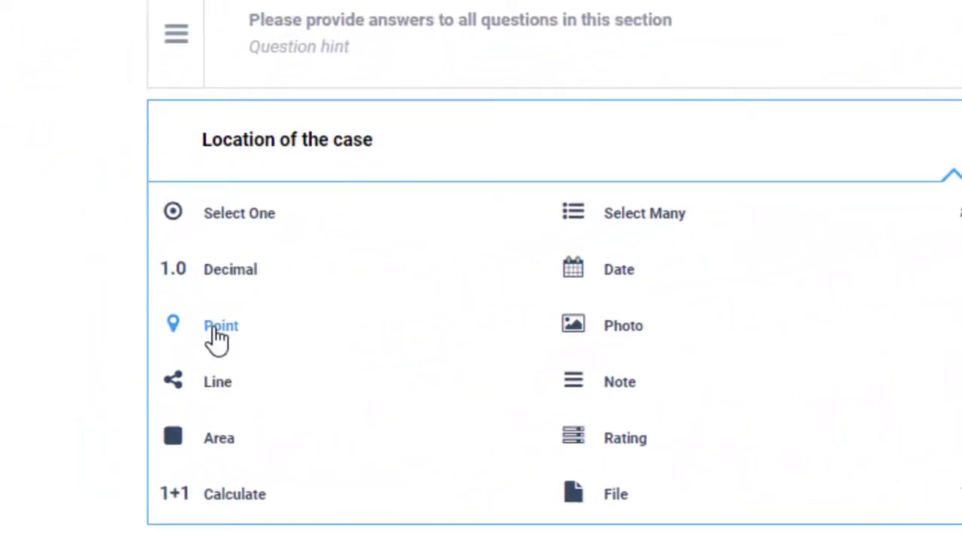
click(219, 327)
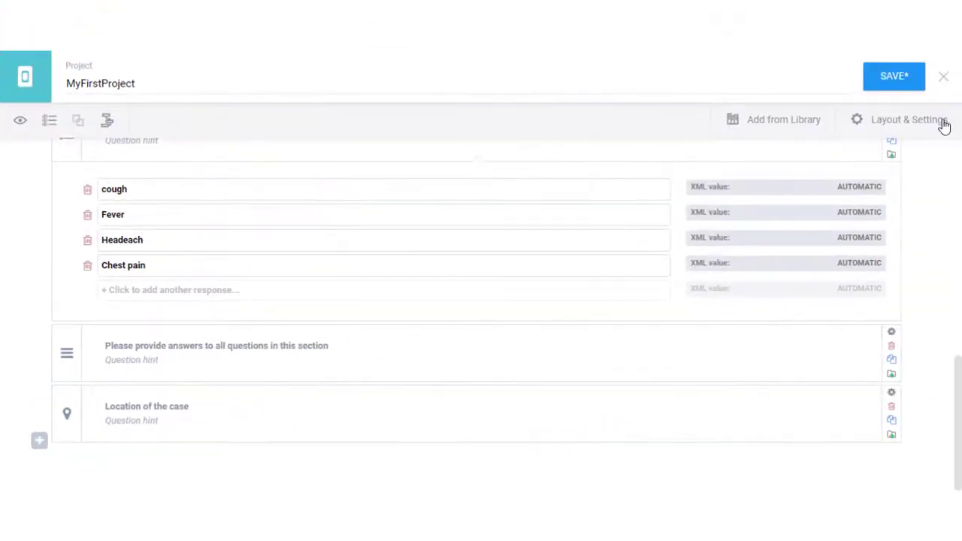
click(900, 81)
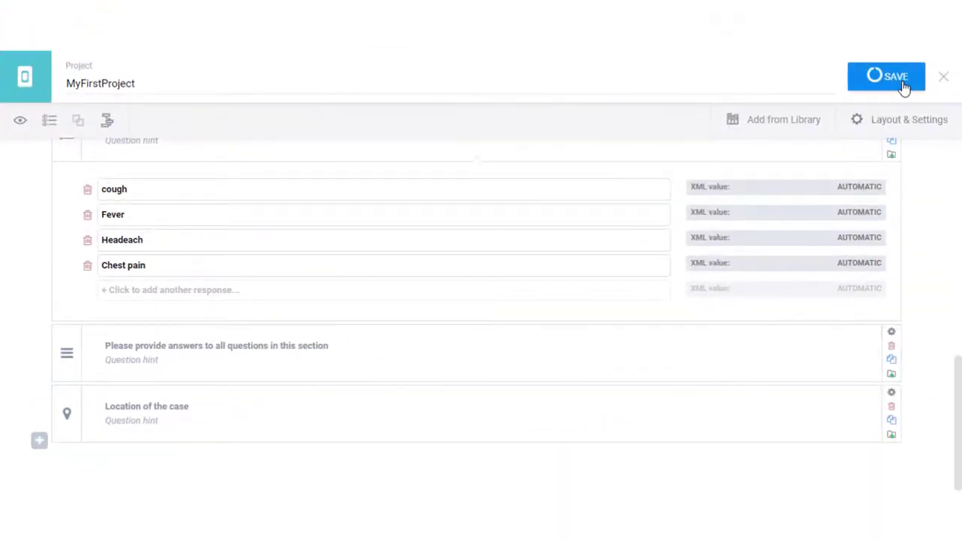
Preview the form and mark a test point in western Cameroon on the Location of the case map
click(21, 124)
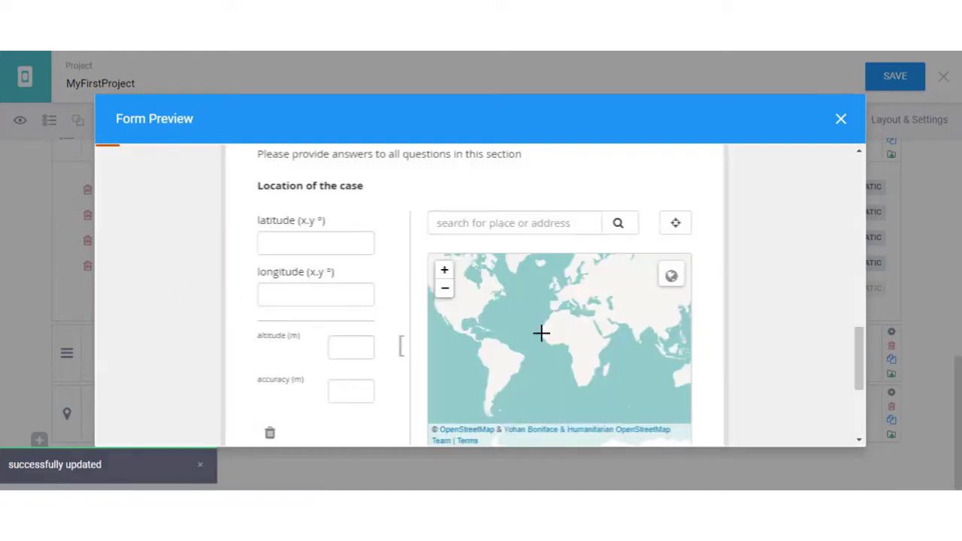
scroll(544, 335, up, 3)
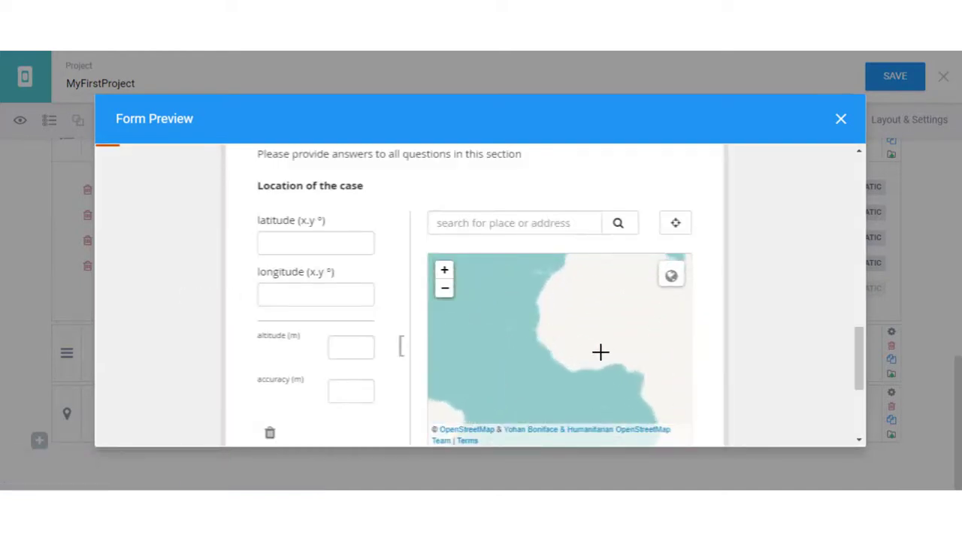
drag(600, 352, 521, 311)
scroll(555, 339, up, 1)
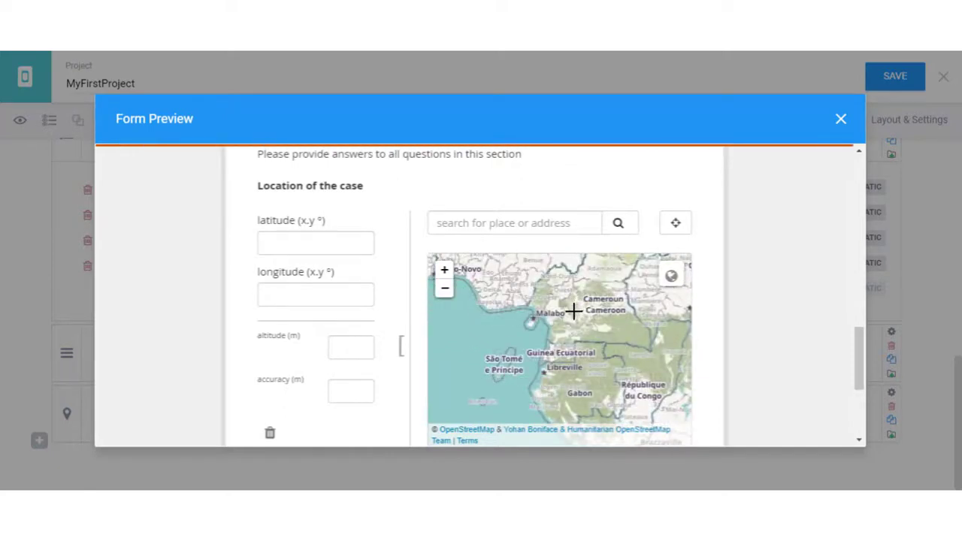
scroll(573, 310, up, 1)
drag(563, 318, 568, 357)
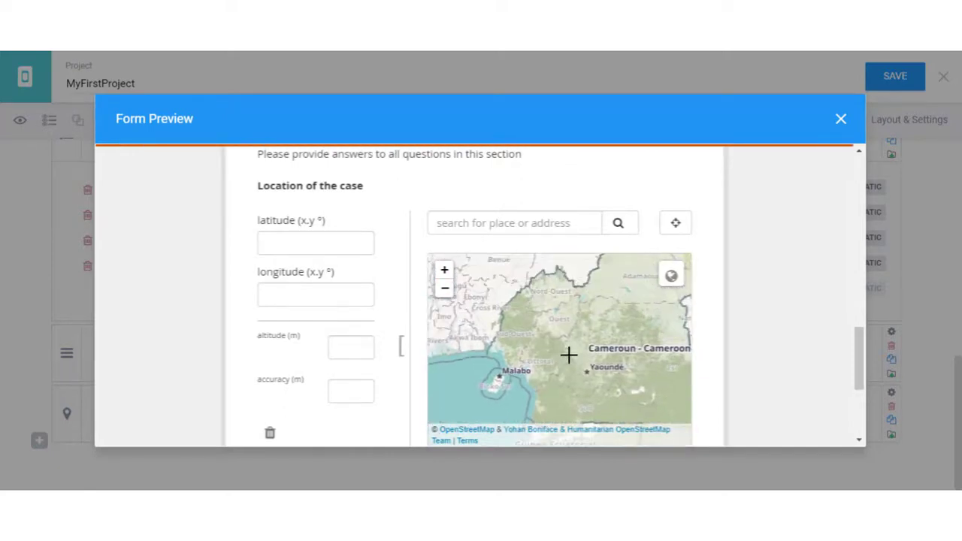
click(543, 353)
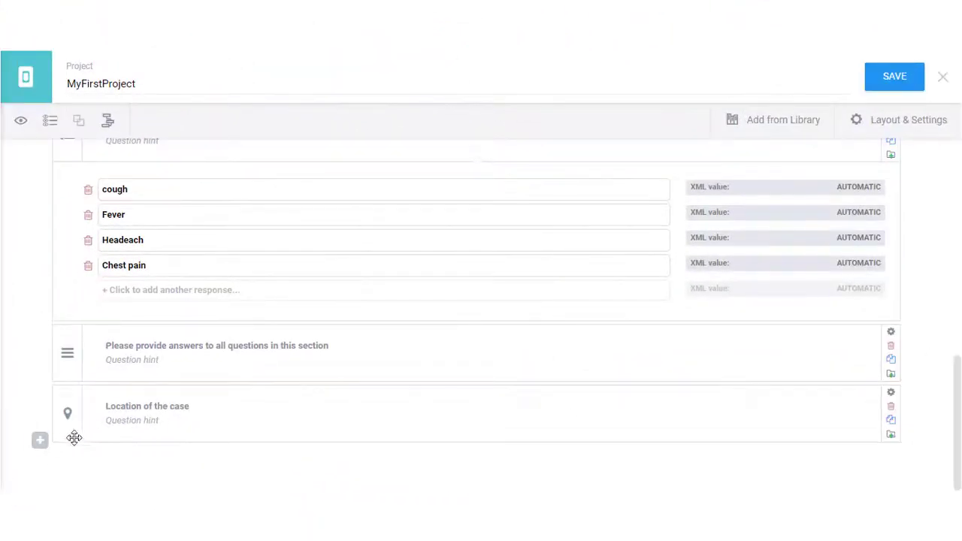
Add a Line question titled "Distance from health facility" below Location of the case and save the form
click(40, 440)
text(Distance from health facility)
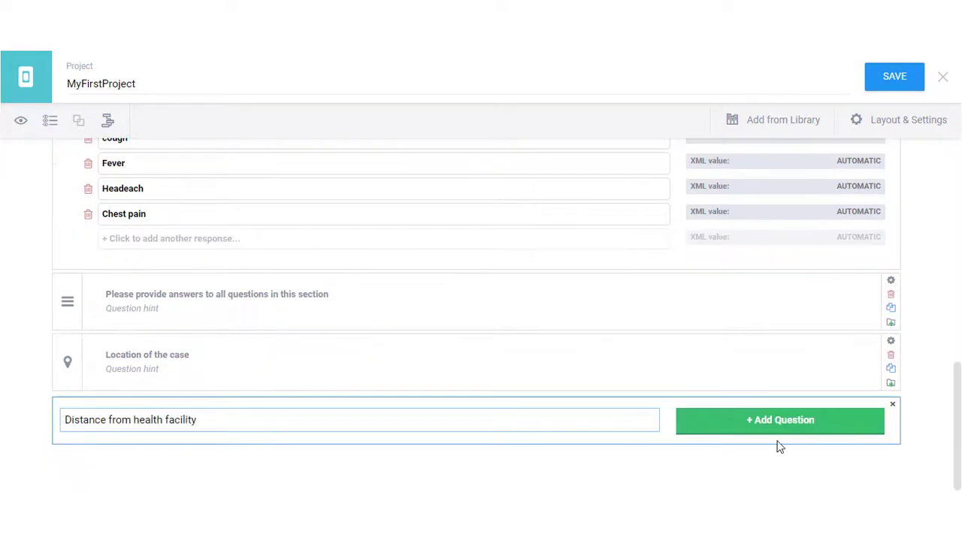
click(784, 429)
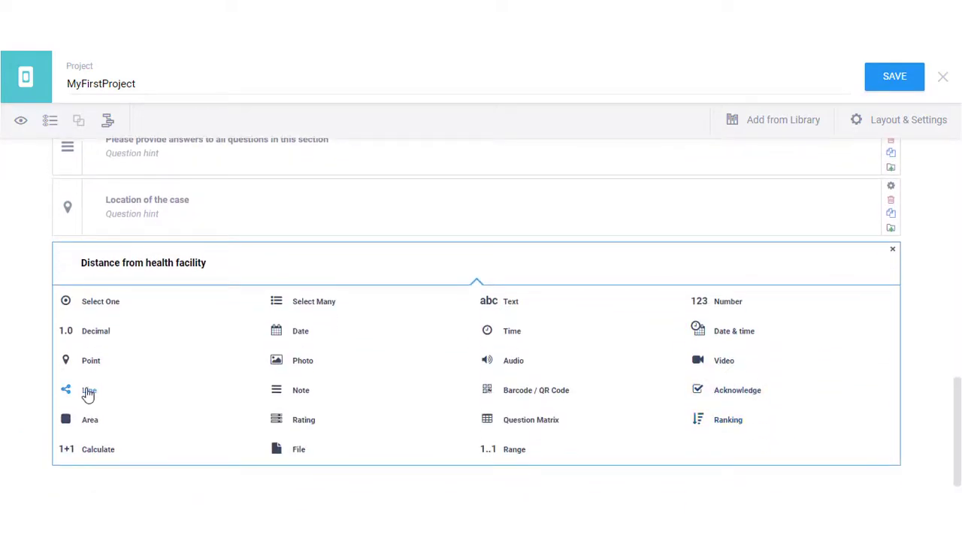
click(87, 393)
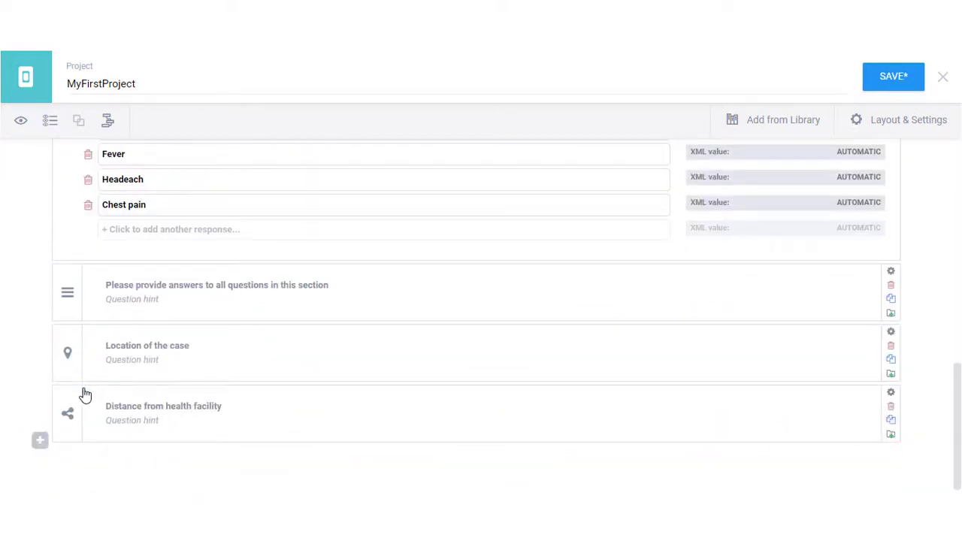
click(878, 78)
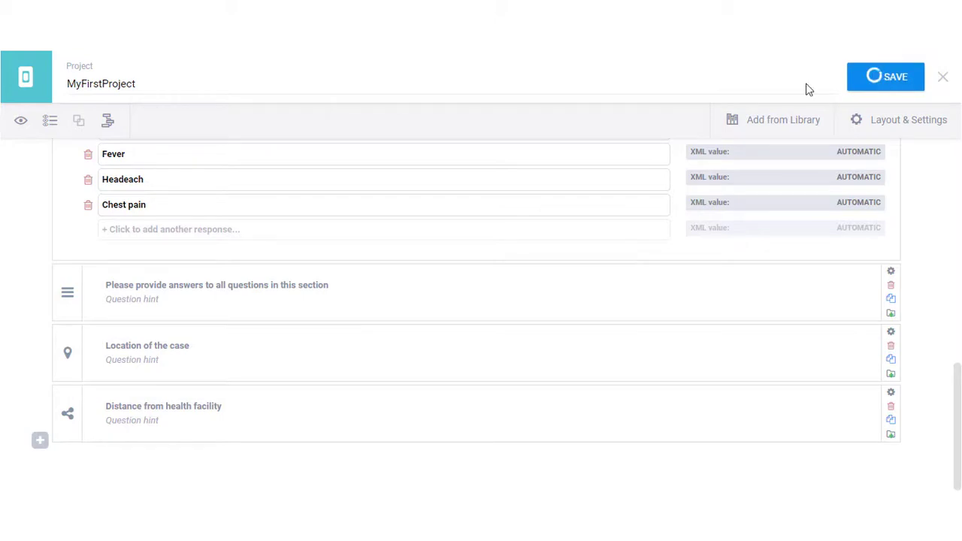
Preview the form and place two test points in Africa on the Distance from health facility map
click(21, 123)
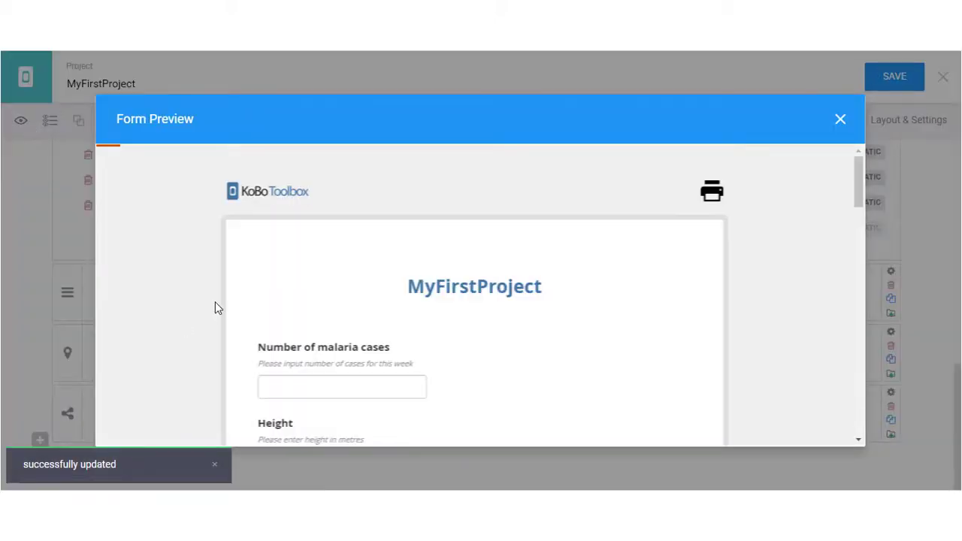
scroll(572, 353, down, 10)
click(571, 353)
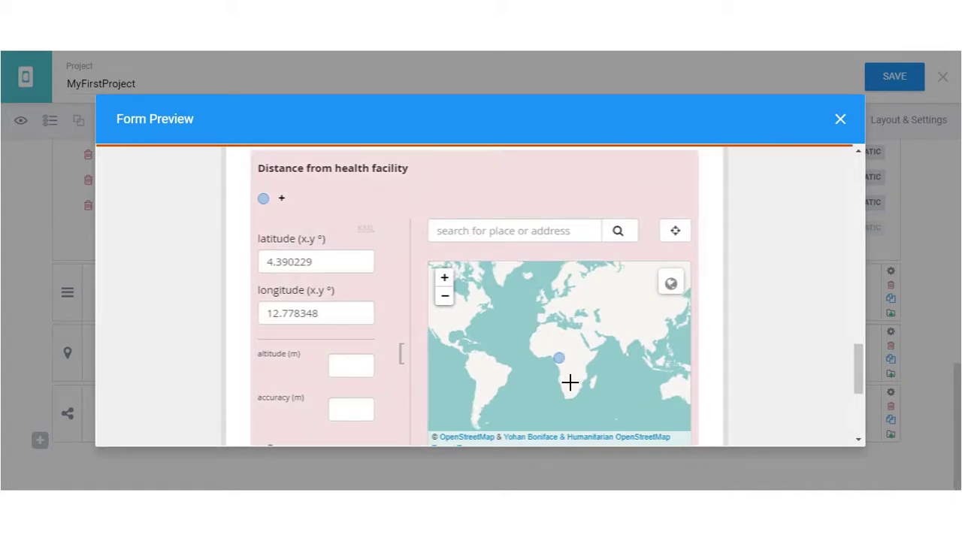
click(572, 385)
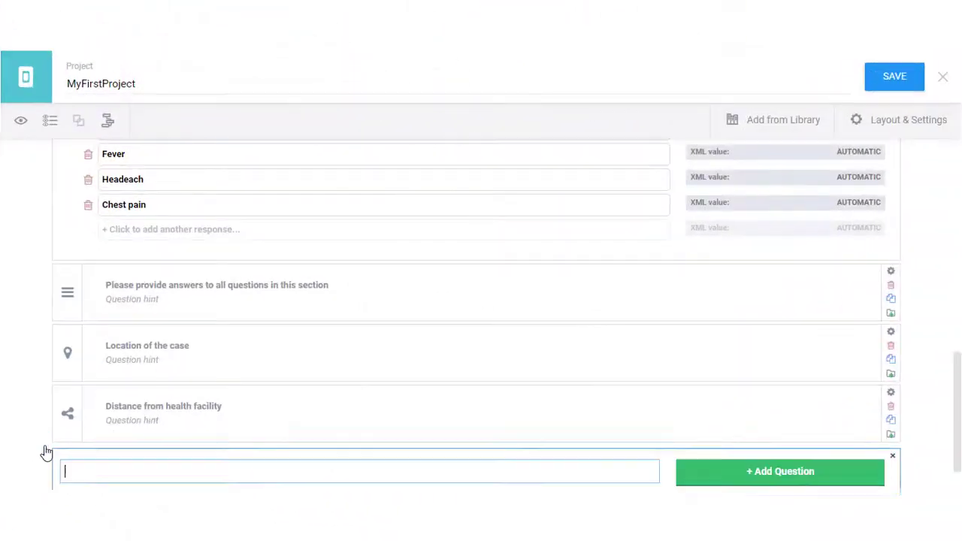
Add an Area question titled "Cluster" below Distance from health facility and save the form
click(42, 443)
text(Cluster)
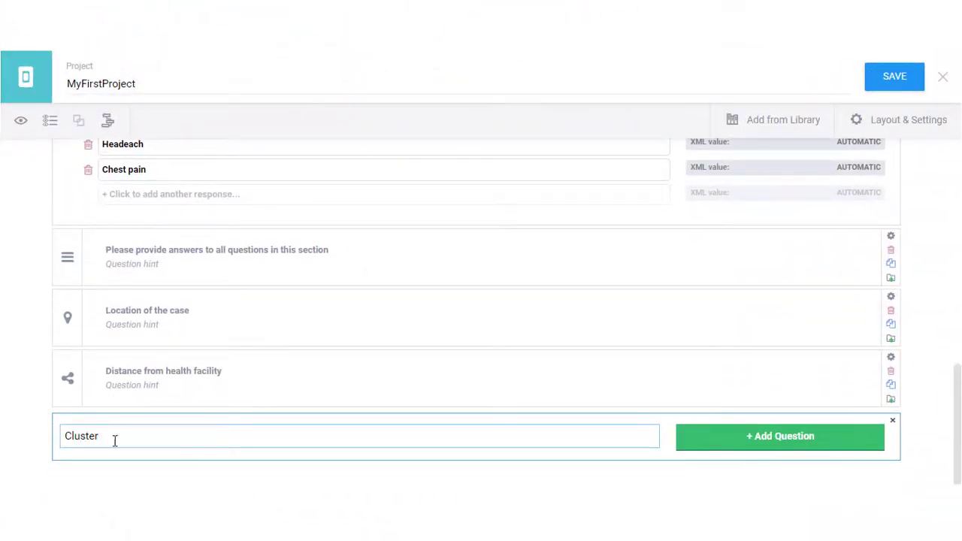
click(814, 448)
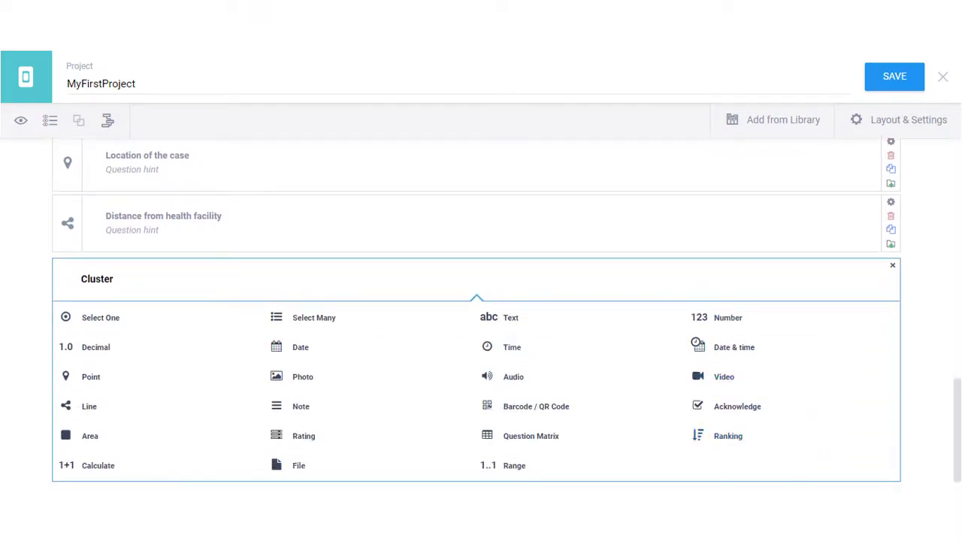
click(88, 438)
click(893, 76)
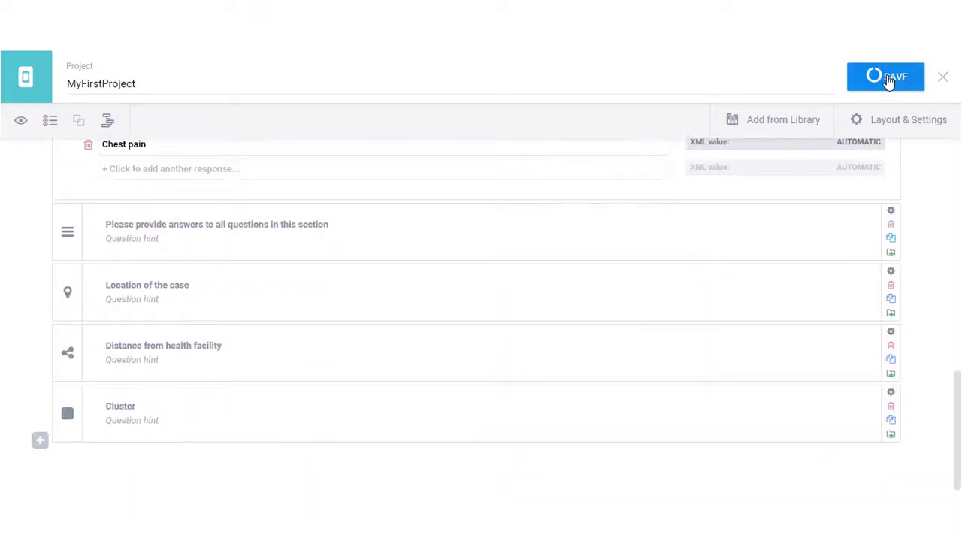
Preview the form and outline Angola with a four-point test polygon on the Cluster map
click(21, 124)
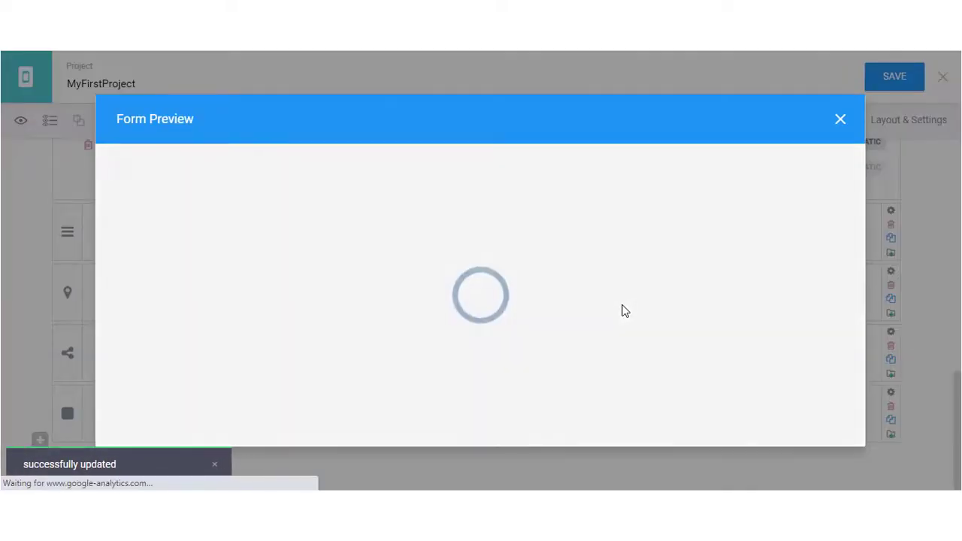
scroll(609, 305, down, 10)
scroll(606, 299, up, 2)
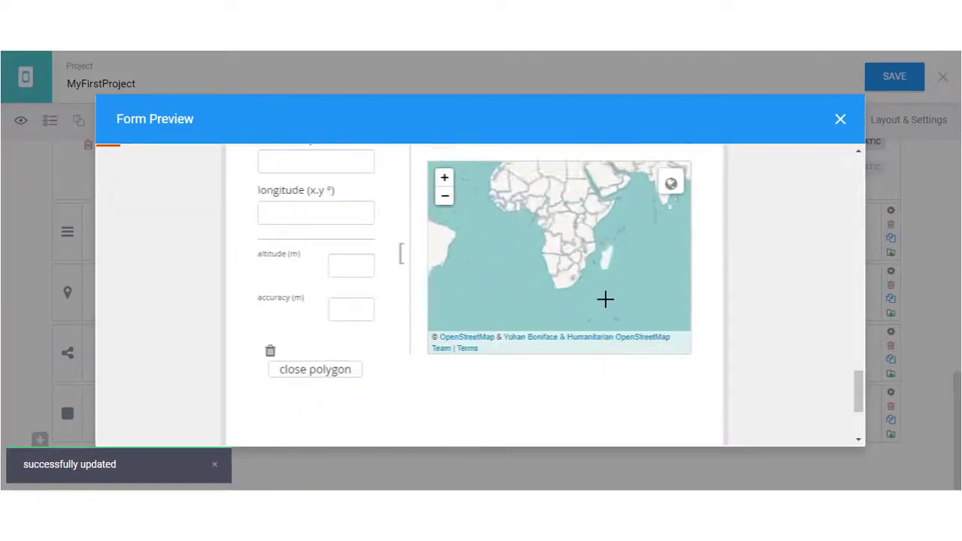
scroll(606, 300, up, 1)
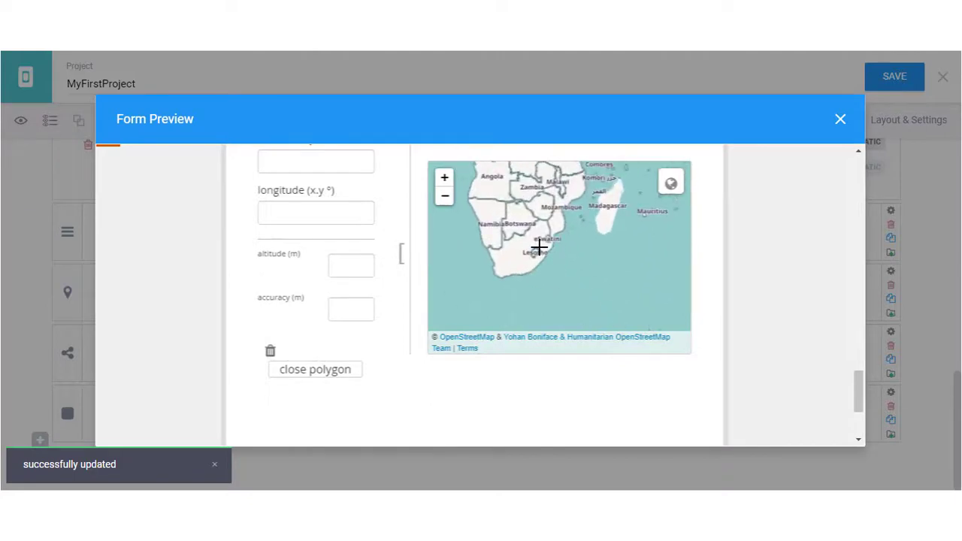
drag(580, 255, 605, 323)
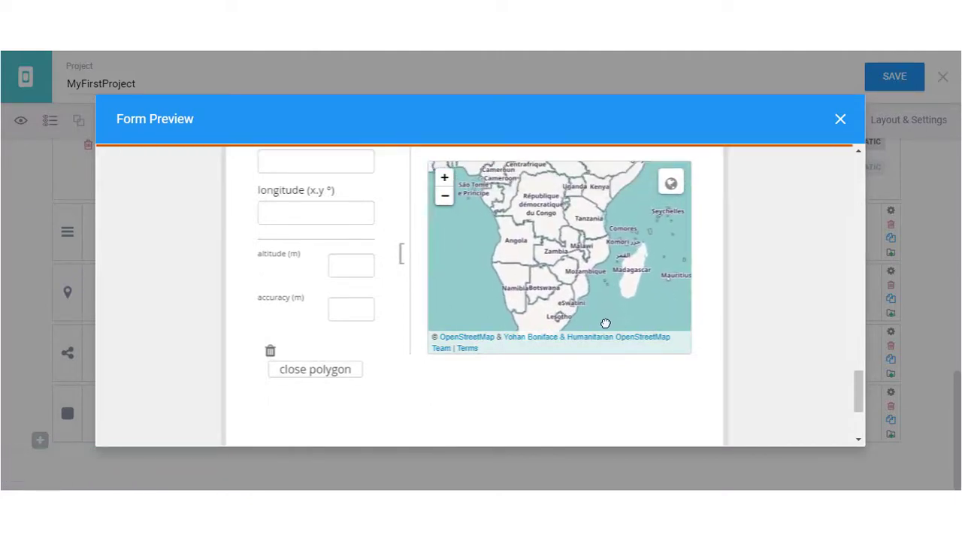
click(497, 215)
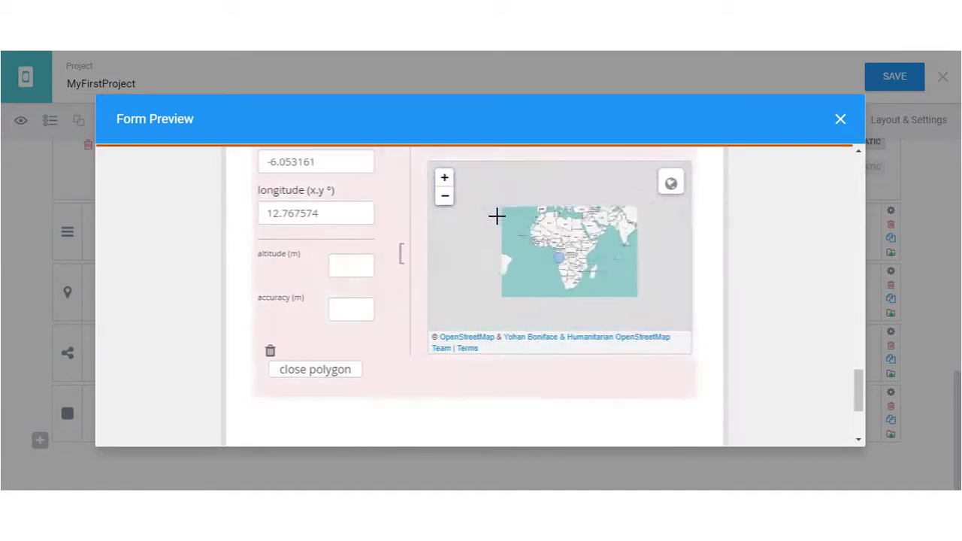
scroll(591, 269, up, 3)
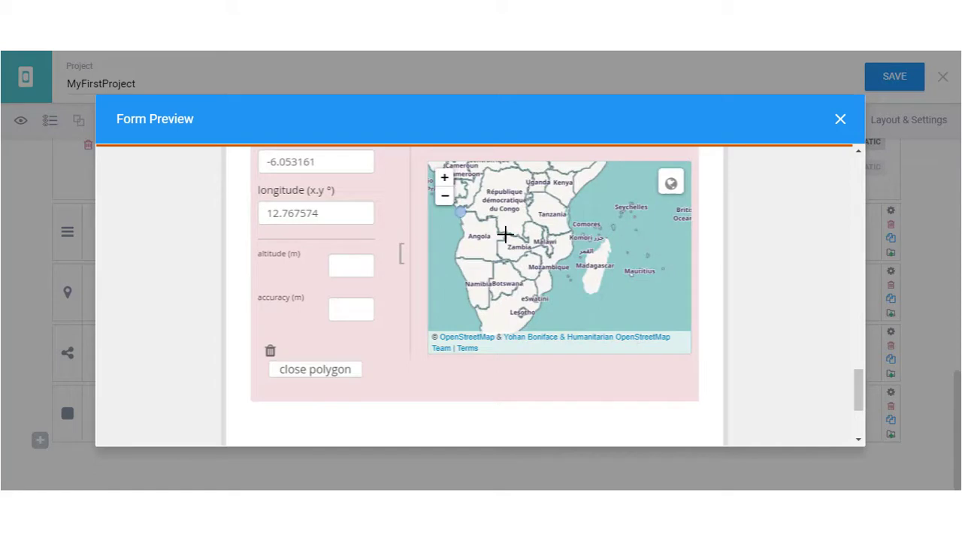
click(505, 233)
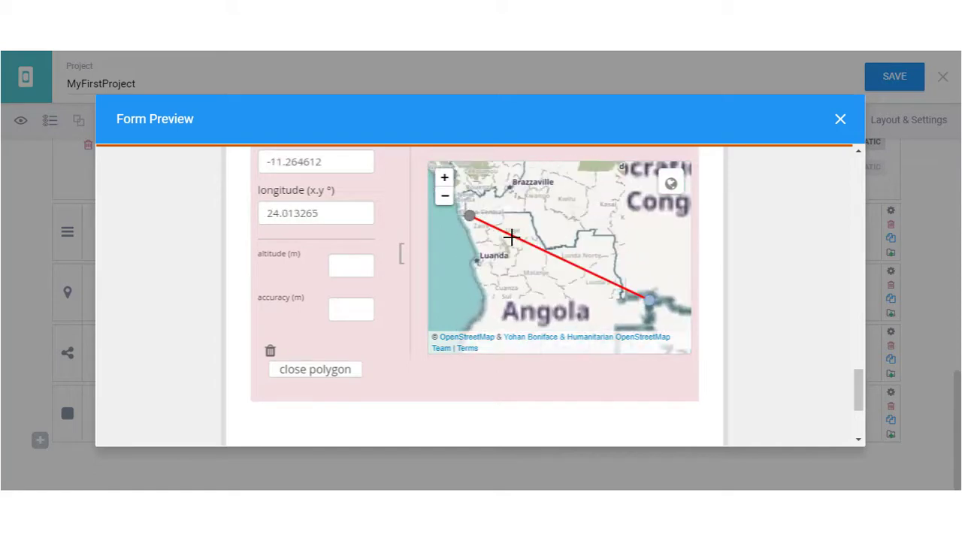
scroll(565, 274, down, 1)
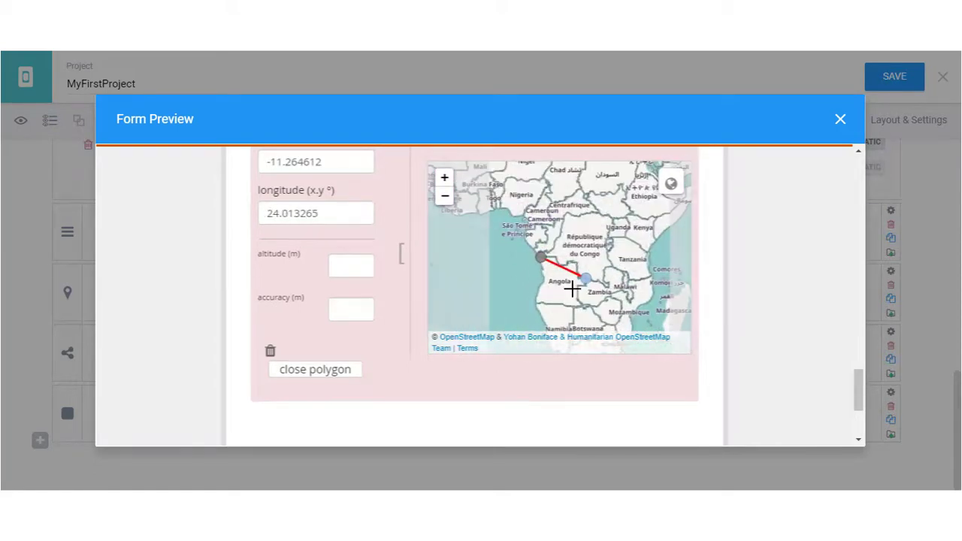
click(573, 306)
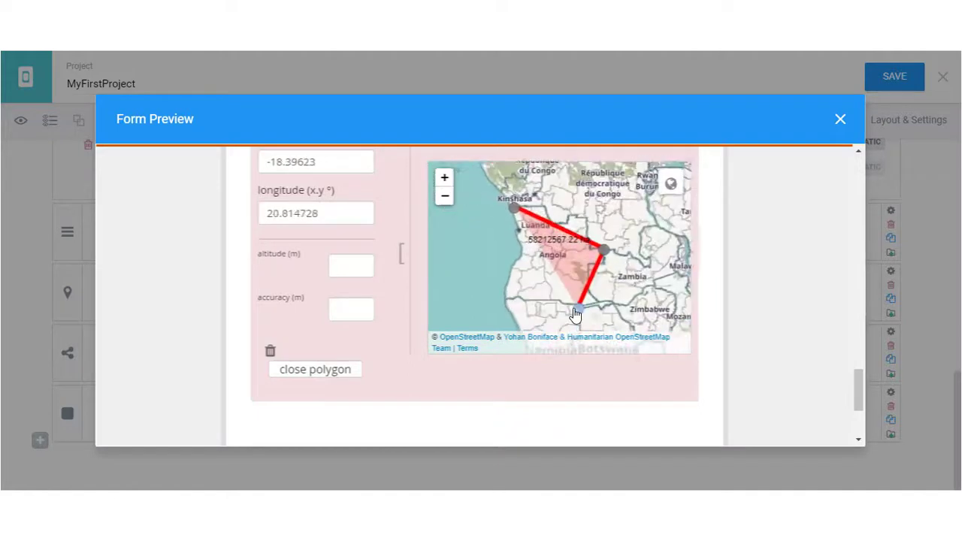
click(506, 299)
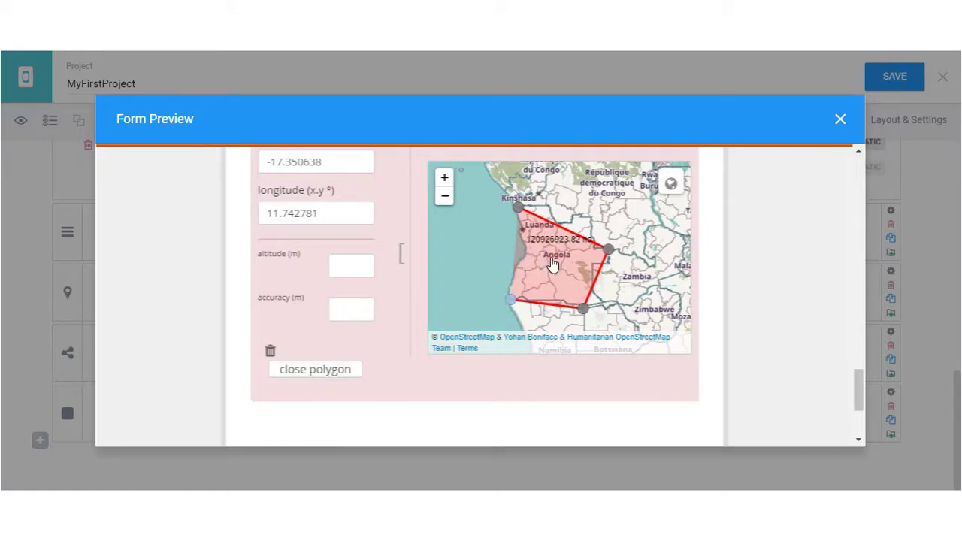
click(527, 256)
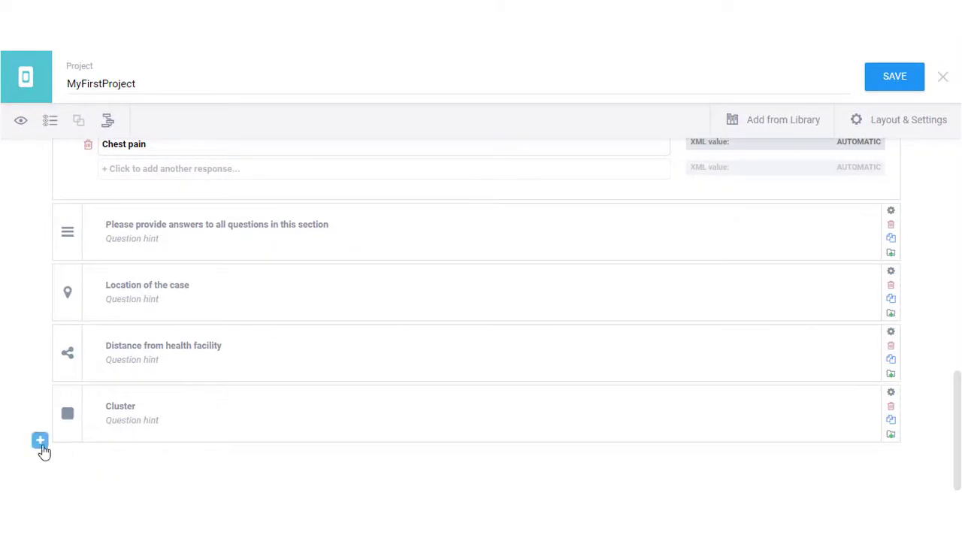
Add a Date question titled "Date of birth" below the Cluster question and save the form
click(41, 442)
text(Date of birth)
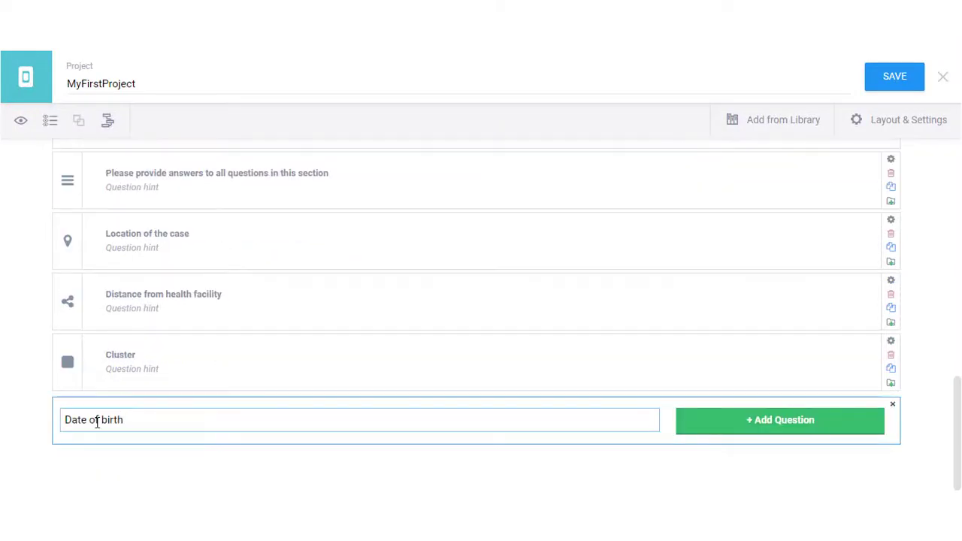
click(759, 430)
click(303, 335)
click(901, 77)
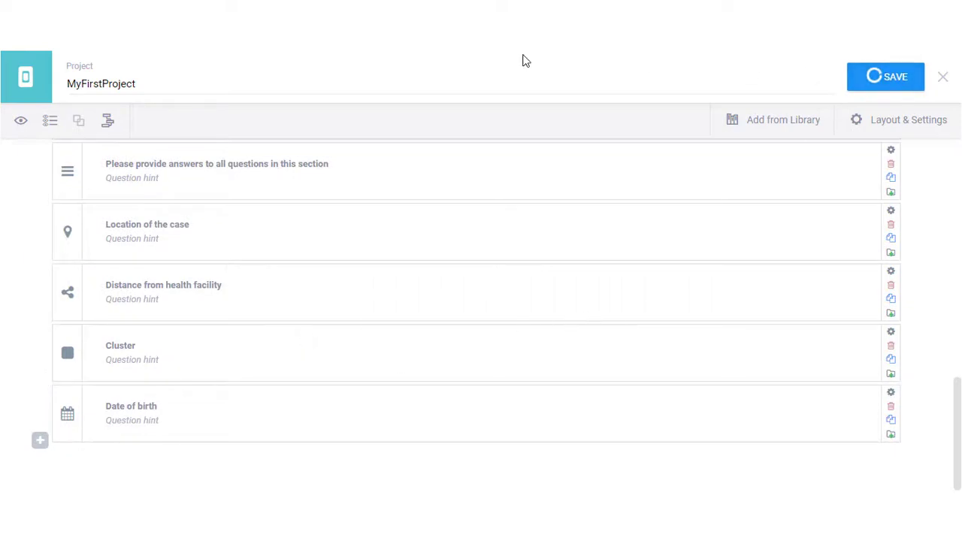
Preview the form and choose a test date from an earlier month in the Date of birth calendar
click(20, 121)
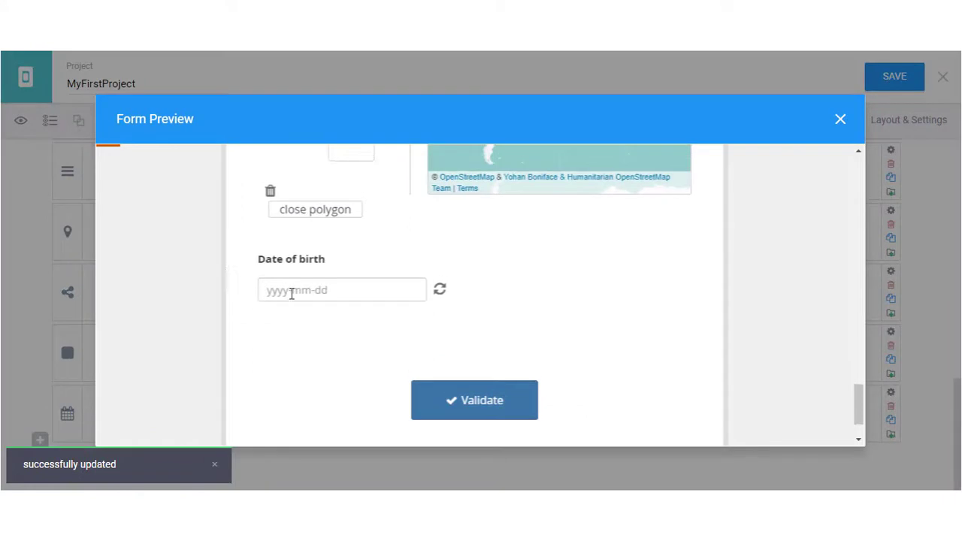
click(292, 291)
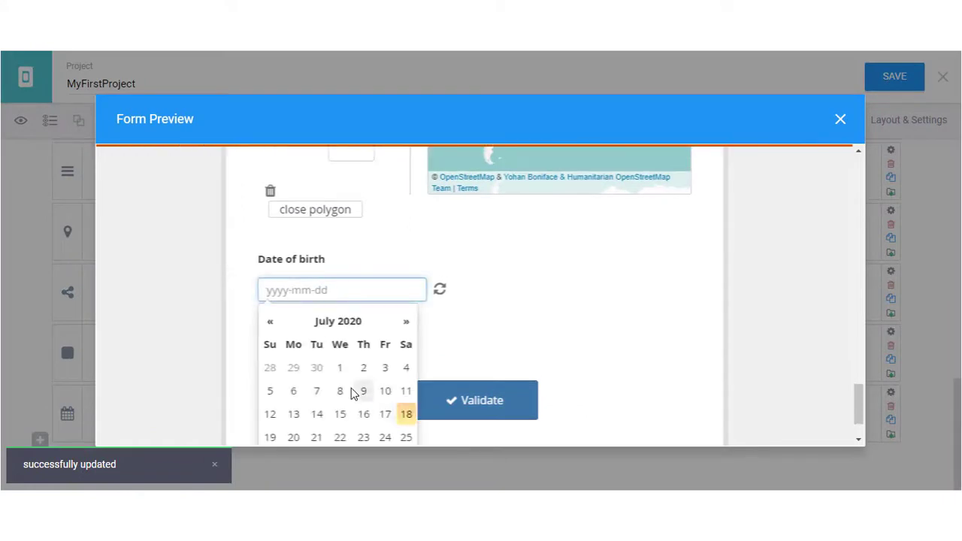
click(271, 323)
click(270, 325)
click(271, 324)
click(271, 324)
click(270, 325)
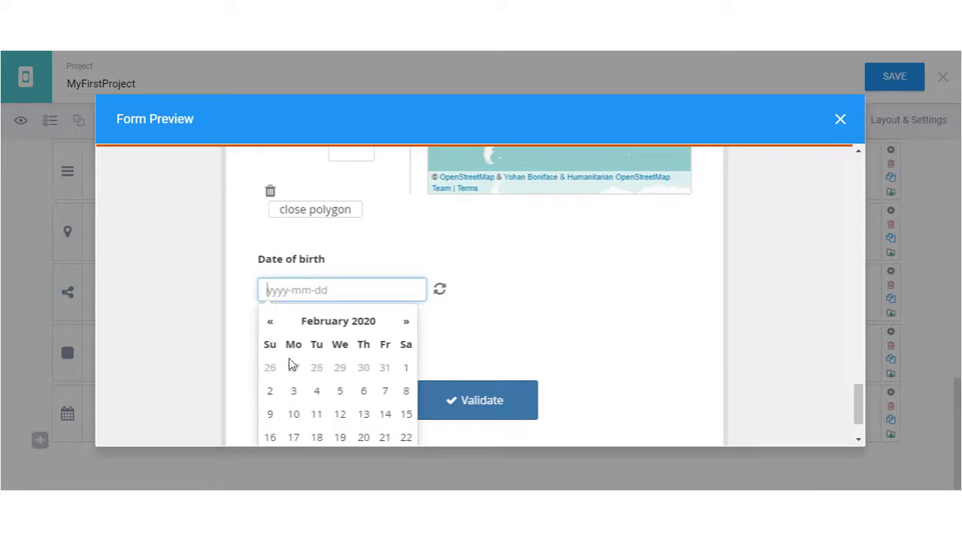
click(318, 368)
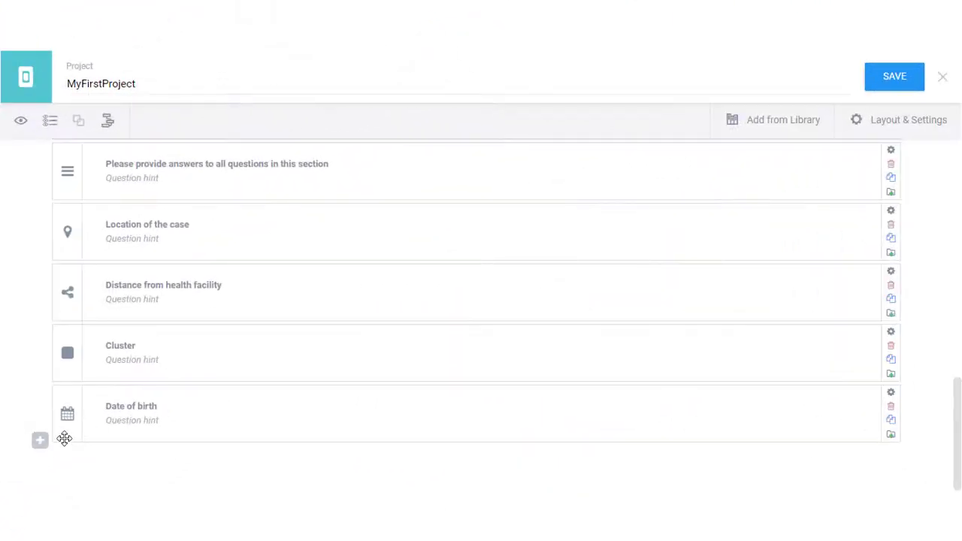
Add a Time question titled "Time of delivery" below the Date of birth question and save the form
click(41, 443)
text(Time of delivery)
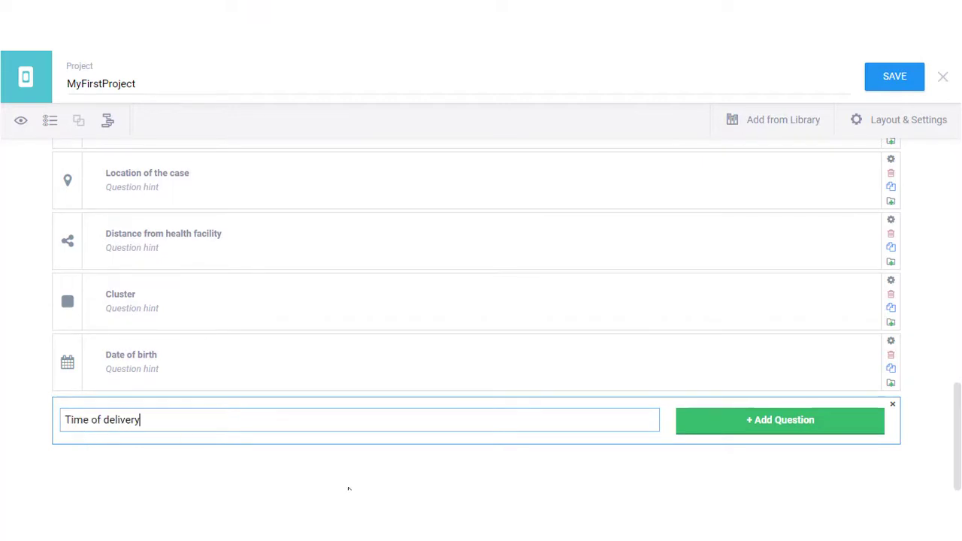
click(764, 425)
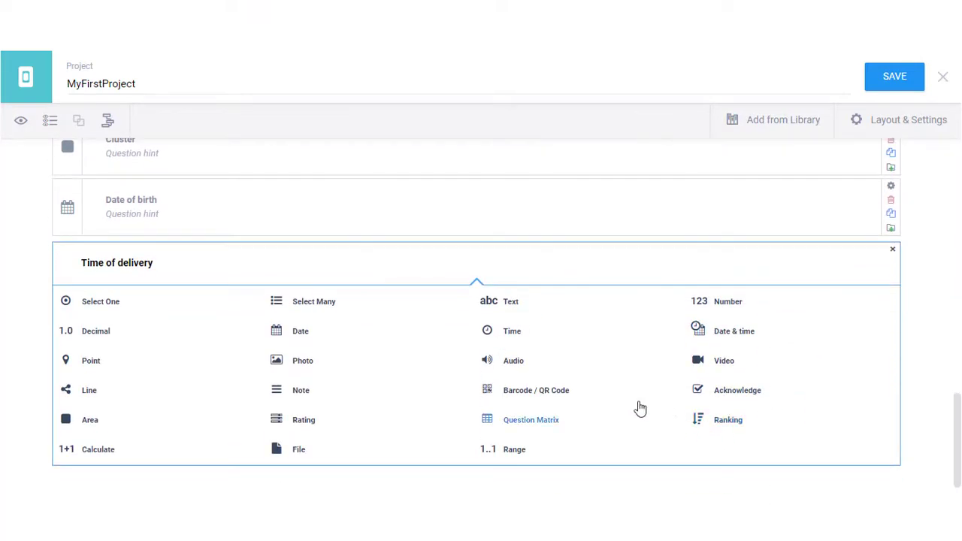
click(507, 339)
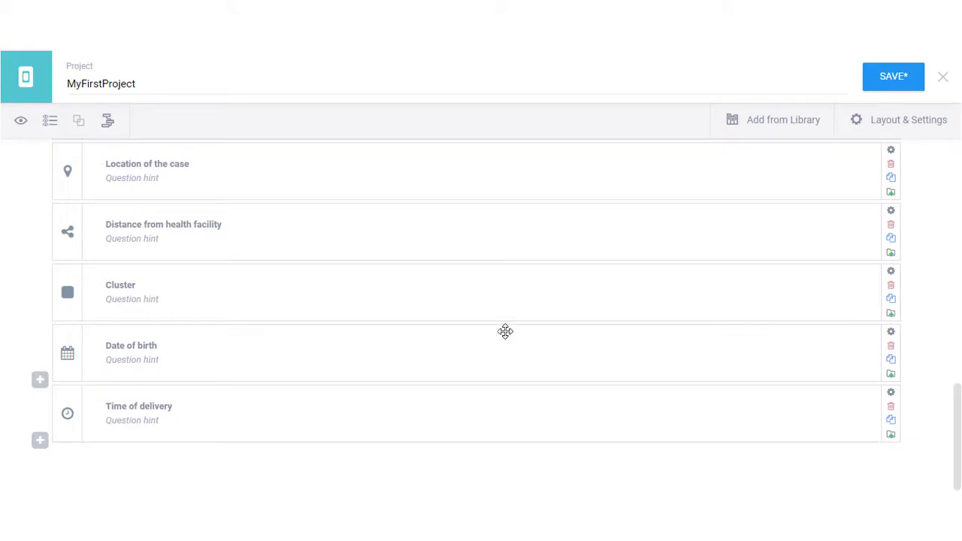
click(890, 87)
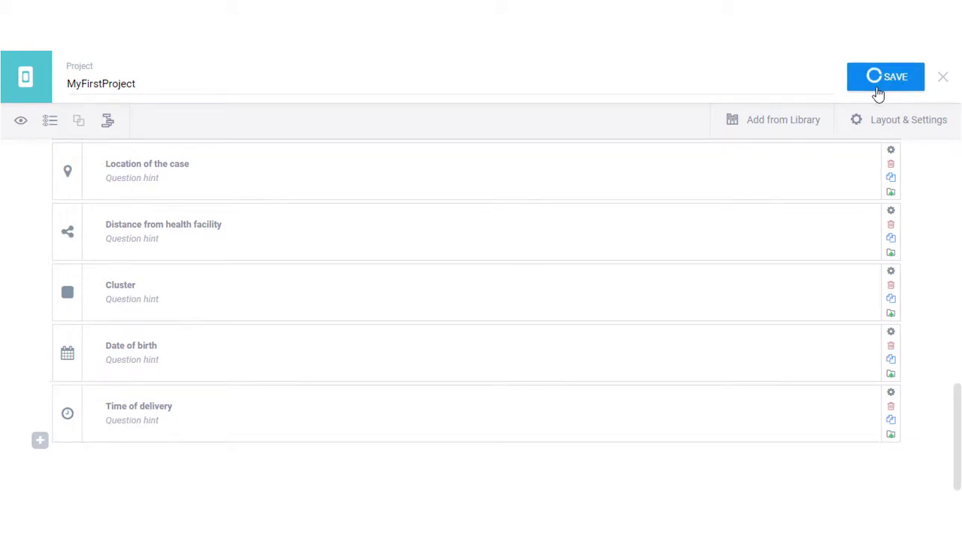
Preview the form and set the Time of delivery answer to 02:30 PM as a test
click(21, 124)
scroll(715, 318, down, 10)
click(342, 290)
click(328, 326)
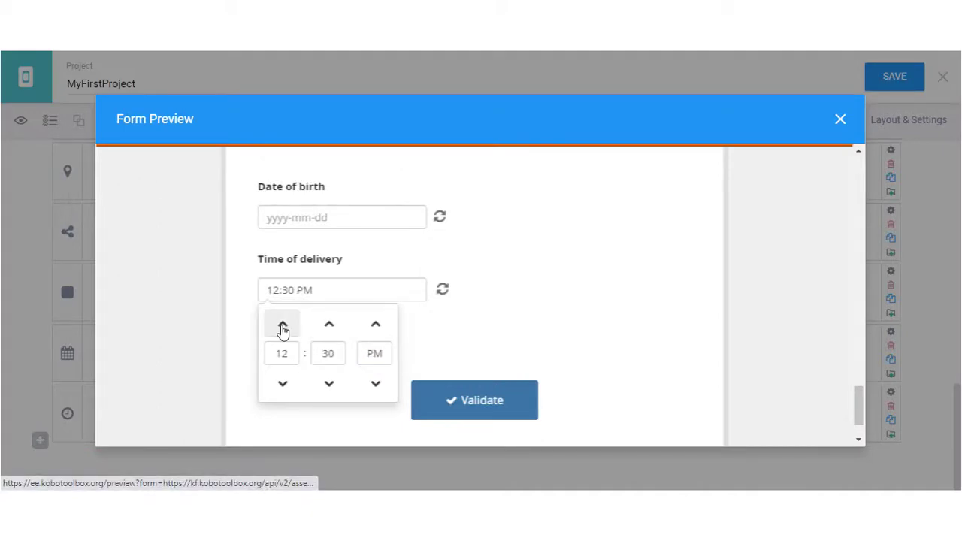
click(283, 327)
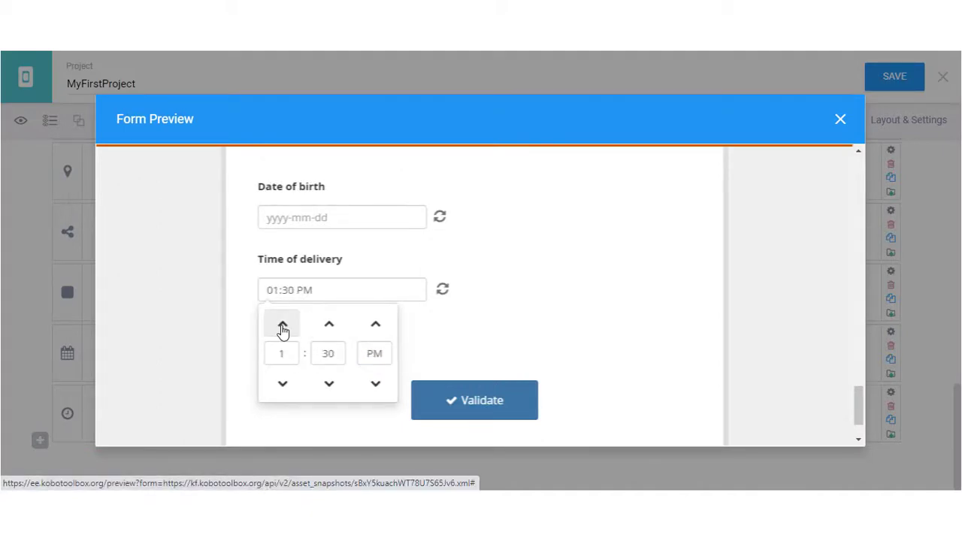
key(Up)
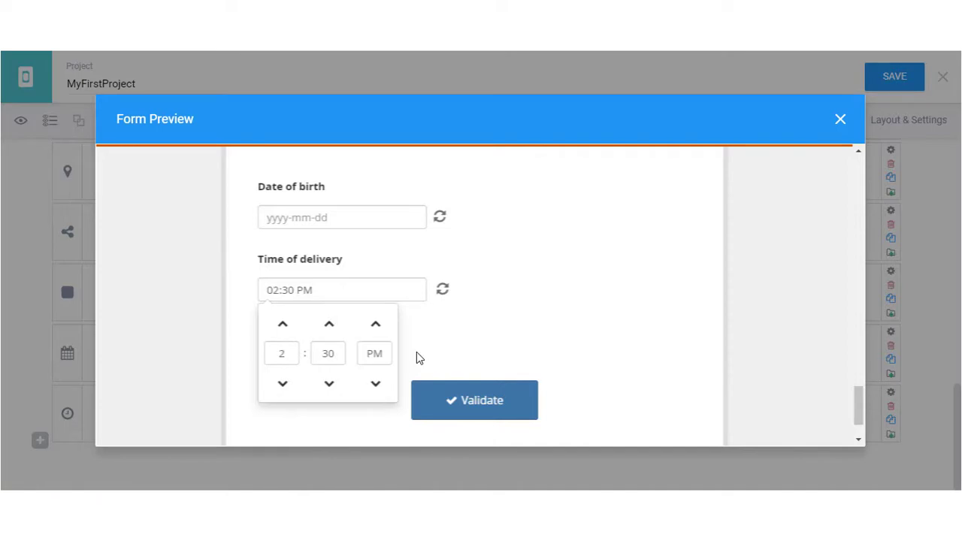
click(416, 352)
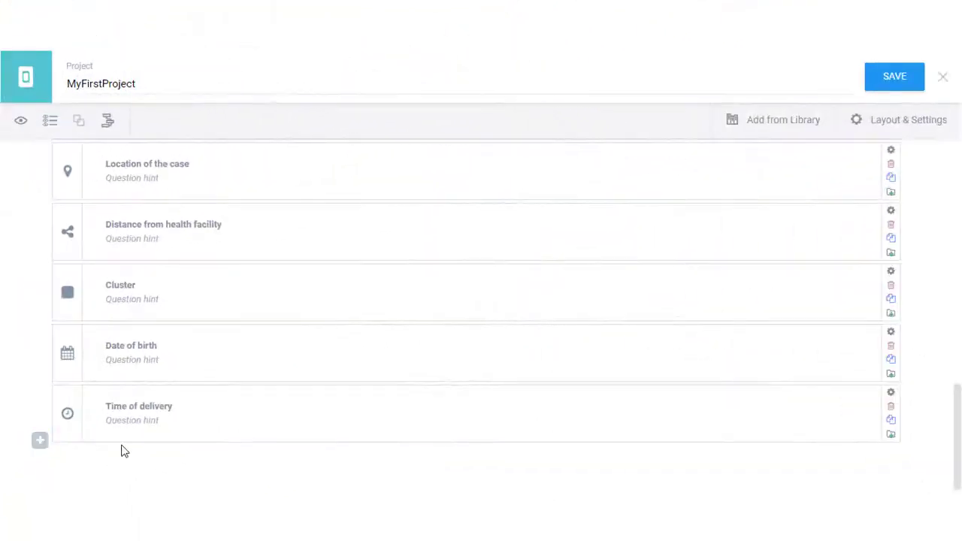
Add a Date & time question titled "Date and Time of death" below Time of delivery and save the form
click(41, 442)
text(Date and Time of death)
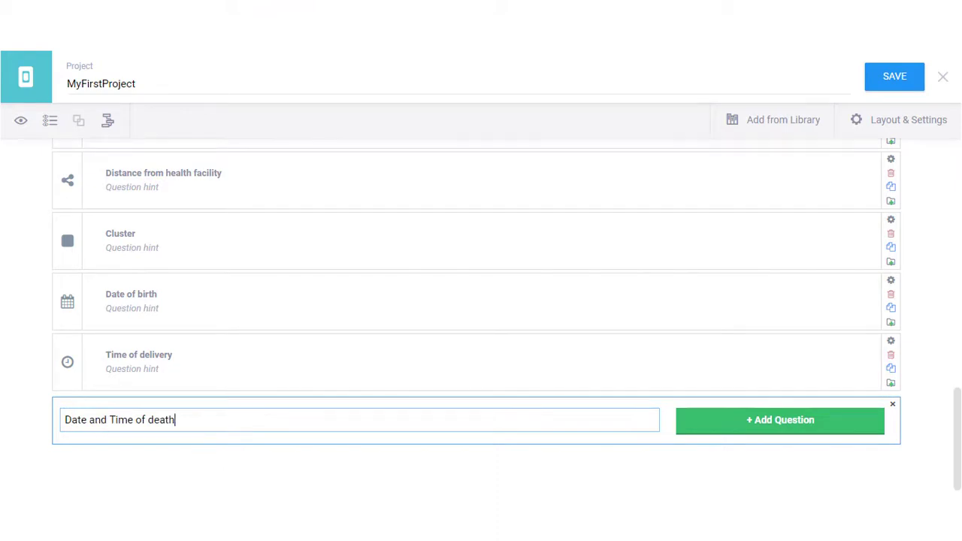
click(772, 421)
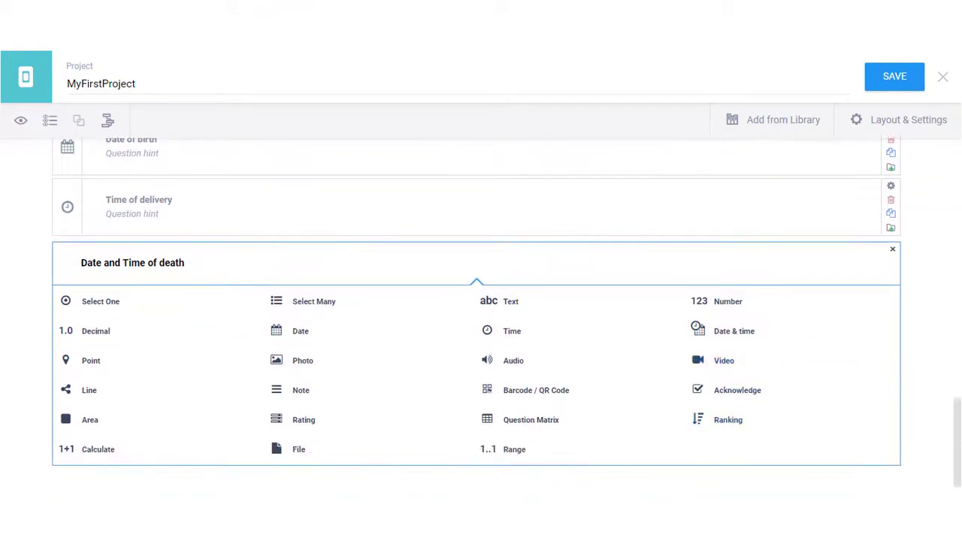
click(733, 331)
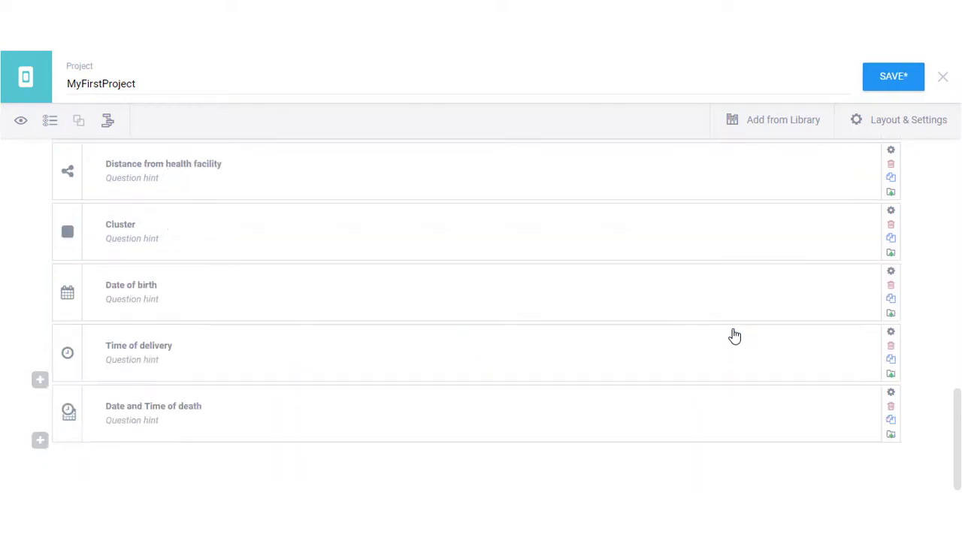
click(869, 87)
Preview the form and fill Date and Time of death with the test values 2020-07-18 and 11:15 AM
click(20, 121)
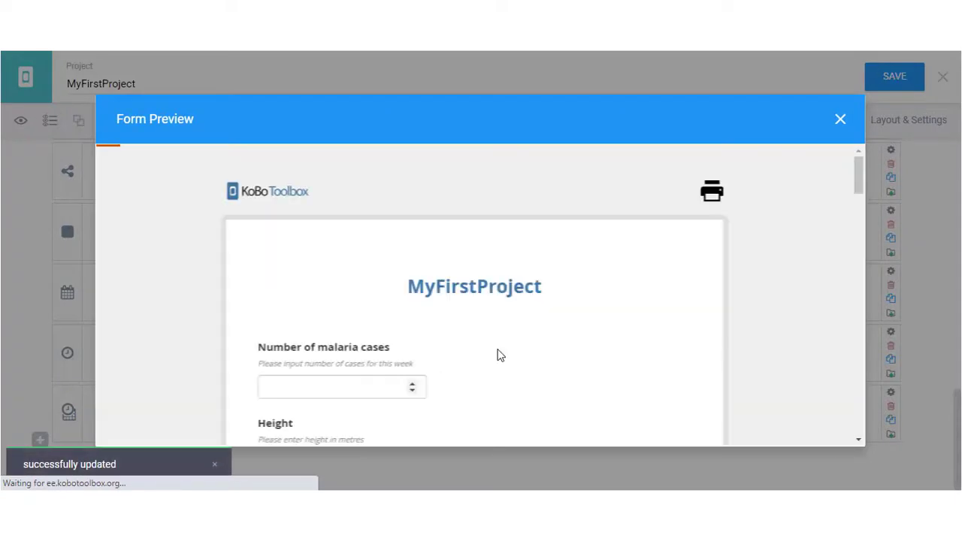
scroll(481, 354, down, 10)
click(303, 385)
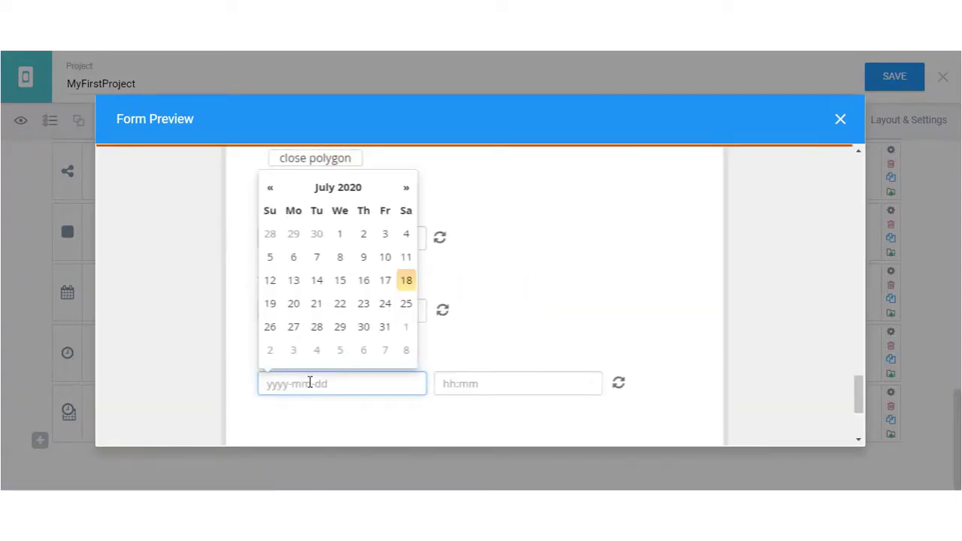
click(406, 280)
click(456, 380)
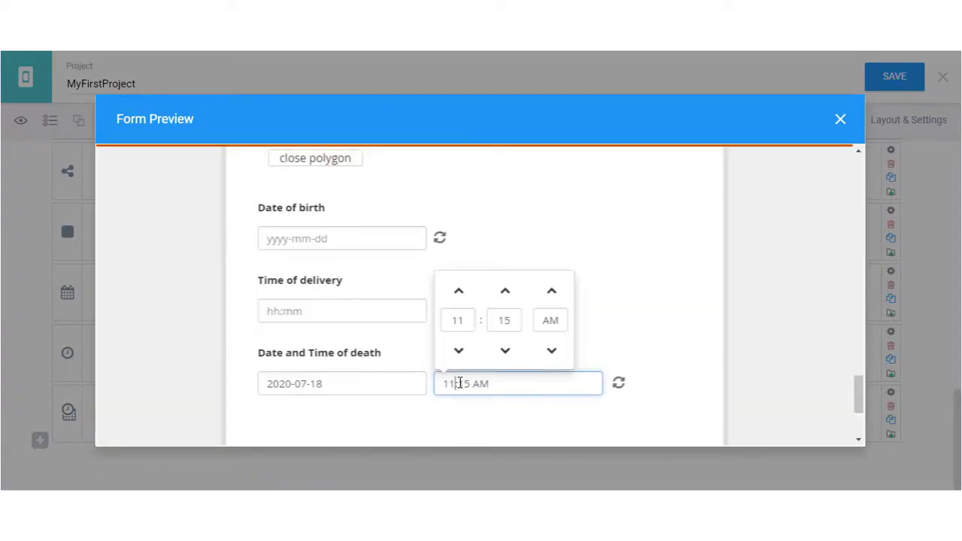
click(621, 339)
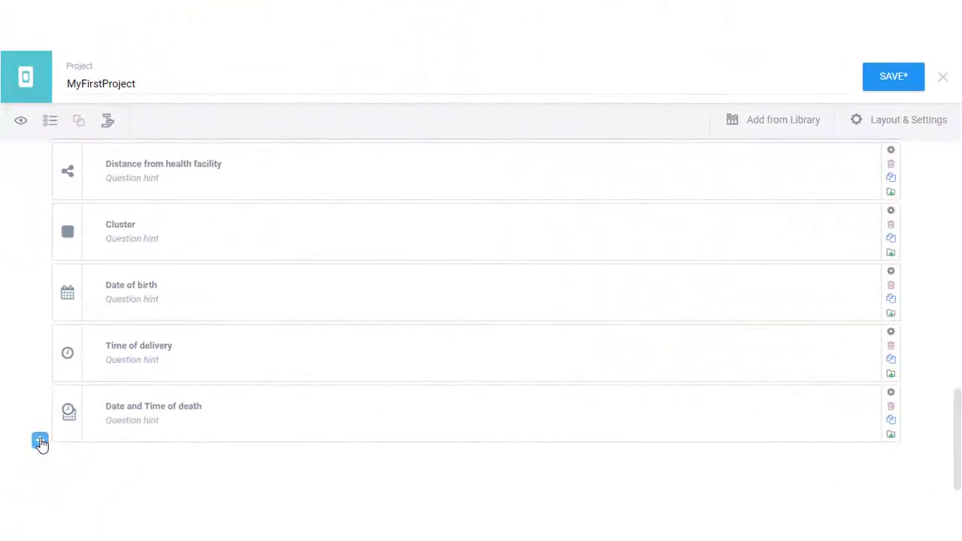
Add a Photo question titled "Upload picture" below Date and Time of death and save the form
click(40, 441)
text(Upload picture)
click(777, 435)
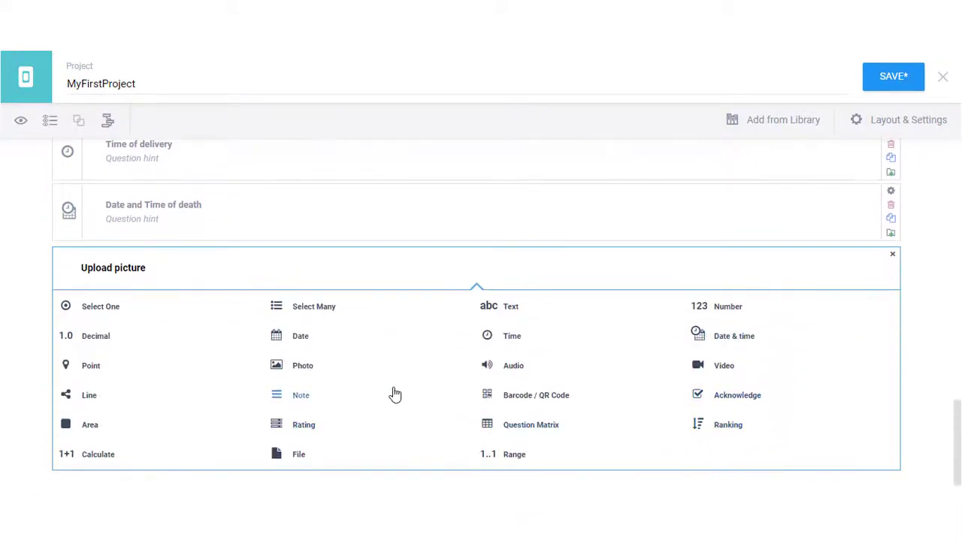
click(305, 368)
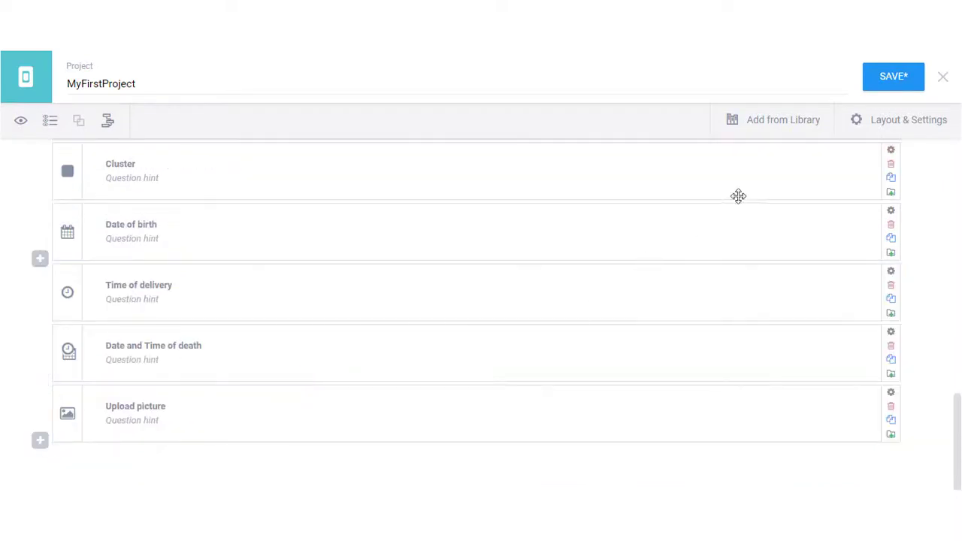
click(895, 77)
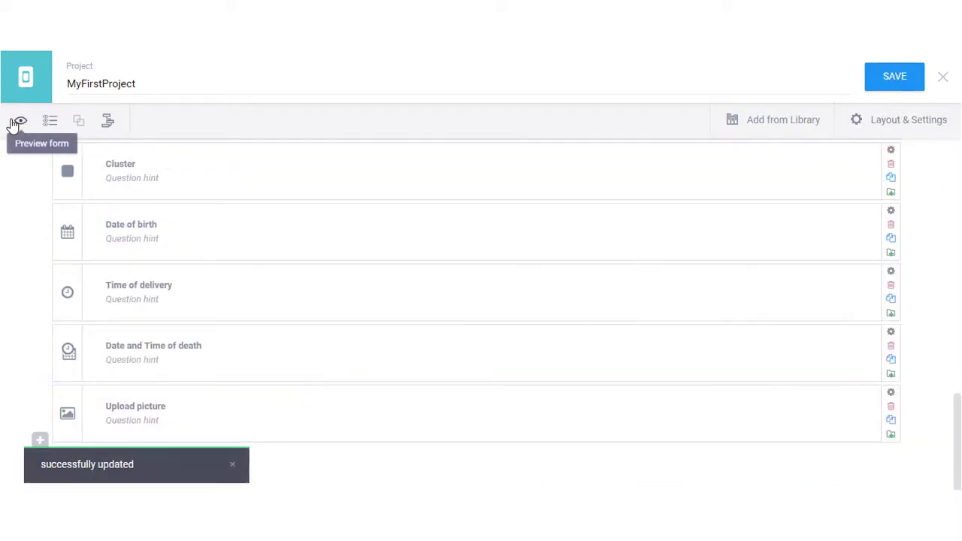
Preview the form and attach a person's JPG photo from the computer to the Upload picture question
click(13, 123)
scroll(397, 327, down, 10)
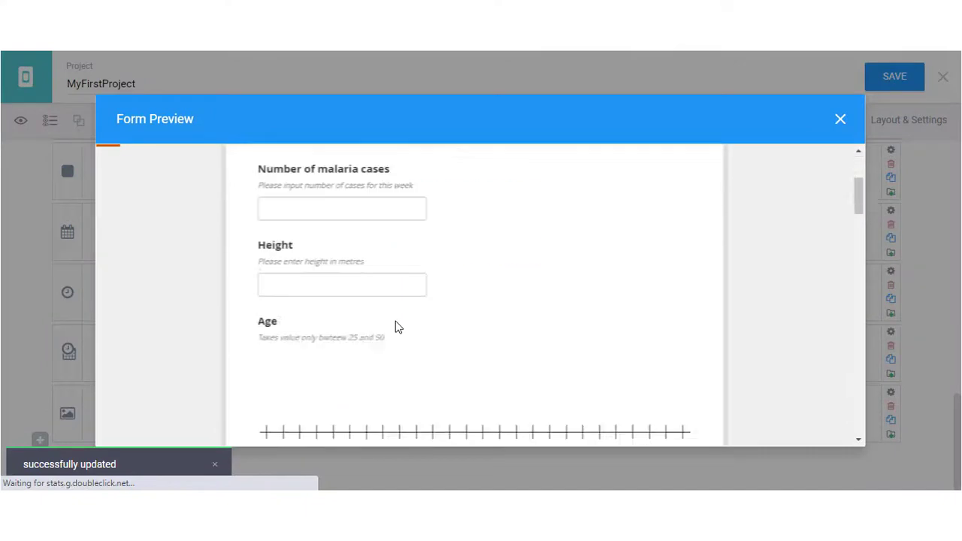
click(495, 219)
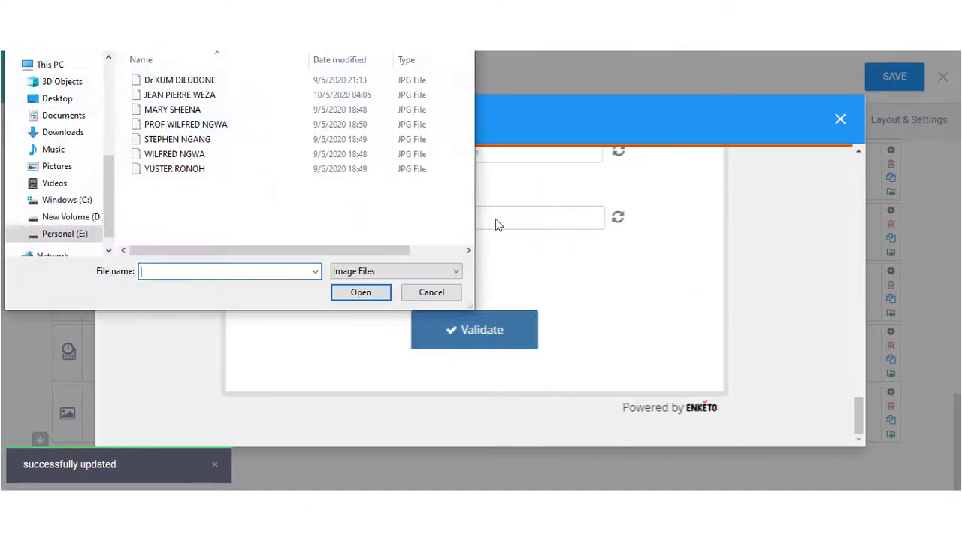
click(173, 154)
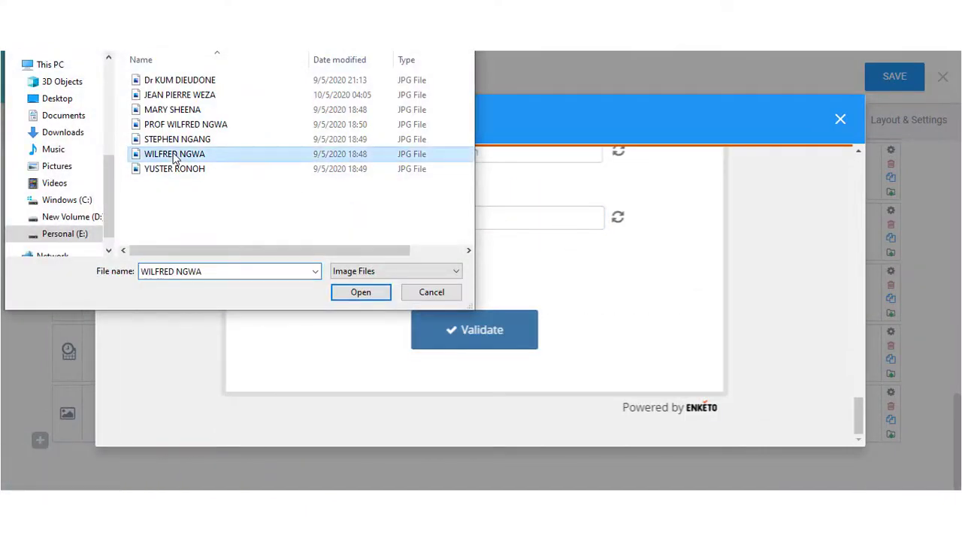
click(364, 294)
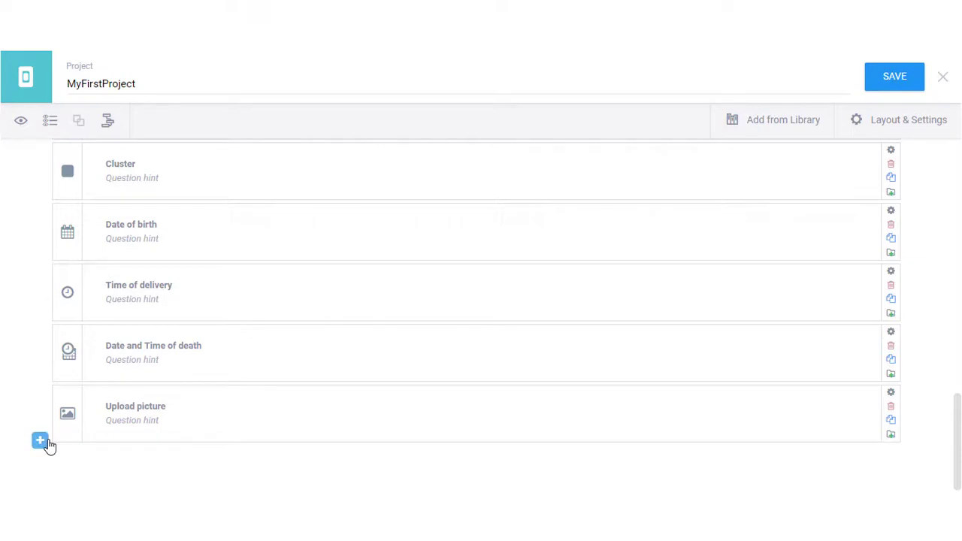
Add an Audio question titled "Audio" below the Upload picture question
click(45, 443)
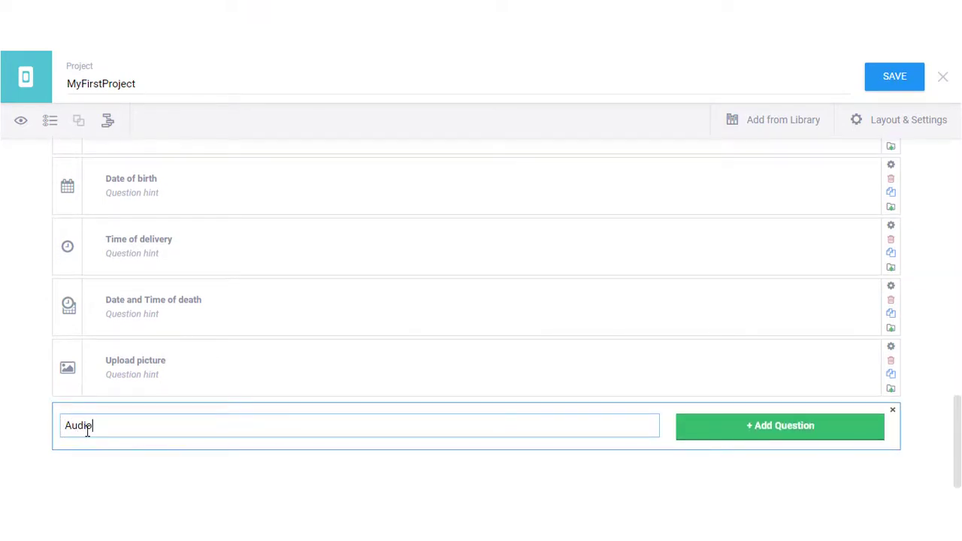
click(732, 434)
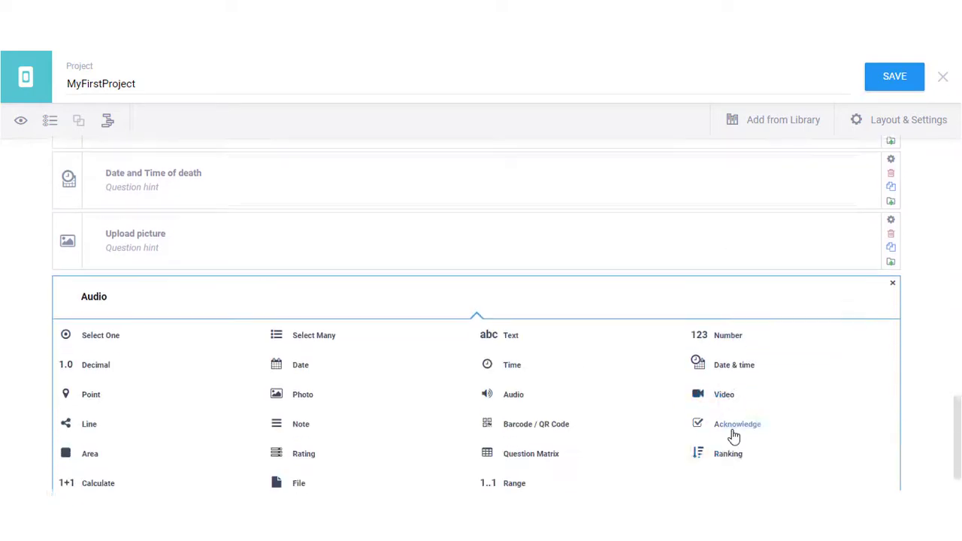
click(525, 374)
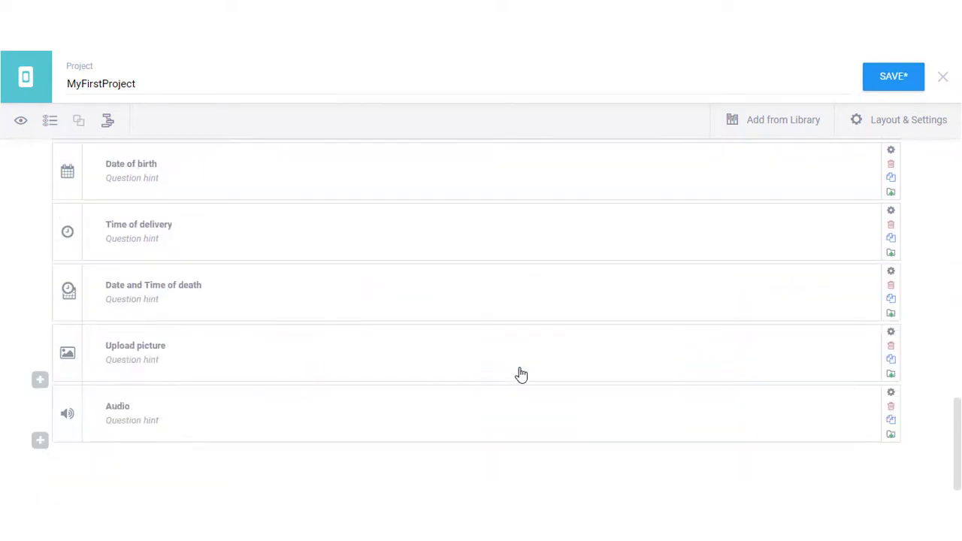
Add a Video question titled "Video" below the Audio question
click(43, 445)
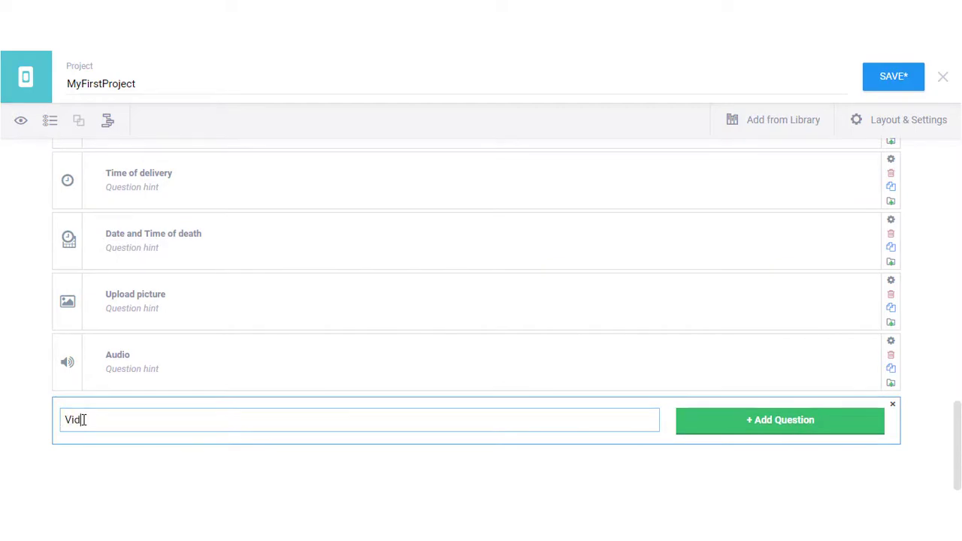
click(790, 427)
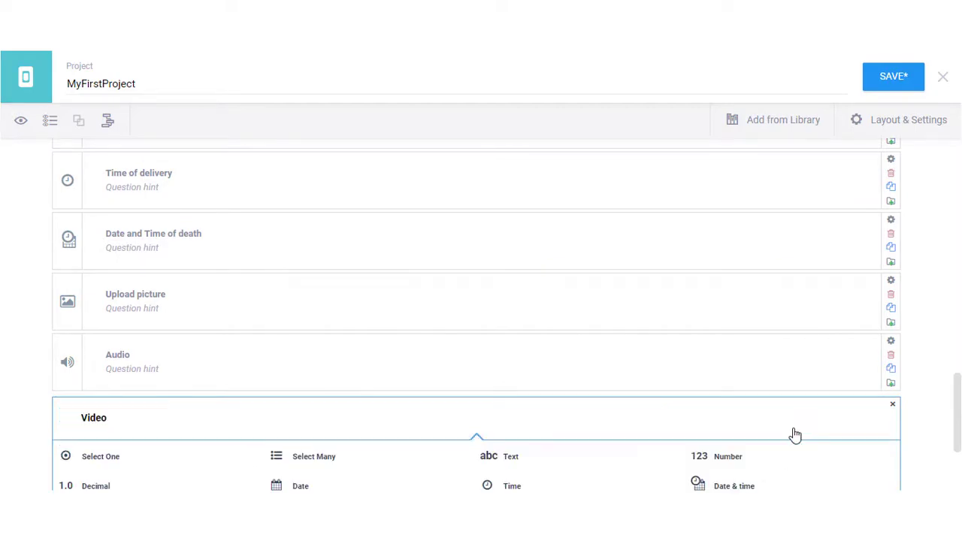
click(730, 371)
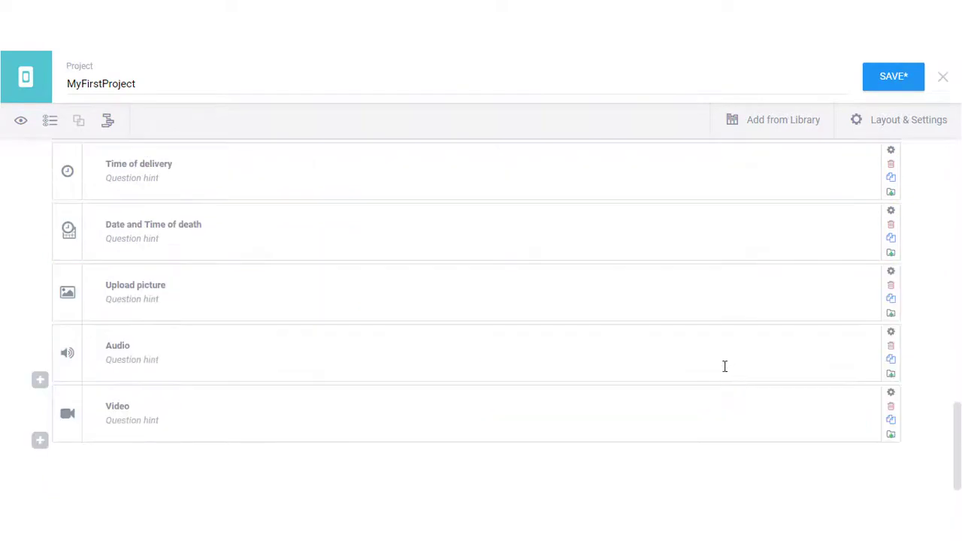
Add a File question titled "File" below the Video question and save the form
click(43, 445)
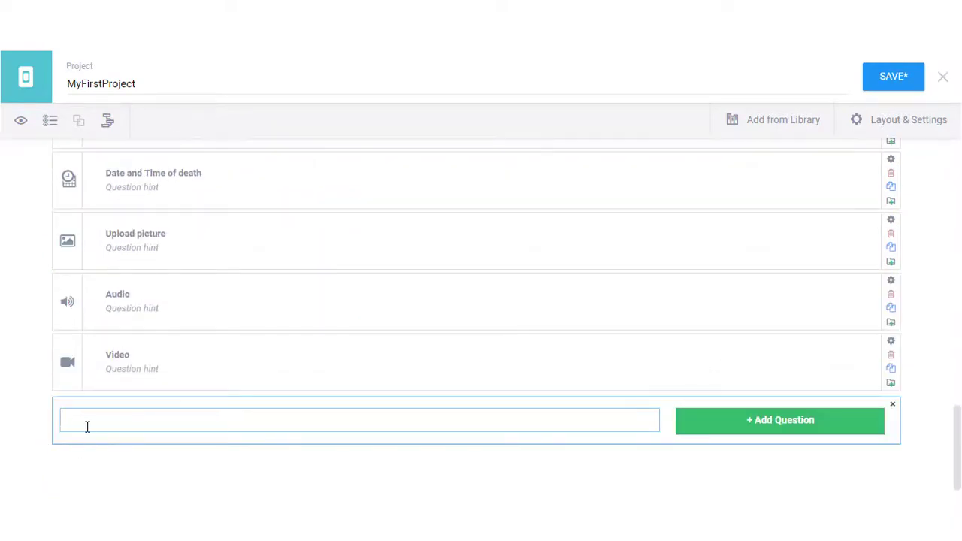
text(File)
click(752, 419)
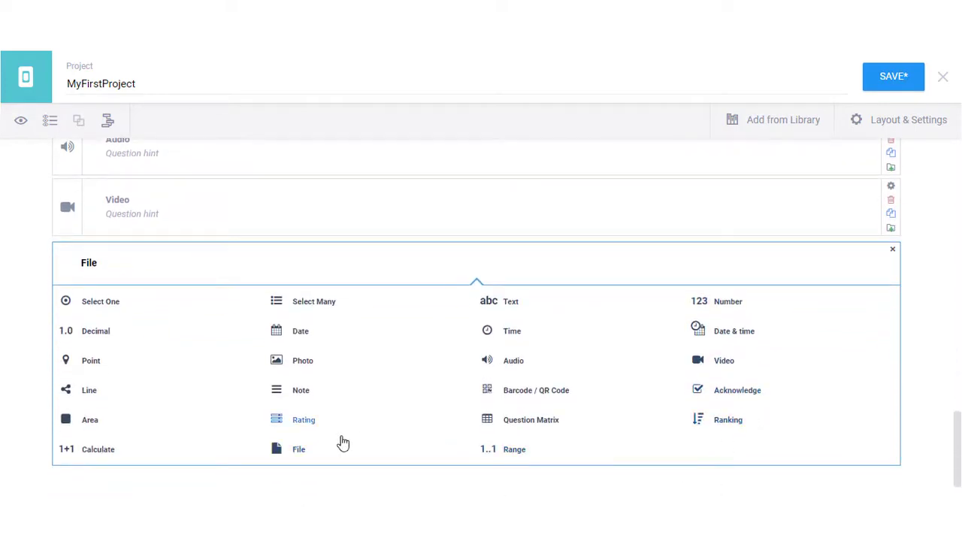
click(295, 452)
click(888, 84)
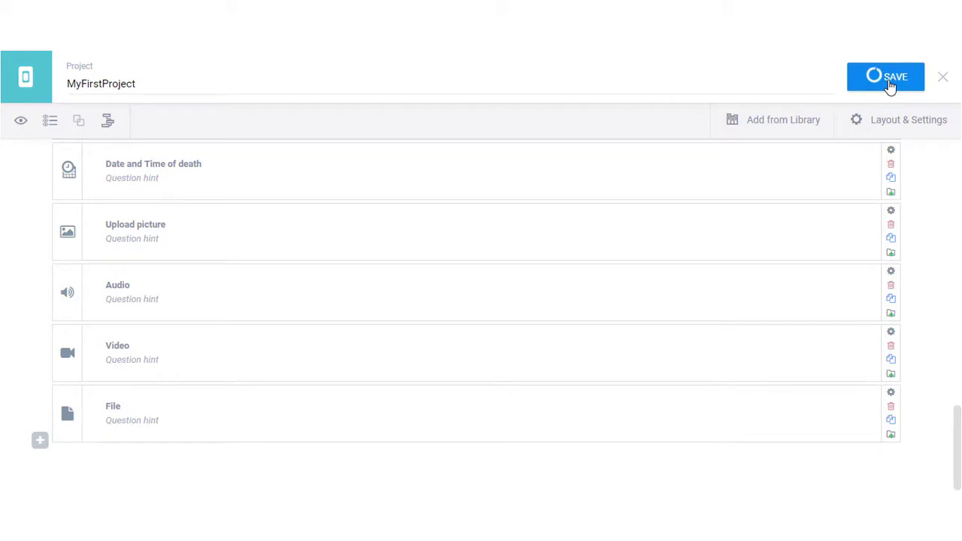
Preview the form and look over the Audio, Video and File upload questions
click(18, 122)
scroll(252, 312, down, 10)
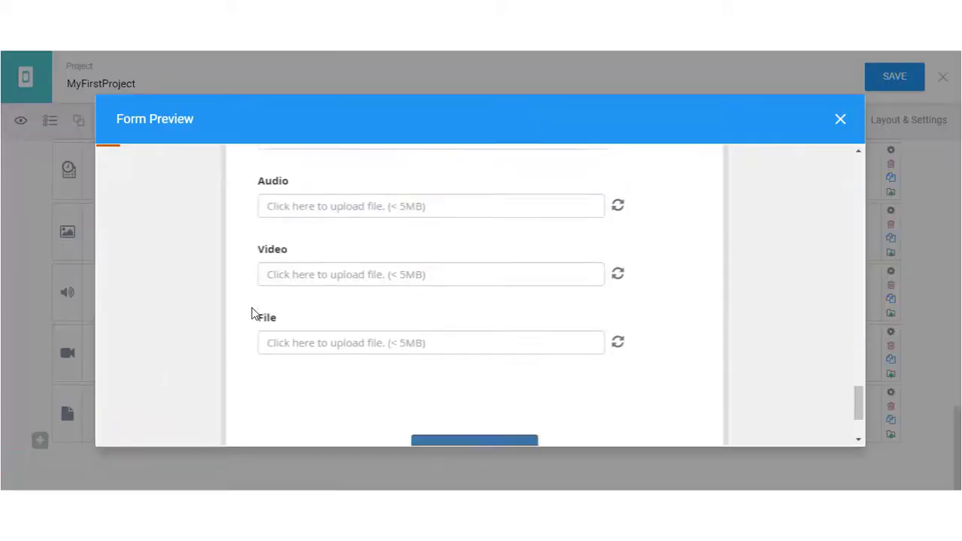
scroll(253, 311, up, 1)
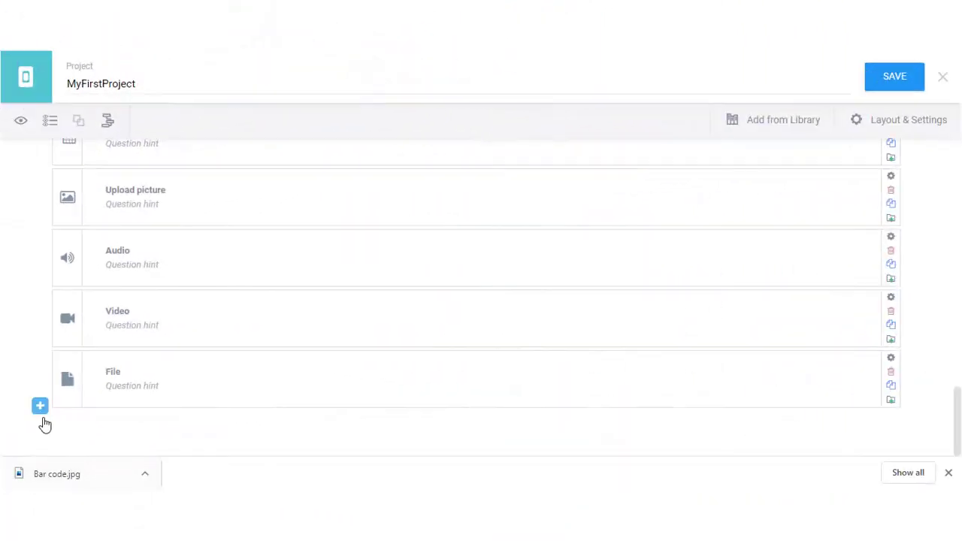
Add a Barcode / QR Code question titled "scan barcode" below the File question and save the form
click(40, 407)
text(s)
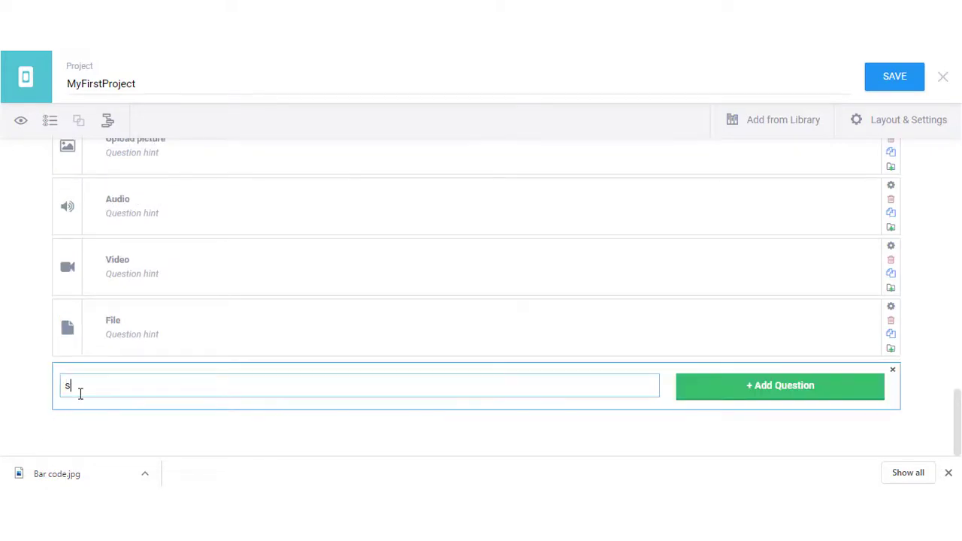
text(can barcode)
click(778, 393)
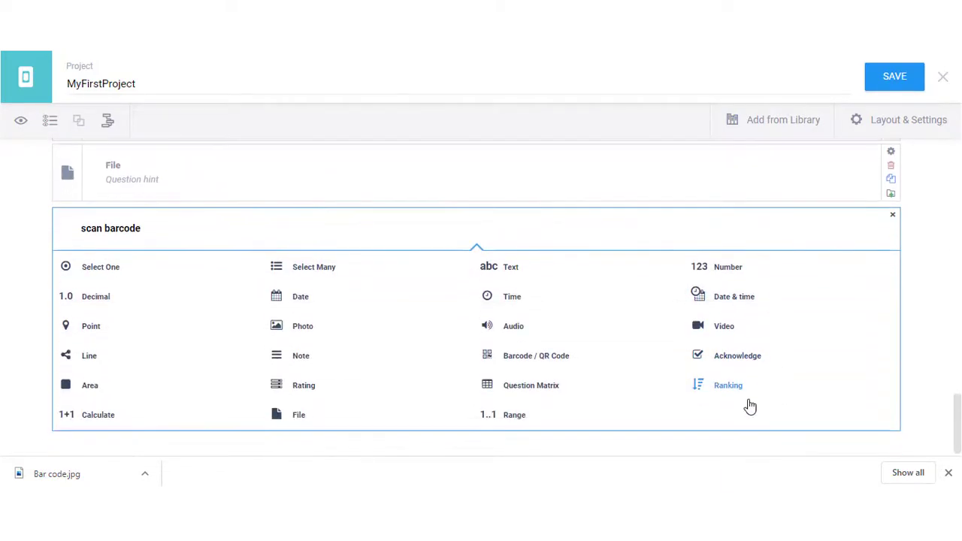
click(539, 359)
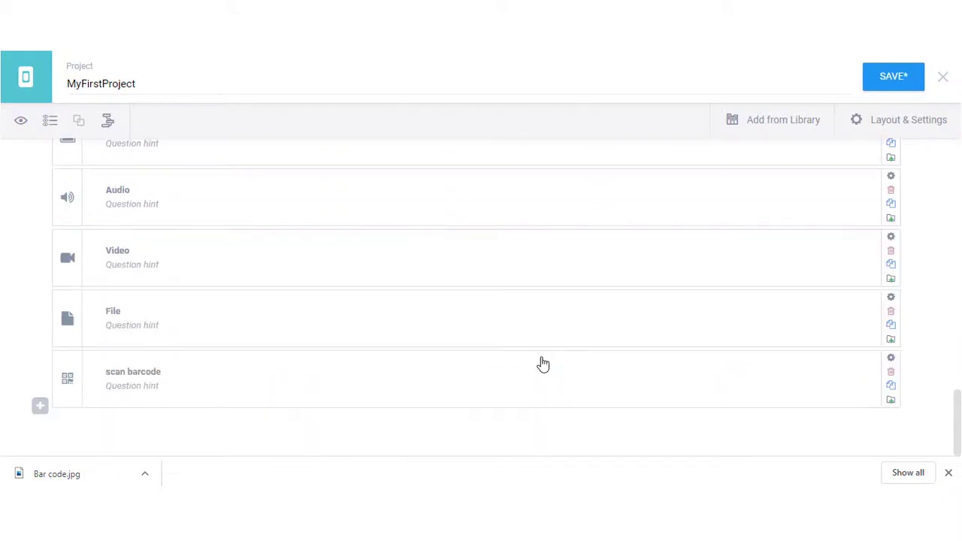
click(887, 84)
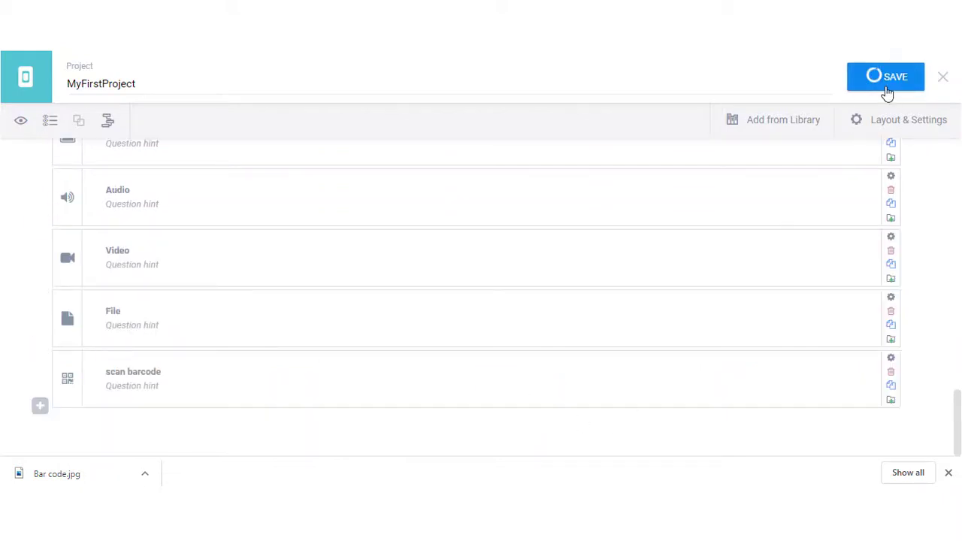
Preview the form and check how the scan barcode question is presented
click(21, 121)
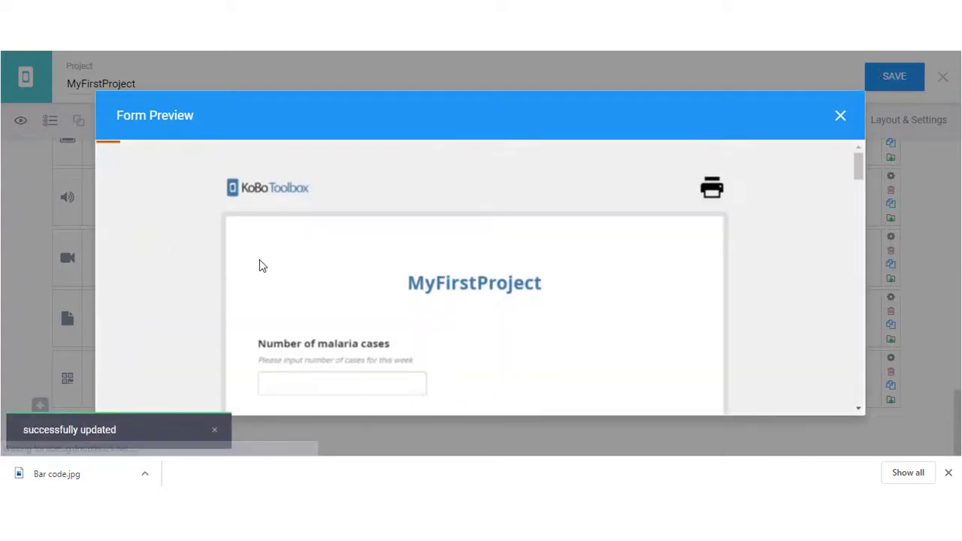
scroll(263, 263, down, 10)
scroll(278, 261, up, 1)
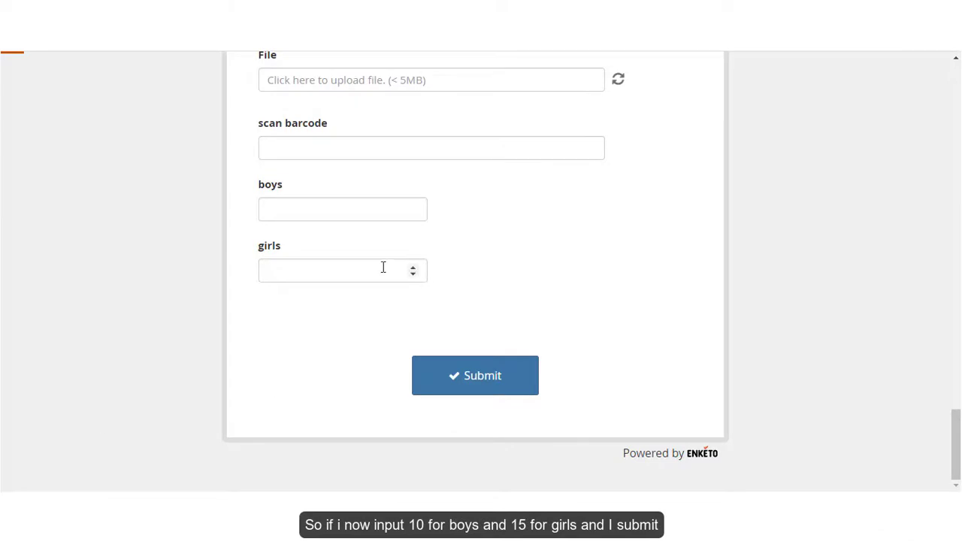
Submit a test record in the web form with 10 boys and 15 girls, and close the entry form
click(282, 212)
text(10)
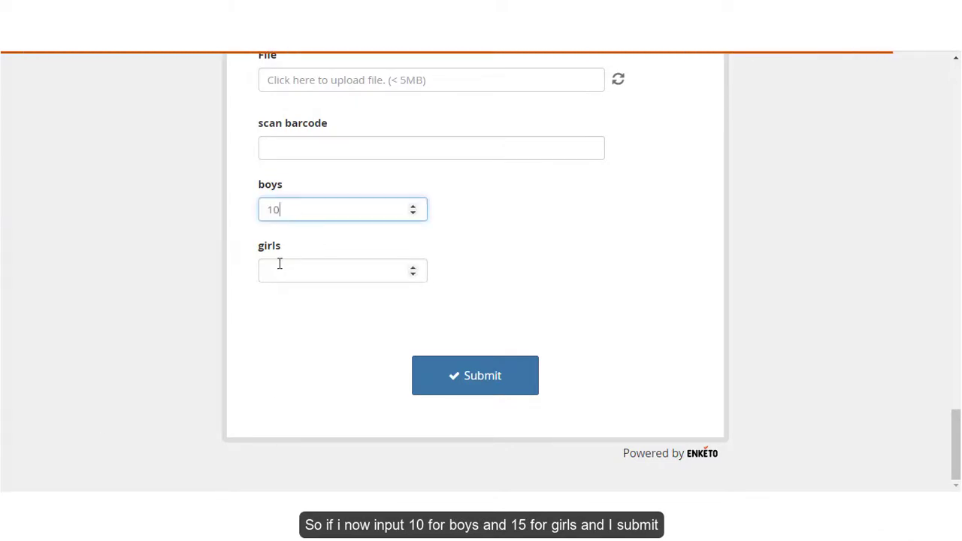
click(279, 263)
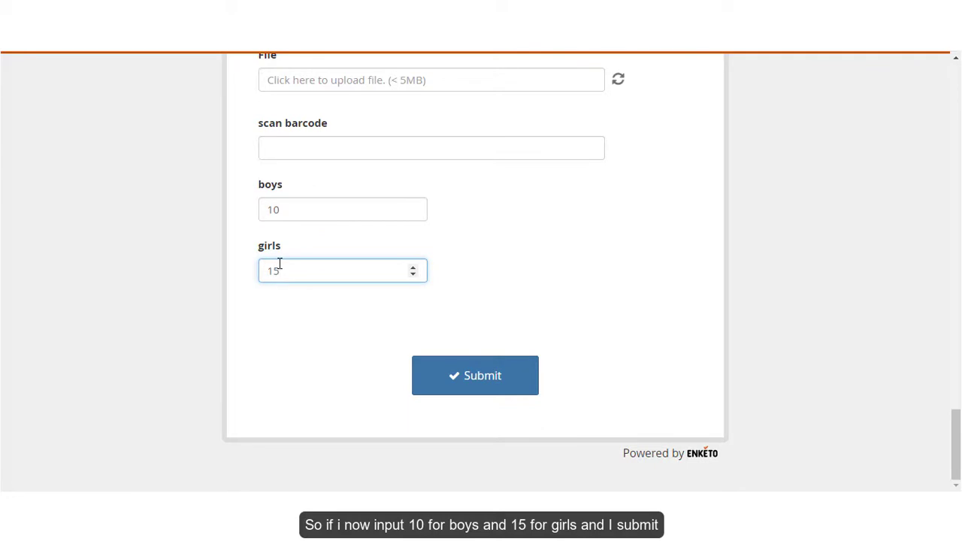
click(490, 379)
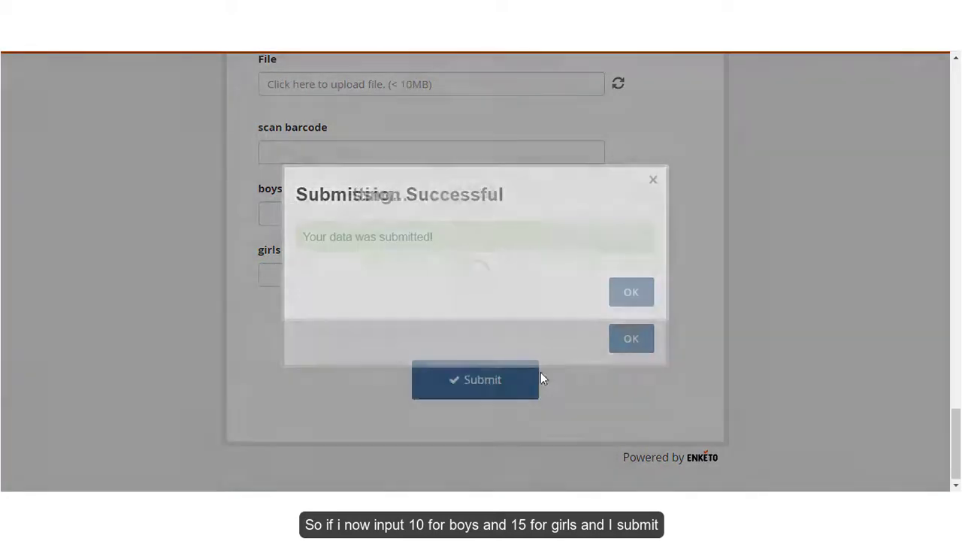
click(629, 293)
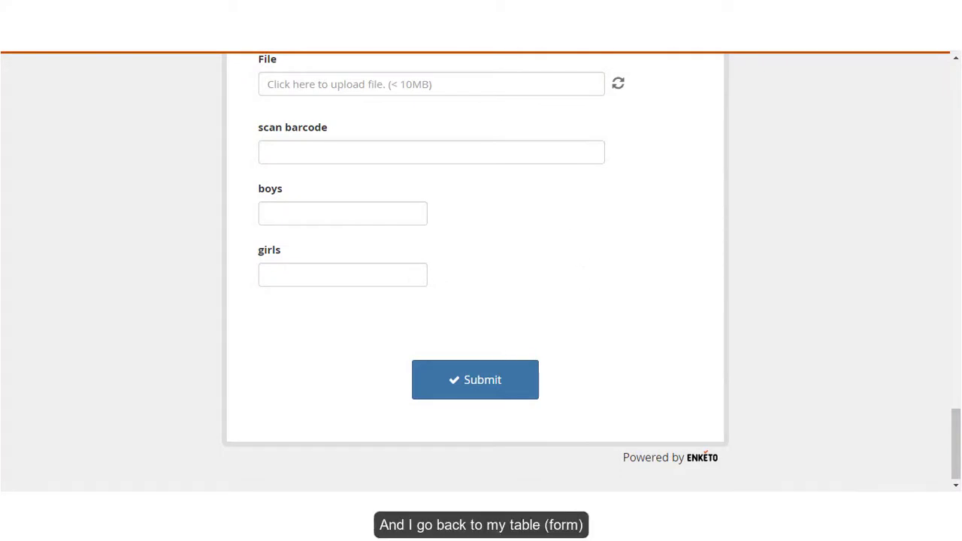
key(ctrl+w)
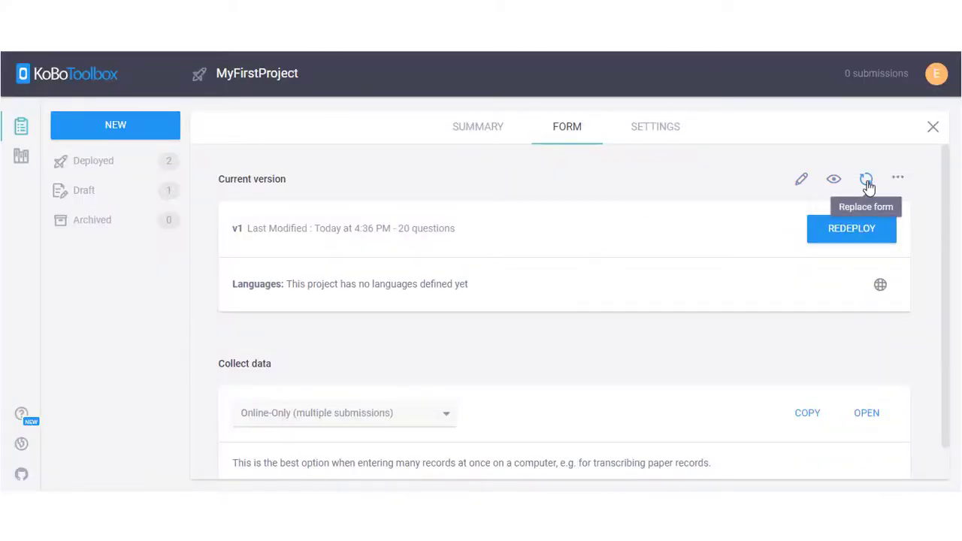
Reload the project page, reopen MyFirstProject and examine the submitted record's last columns in the data table
right_click(287, 50)
key(Escape)
key(F5)
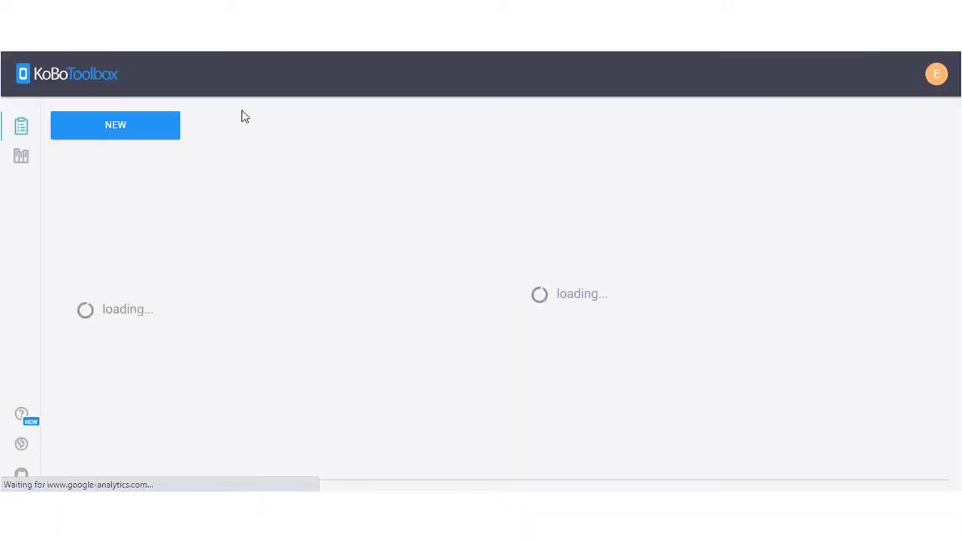
click(24, 132)
click(236, 190)
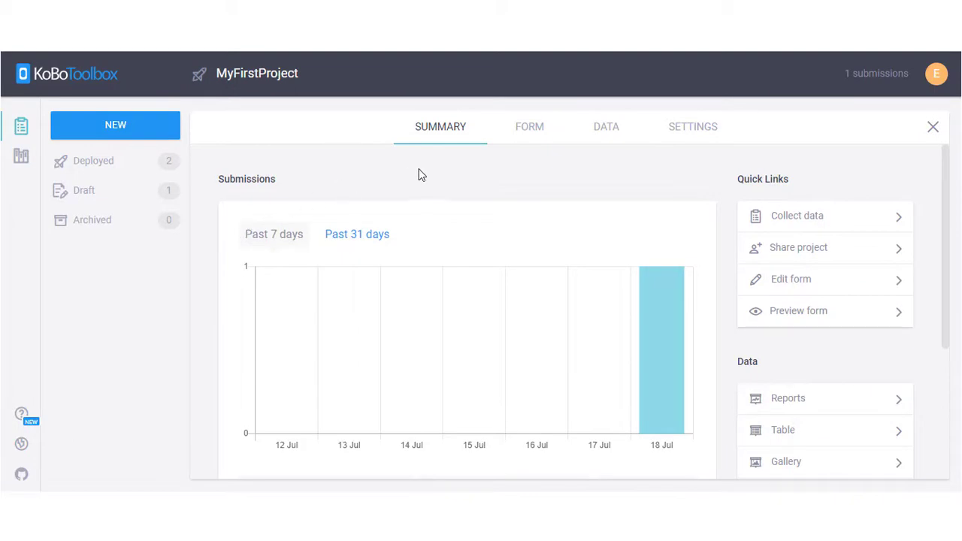
click(604, 128)
click(236, 216)
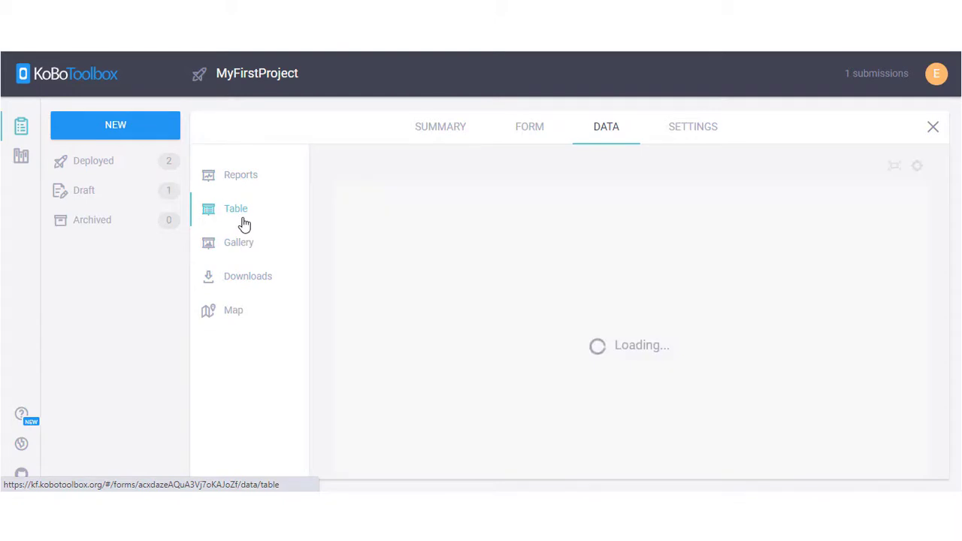
drag(493, 436, 867, 454)
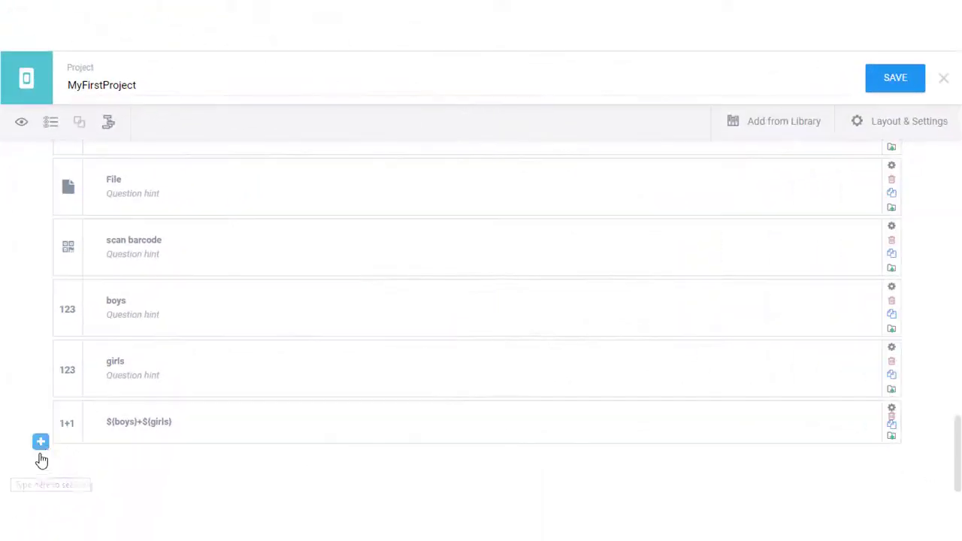
Add an Acknowledge question titled "Consent obtained?" below the boys and girls calculation and save the form
click(41, 444)
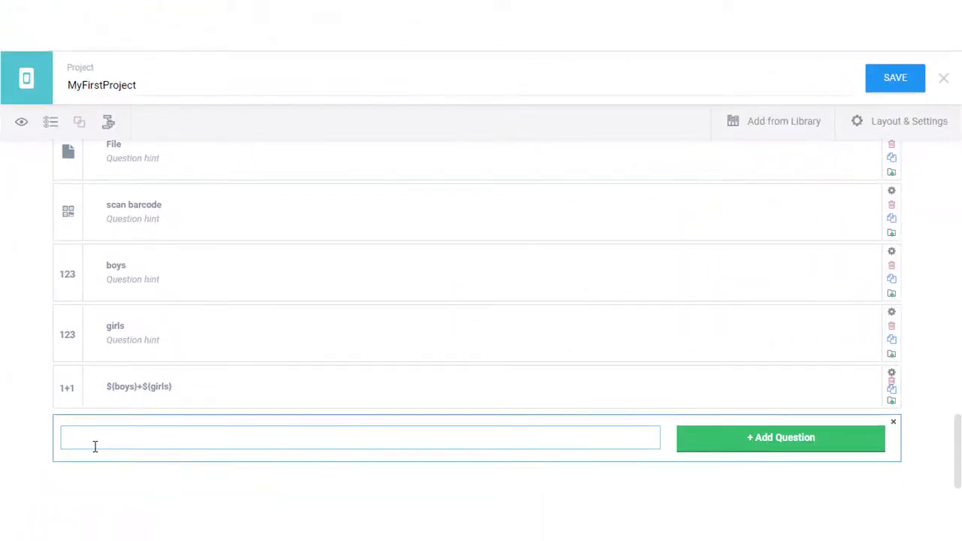
text(Consent obtained?)
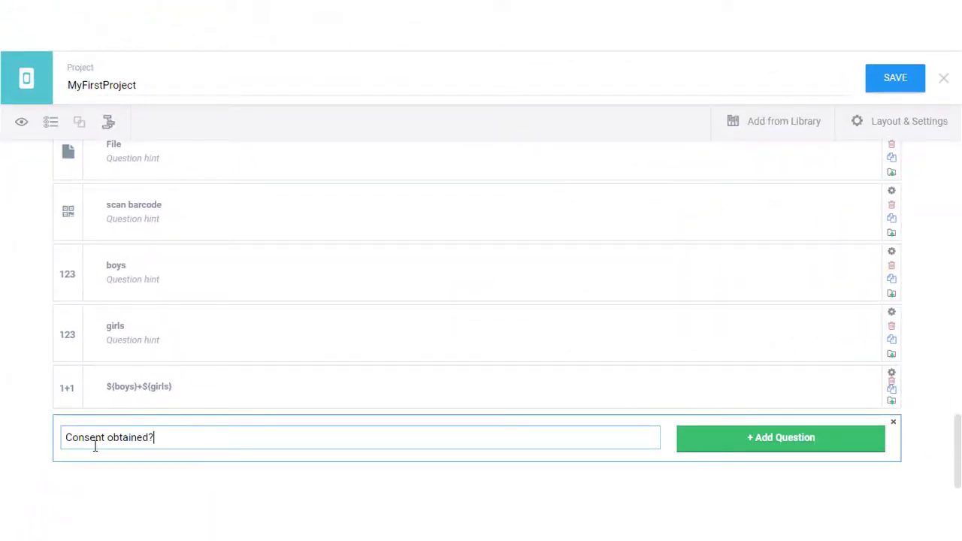
click(747, 445)
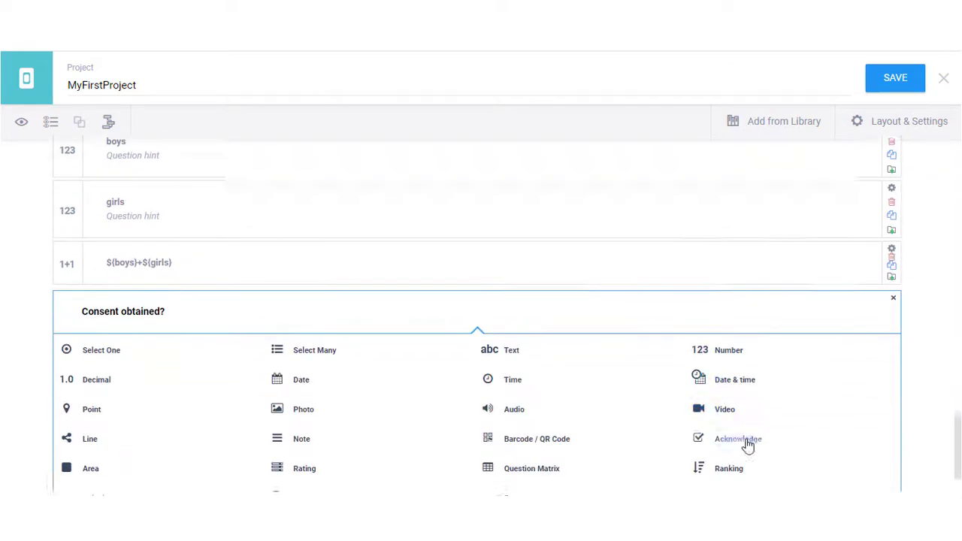
click(729, 408)
click(894, 78)
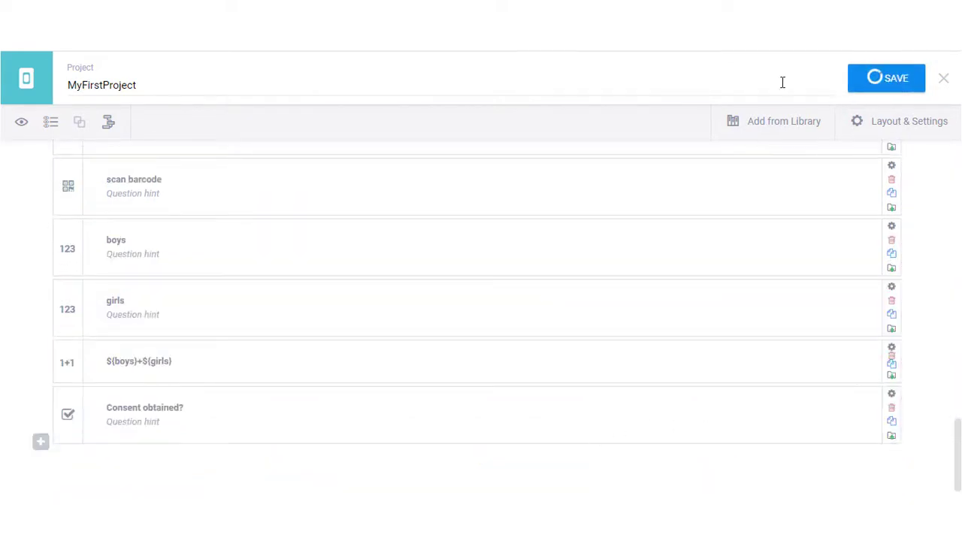
Preview the form and try the OK option of the "Consent obtained?" question
click(21, 122)
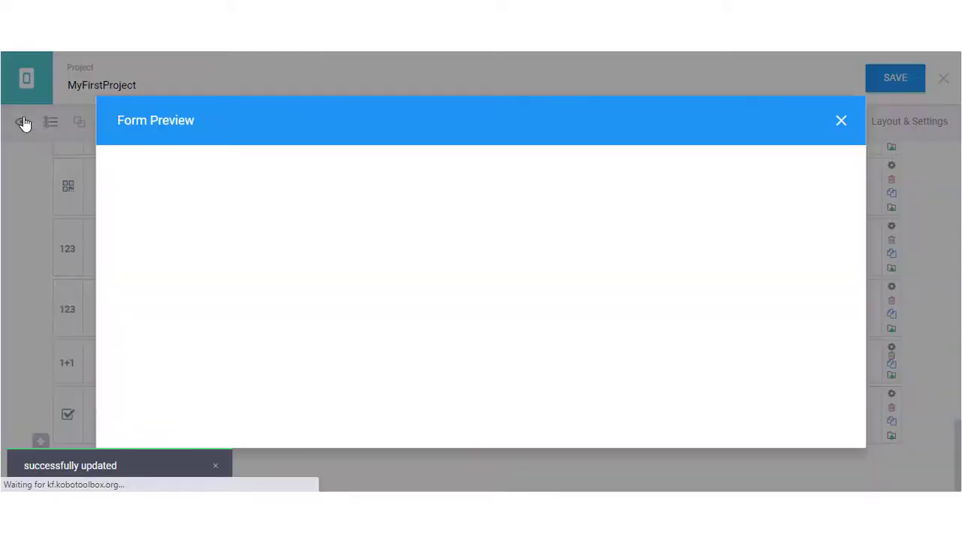
scroll(245, 241, down, 10)
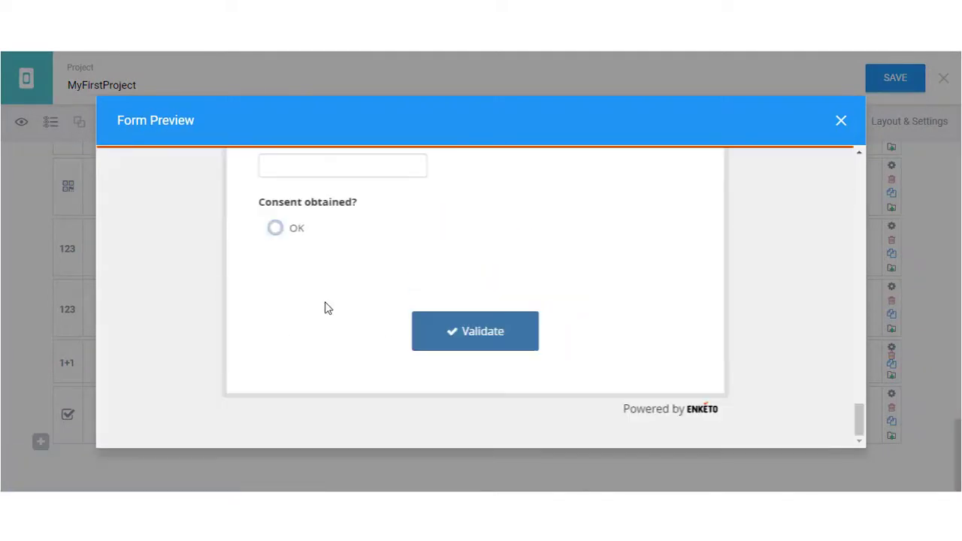
click(275, 230)
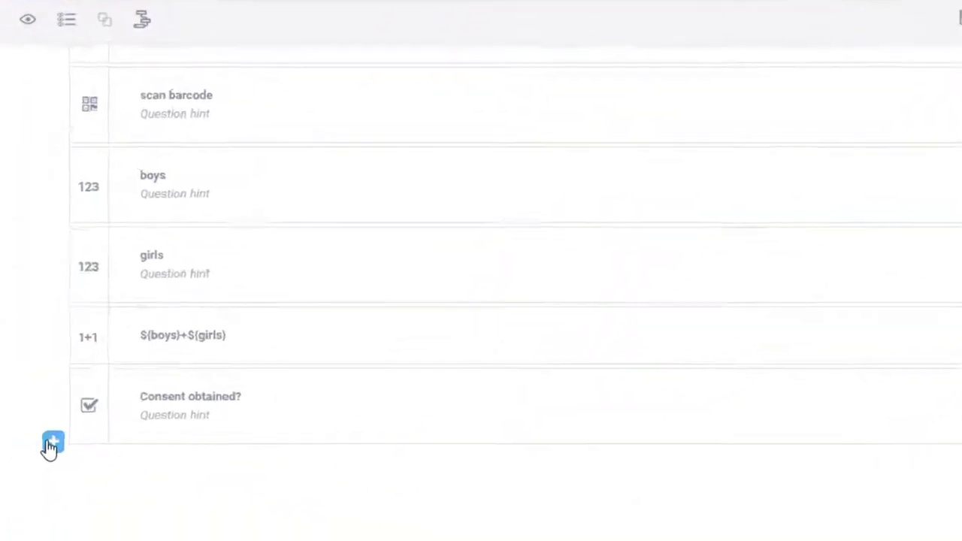
Add a Rating question titled "How deadly will you say are the following diseases in Douala?" at the end of the form
click(52, 443)
text(How deadly will you say are the following diseases in Douala?)
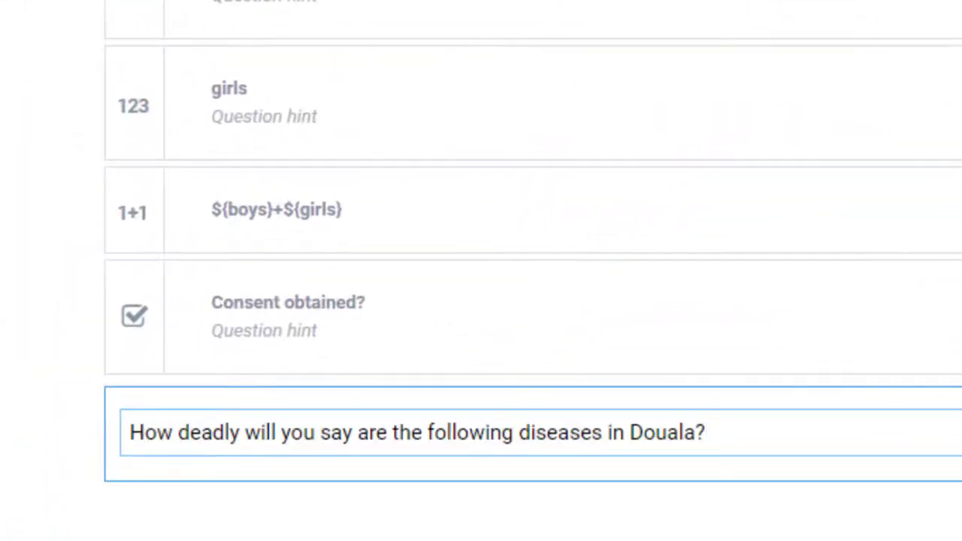
key(Return)
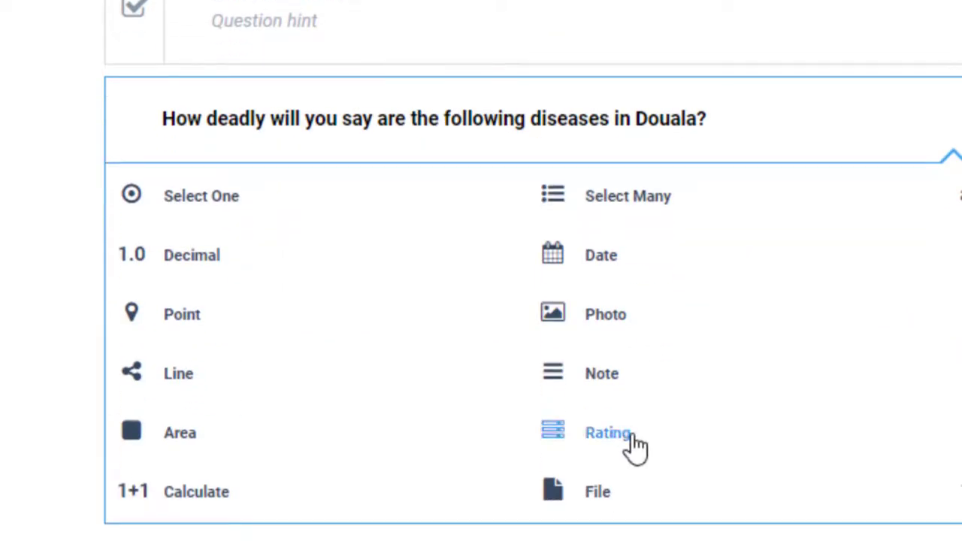
click(629, 447)
Enter HIV, Malaria, TB, COVID and Cholera as the rows of the Rating question
click(365, 338)
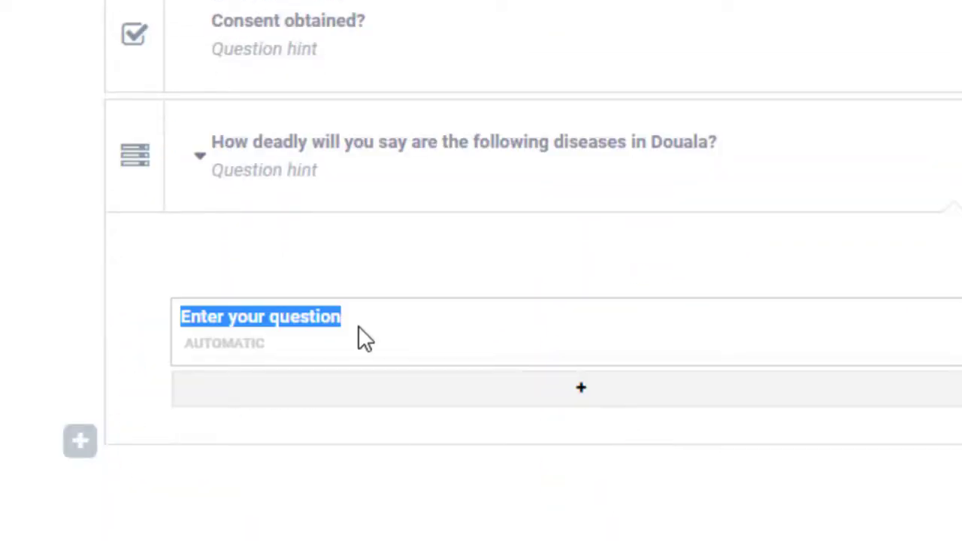
text(HIV)
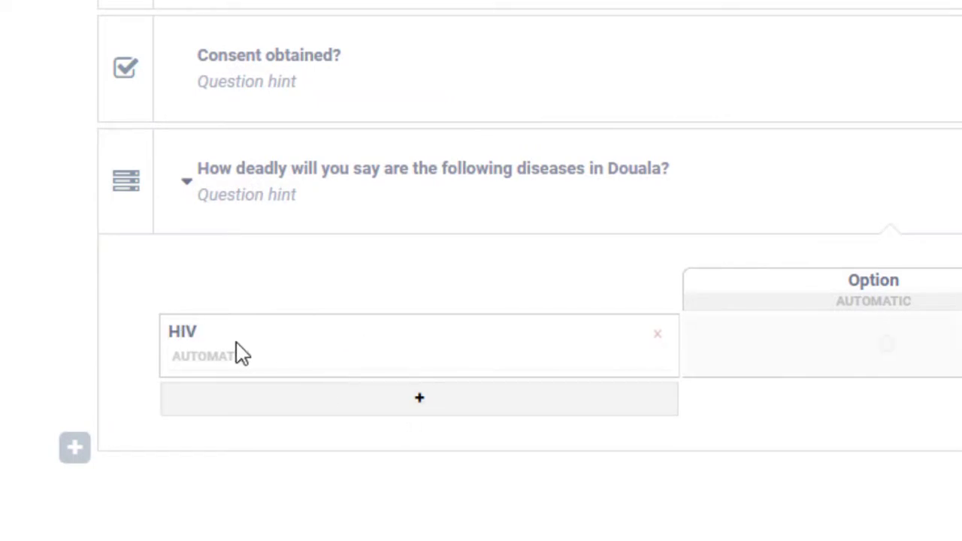
click(393, 406)
drag(322, 392, 143, 393)
text(Malaria)
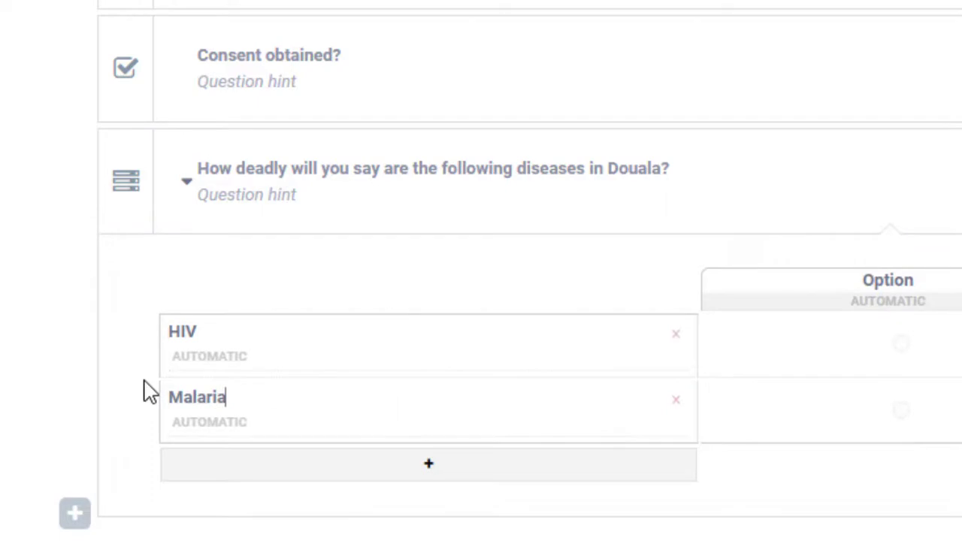
click(402, 474)
click(314, 480)
text(TB)
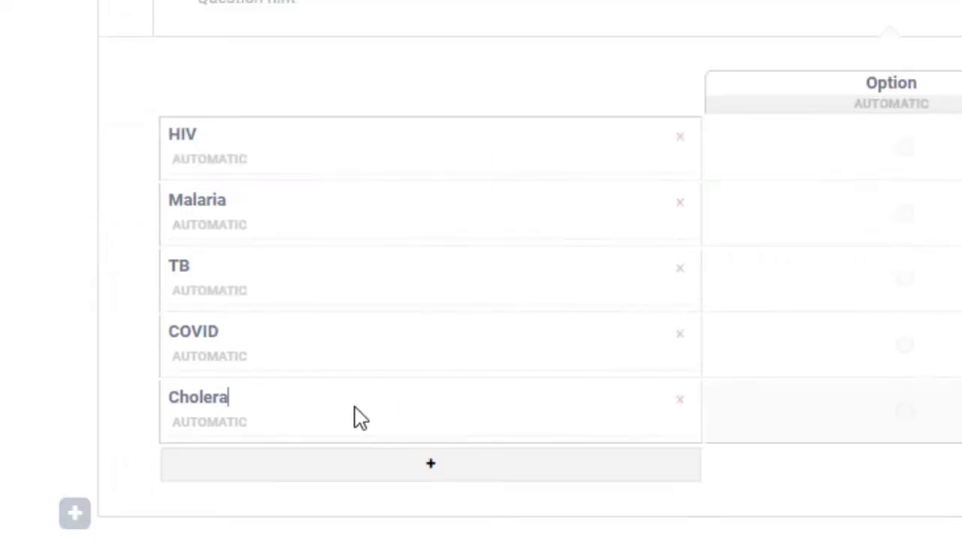
Set the first three rating options to "Extremely deadly", "Moderately deadly" and "Deadly"
key(Tab)
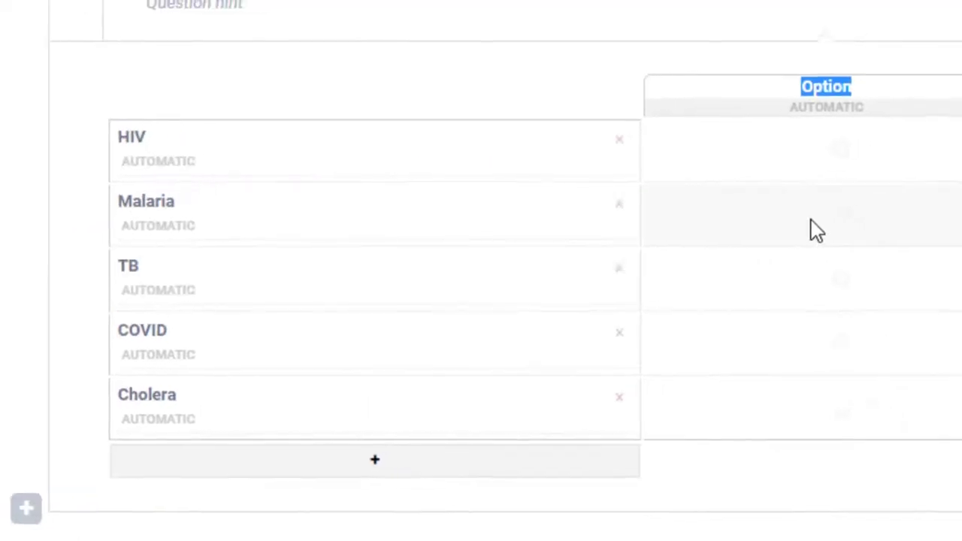
text(Extremely deadly)
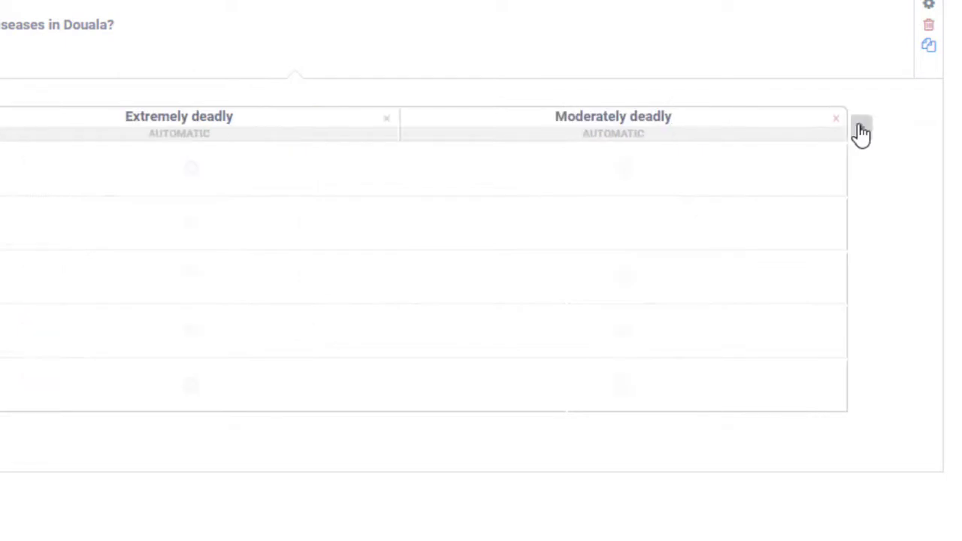
click(857, 130)
drag(743, 117, 797, 116)
text(Not)
text( de)
key(BackSpace)
key(BackSpace)
key(BackSpace)
key(BackSpace)
key(BackSpace)
key(BackSpace)
text(Deadly)
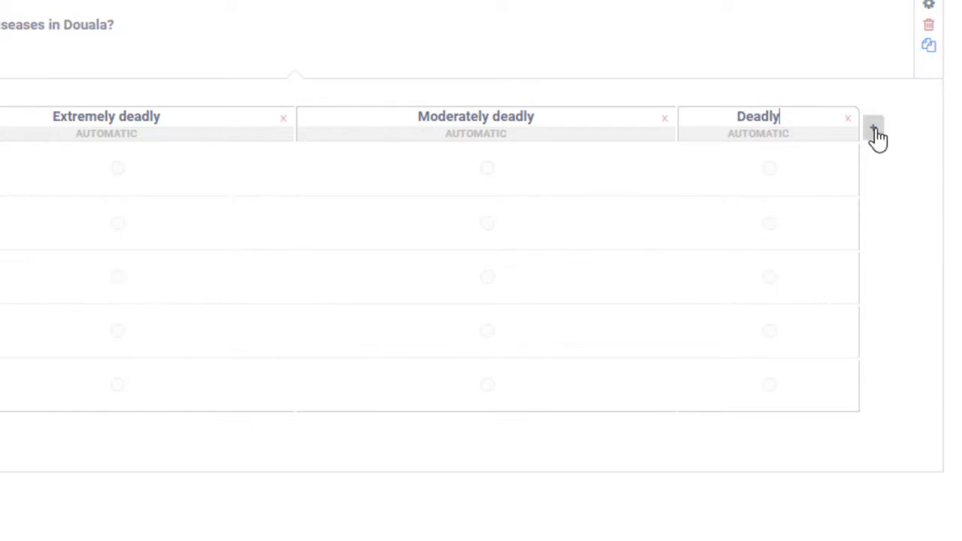
Add a fourth rating option labelled "Not Dealy" and save the form
click(876, 135)
double_click(803, 116)
text(Not Dealy)
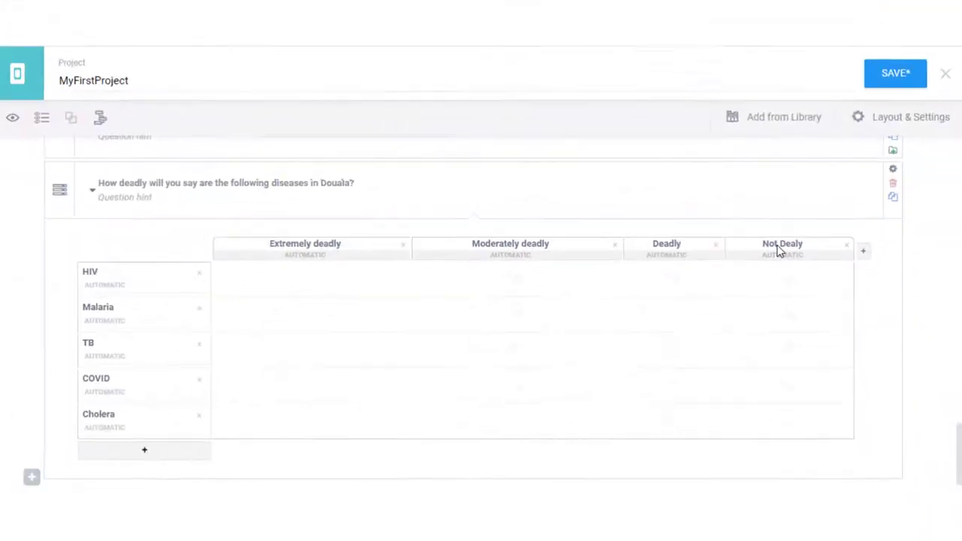
click(908, 76)
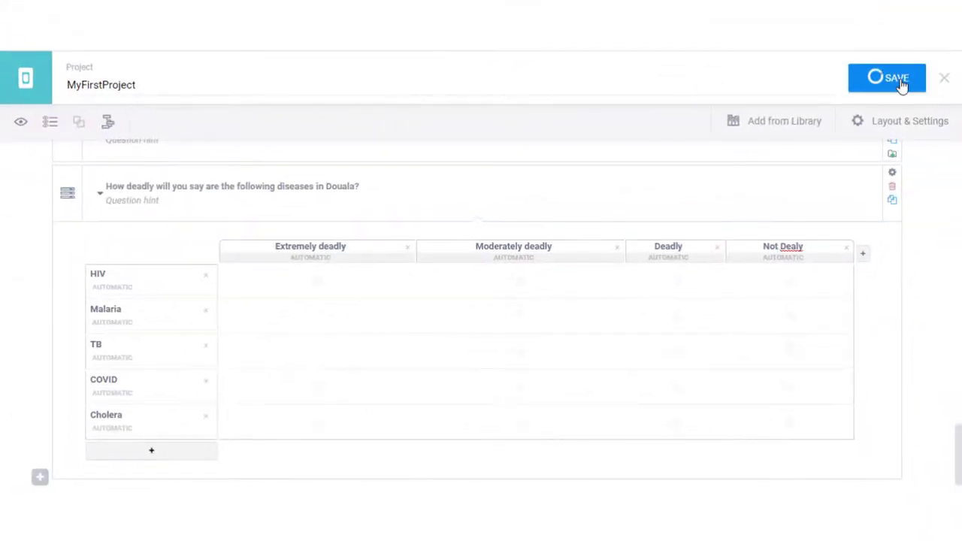
Preview the form and test the Rating question, rating HIV and Malaria "Extremely deadly" and TB "Moderately deadly"
click(22, 123)
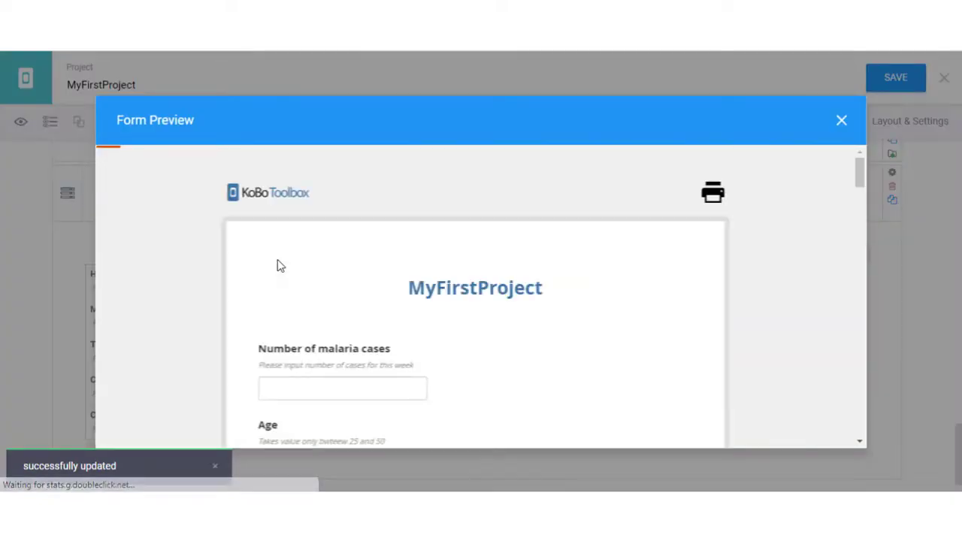
scroll(446, 292, down, 10)
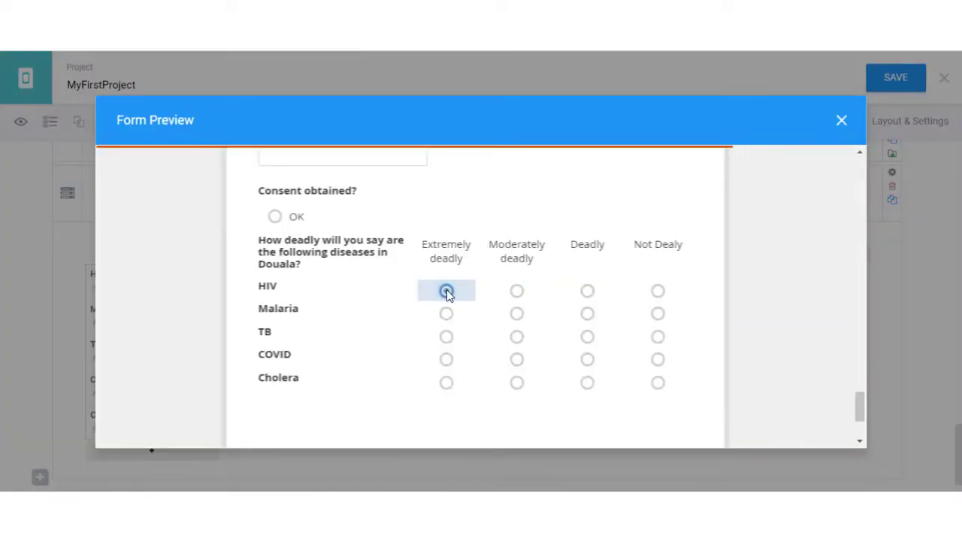
click(447, 293)
click(448, 315)
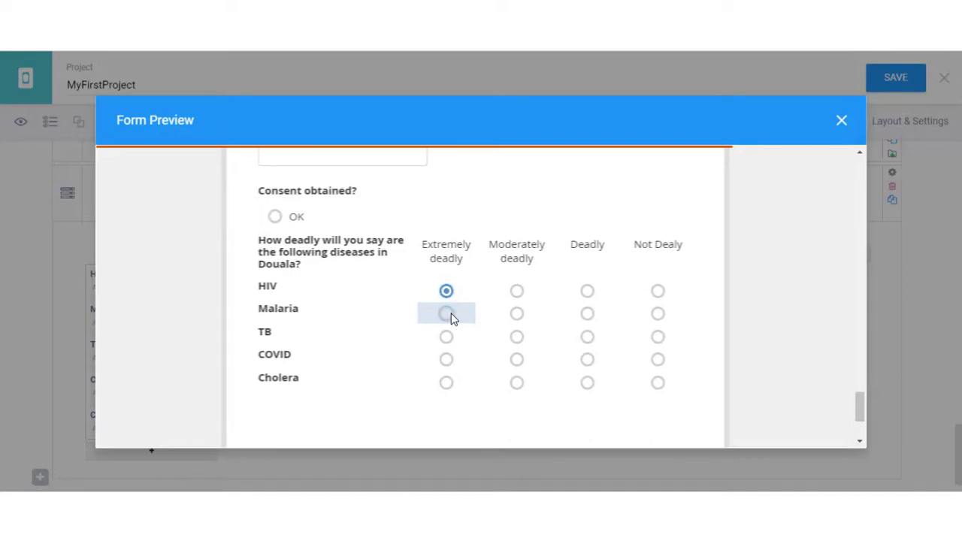
click(519, 340)
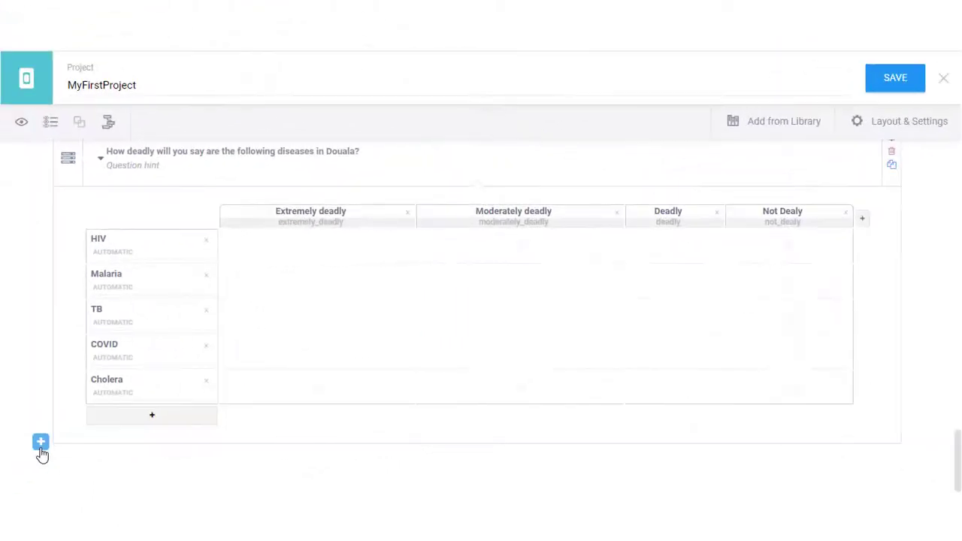
Add a Ranking question titled "Please rank in descending order which of the following diseases kills the most in Douala" at the form's end
click(39, 440)
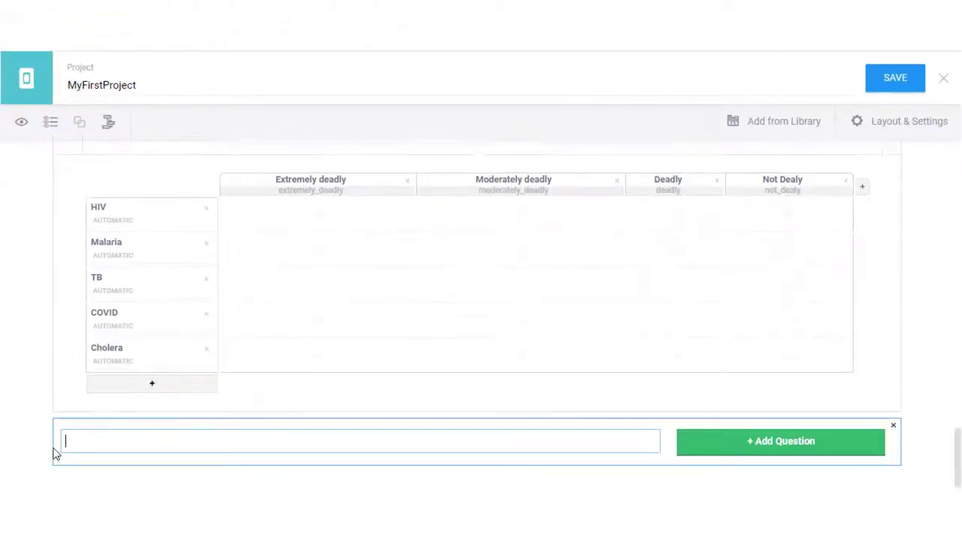
text(Please rank in descending order which of the following diseases kills the most in Douala)
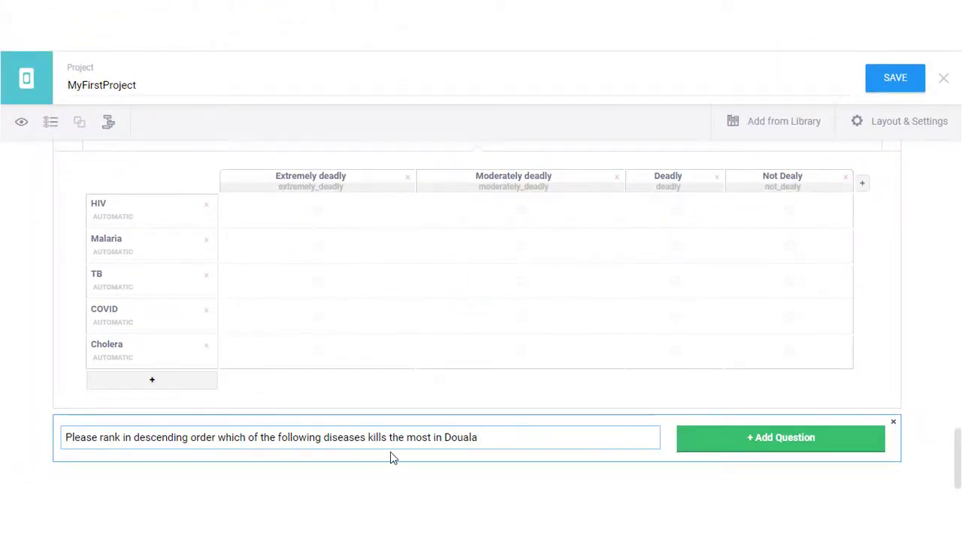
click(700, 447)
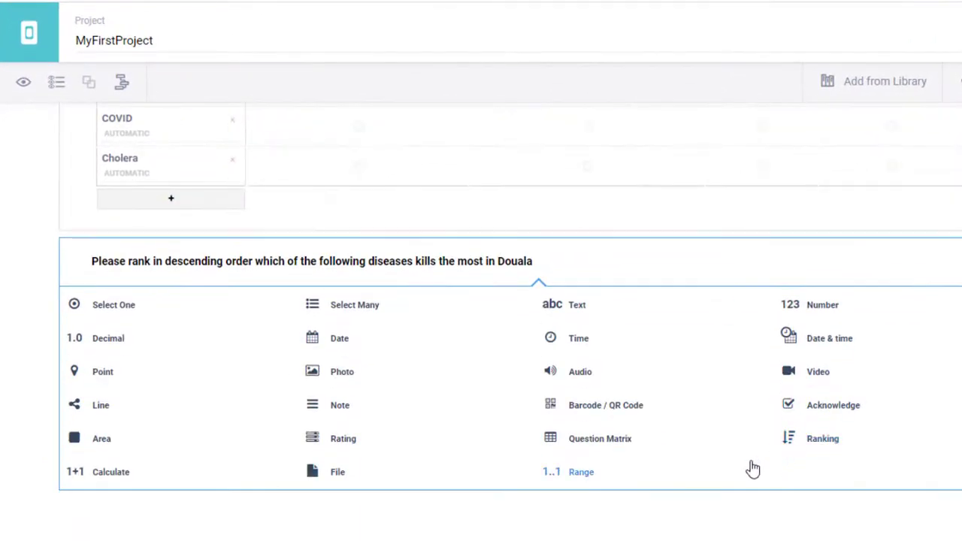
click(810, 446)
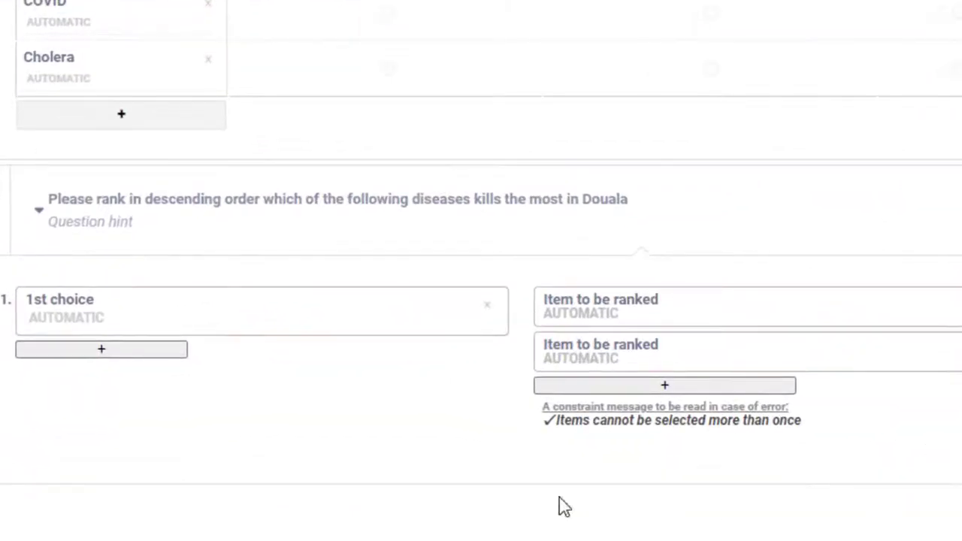
Enter Malaria, COVID and HIV as the items to rank and add a 2nd and 3rd choice to the Ranking question
click(669, 312)
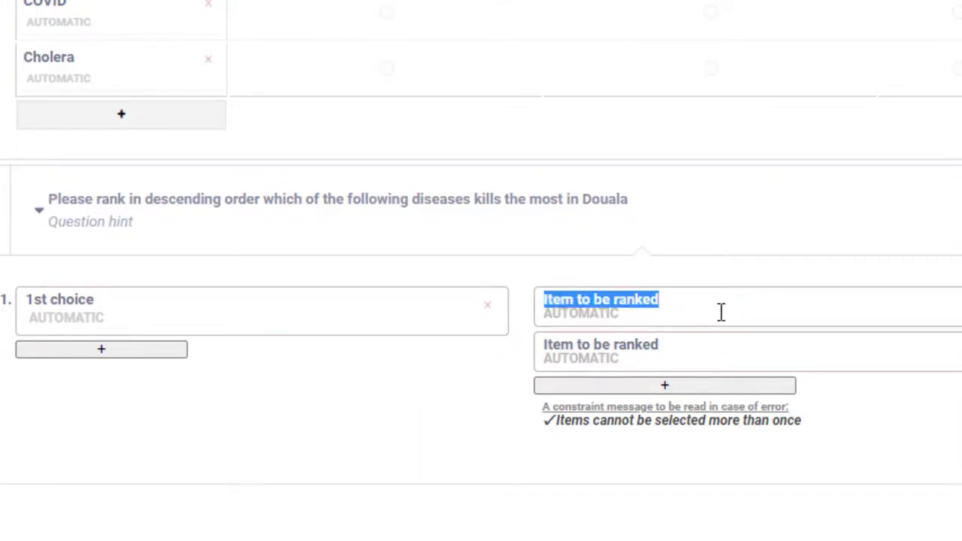
text(Mala)
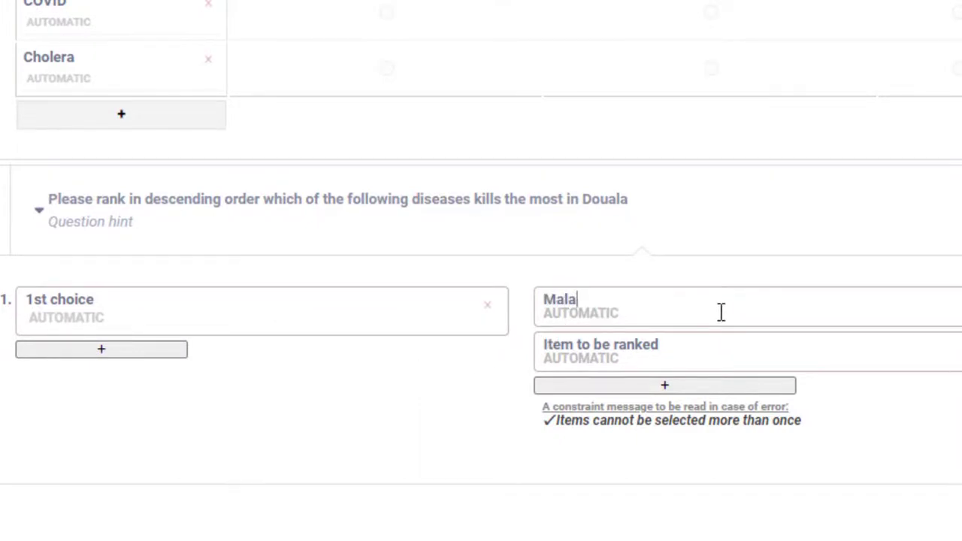
text(ria)
click(678, 344)
text(COVID)
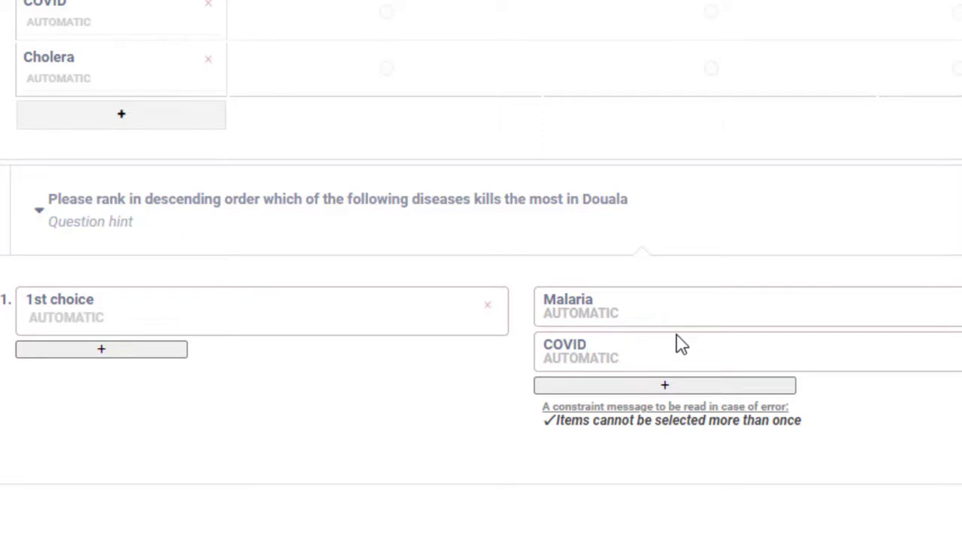
click(664, 385)
text(HIV)
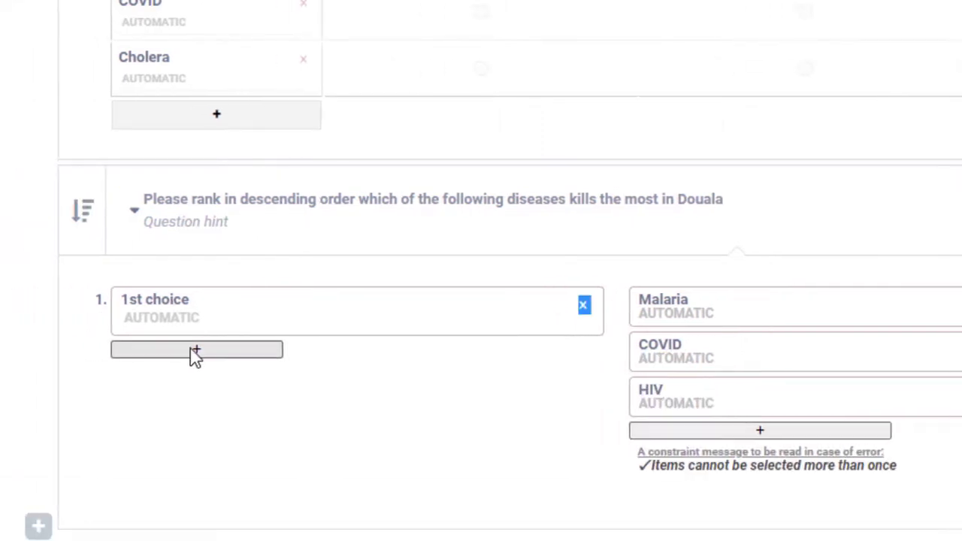
click(98, 350)
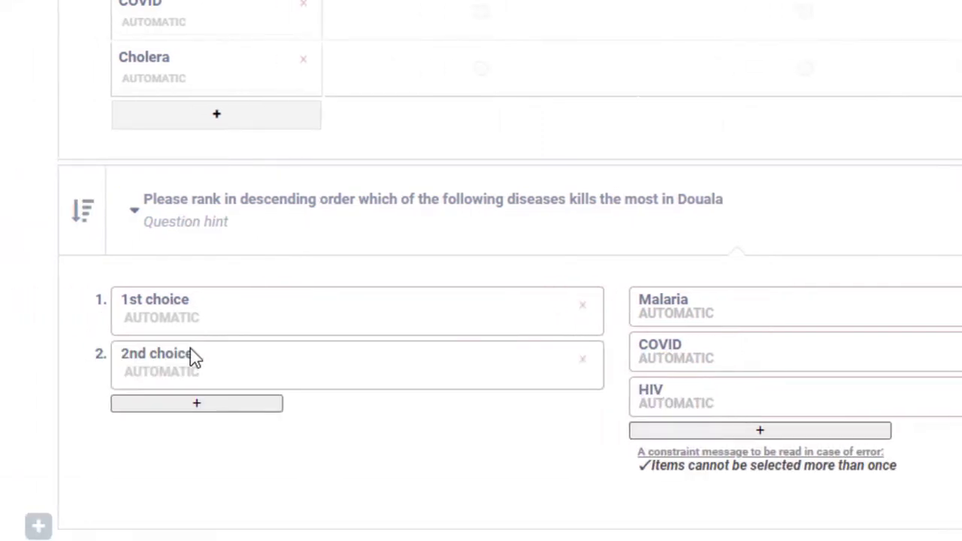
click(196, 406)
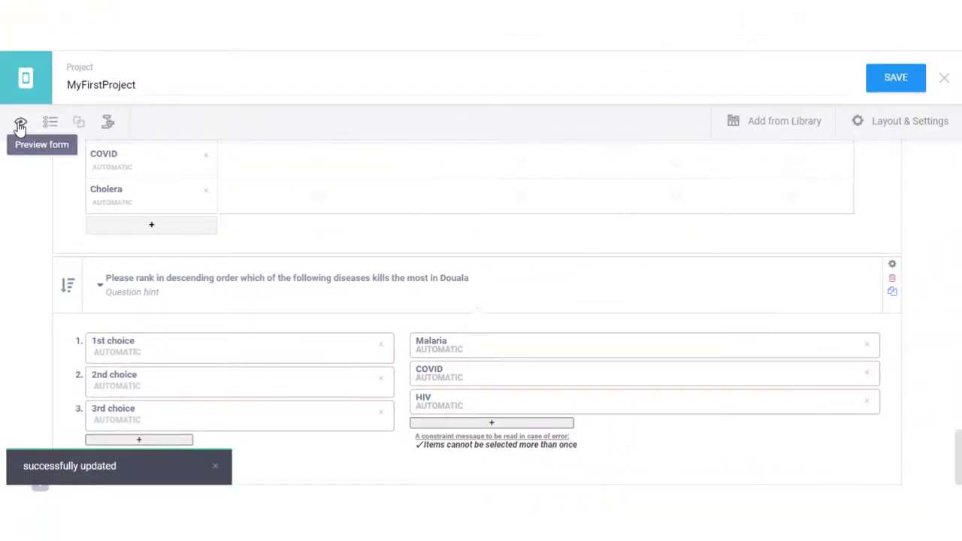
Preview the form and test the Ranking question by picking Malaria as both the 1st and 2nd choice
click(21, 124)
scroll(511, 249, down, 10)
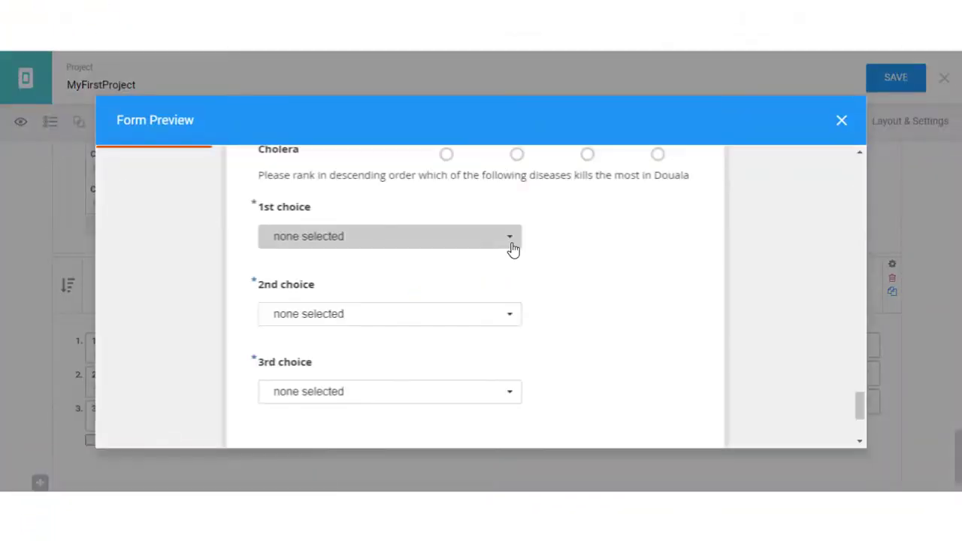
click(509, 242)
click(309, 277)
click(490, 319)
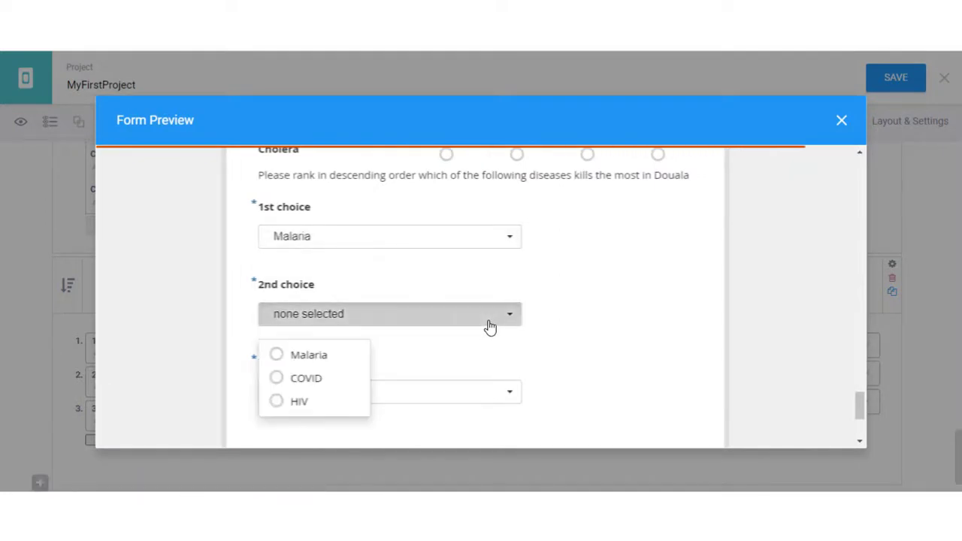
click(276, 356)
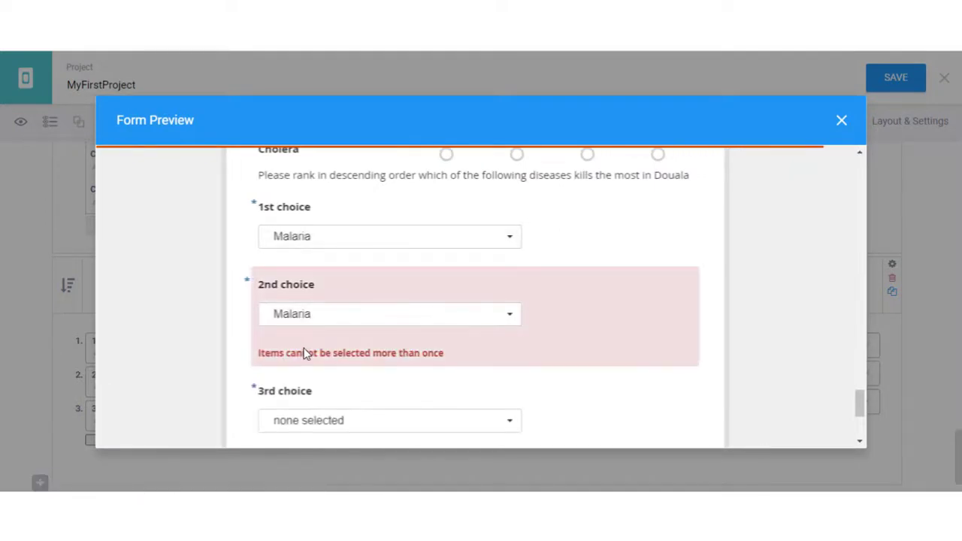
Change the previewed 2nd choice to COVID and select an answer for the 3rd choice
click(512, 323)
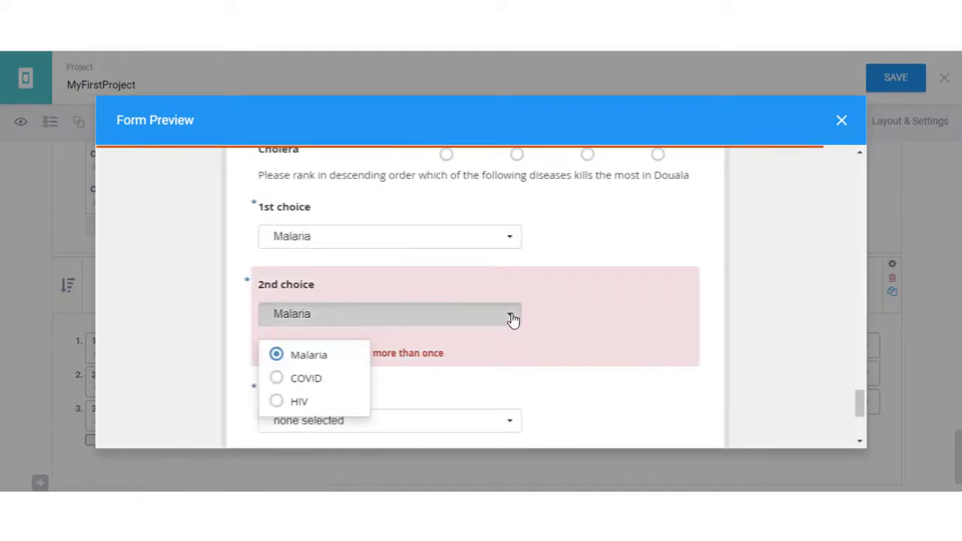
click(317, 384)
click(460, 396)
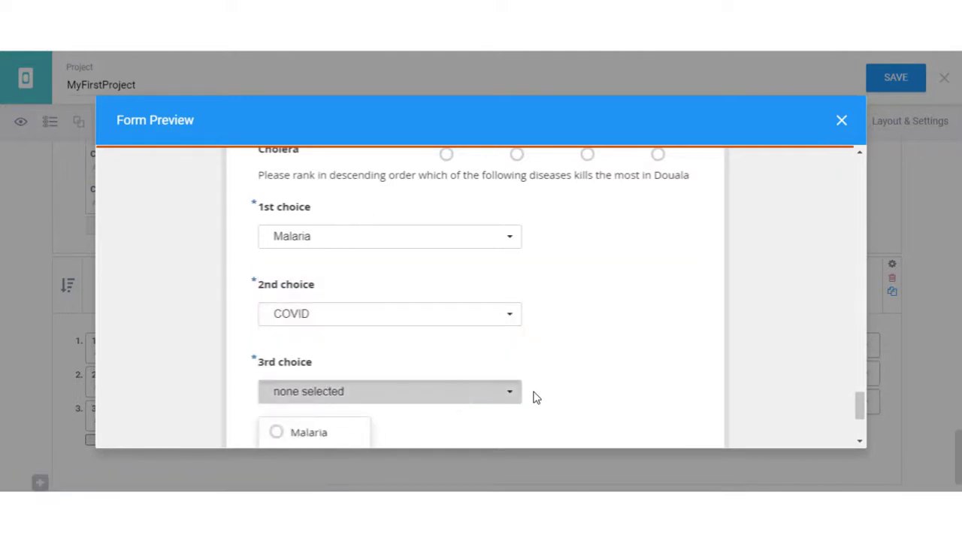
scroll(533, 397, down, 1)
scroll(535, 397, down, 1)
click(277, 338)
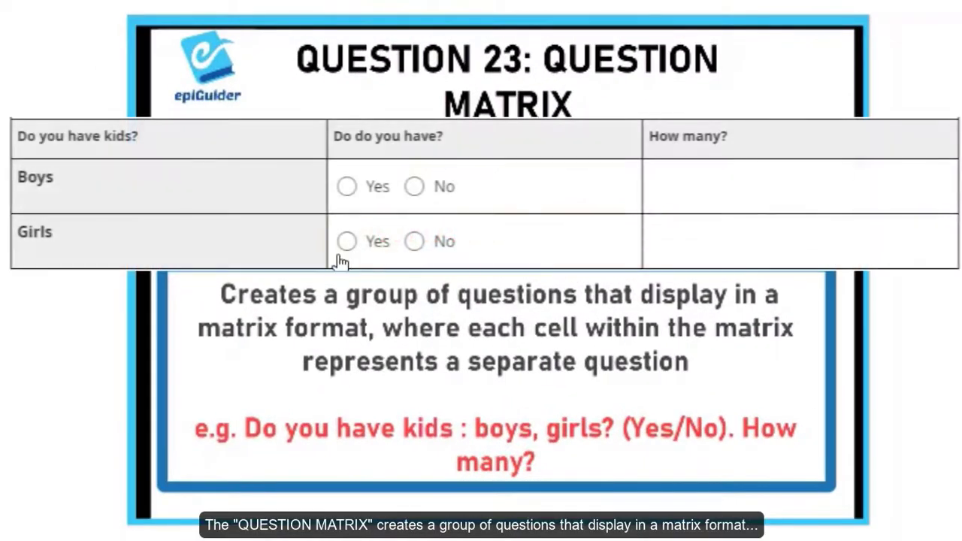
Try out the sample kids matrix by answering Yes and 2 for Boys and No for Girls
click(351, 191)
click(718, 196)
click(945, 178)
click(945, 178)
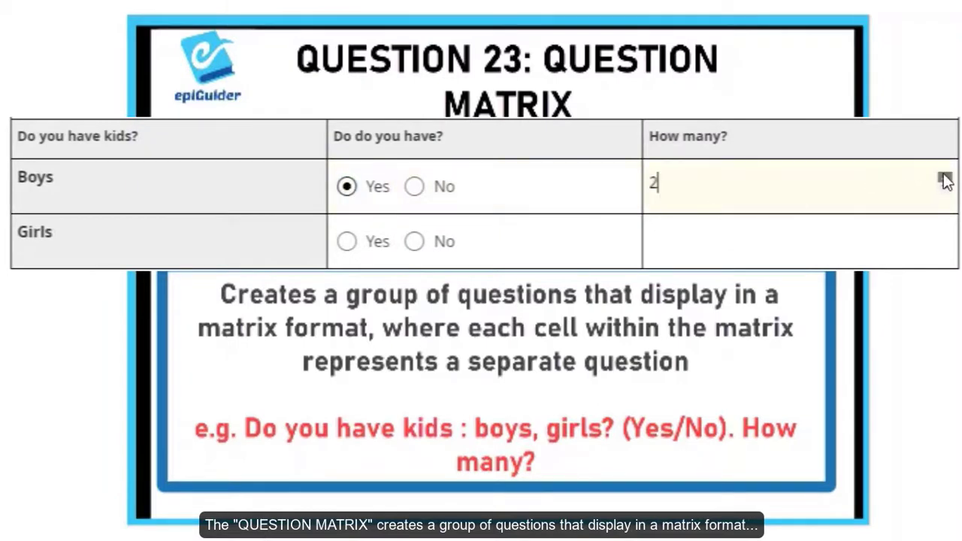
click(418, 246)
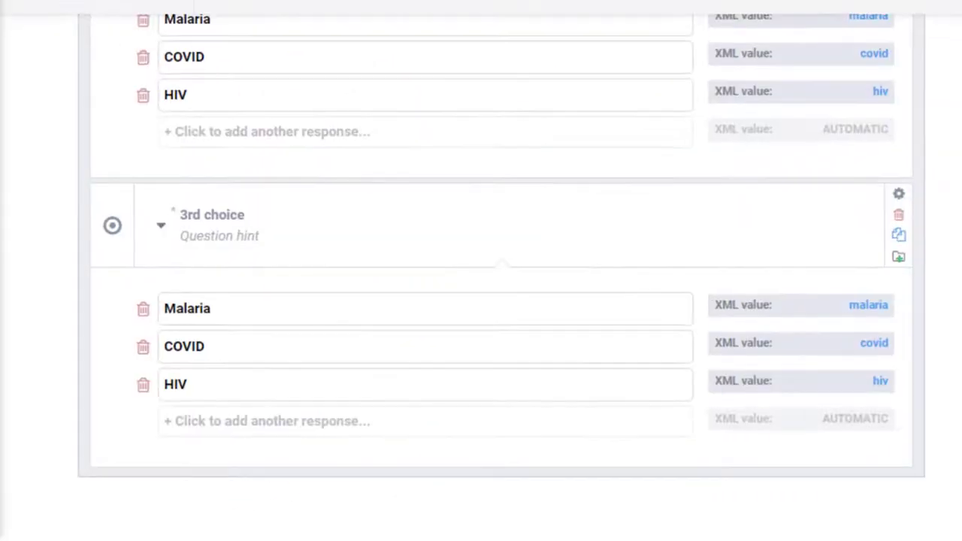
Add a Question Matrix titled "Do you have kids?" at the end of the form
scroll(161, 409, down, 1)
click(60, 468)
text(Do you have kids)
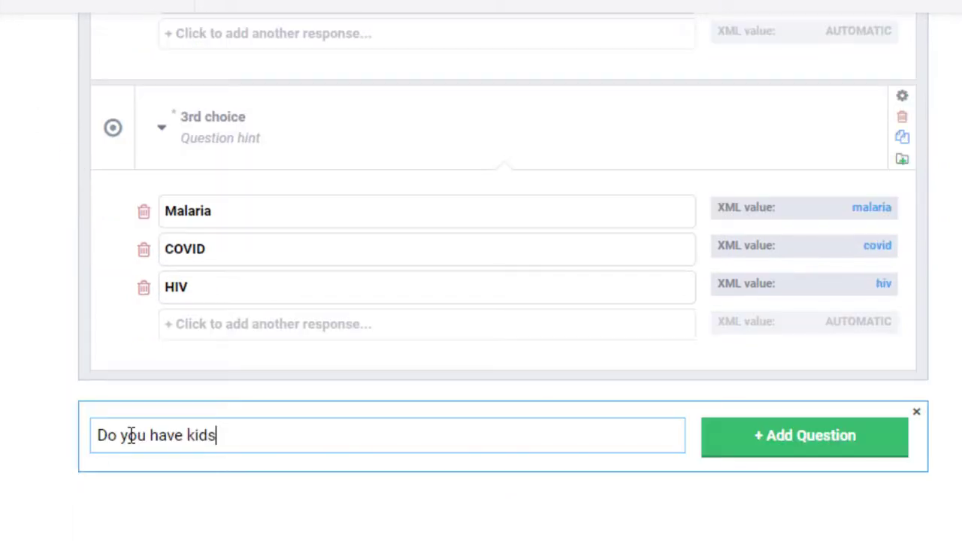
click(754, 449)
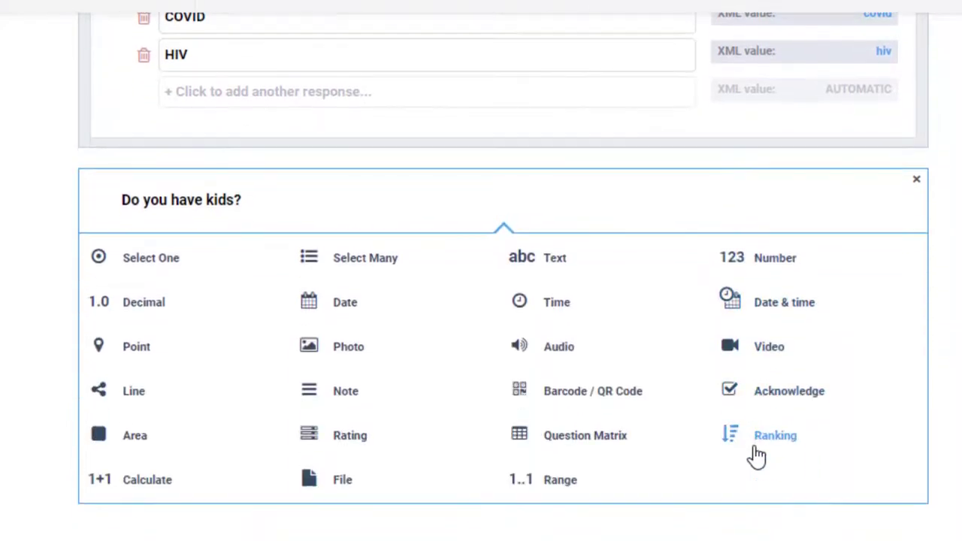
click(573, 444)
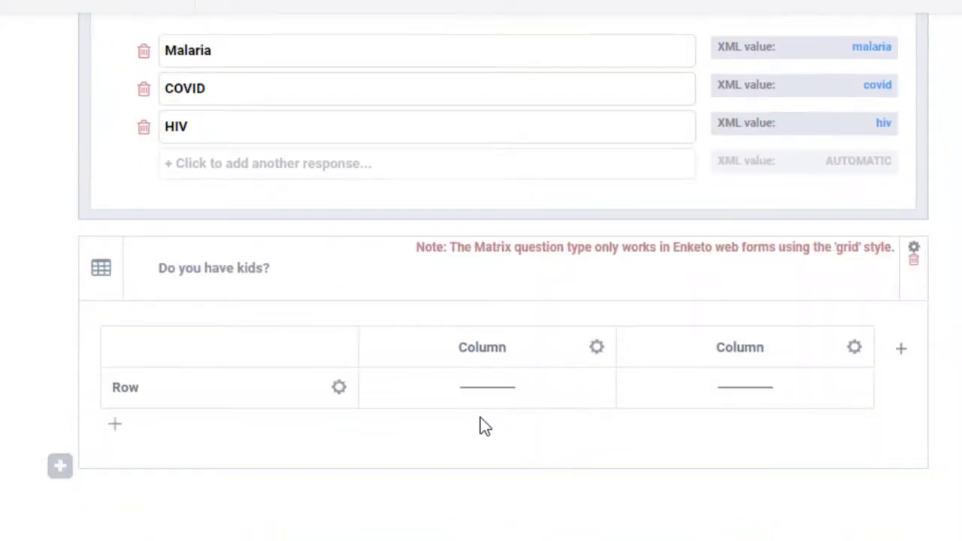
Set the matrix's first column to Select One, labelled "Do you have?", with the data column suffix "doyouhave"
click(598, 352)
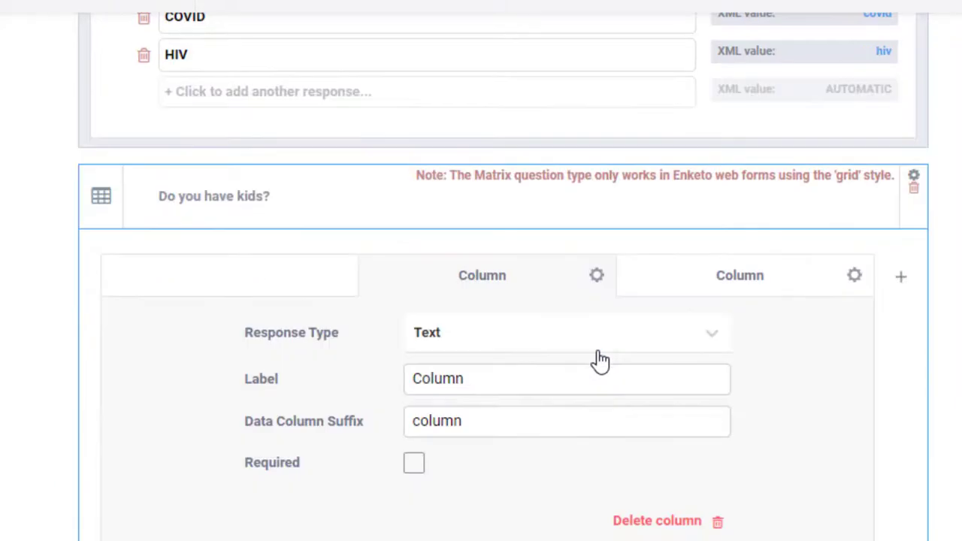
click(709, 346)
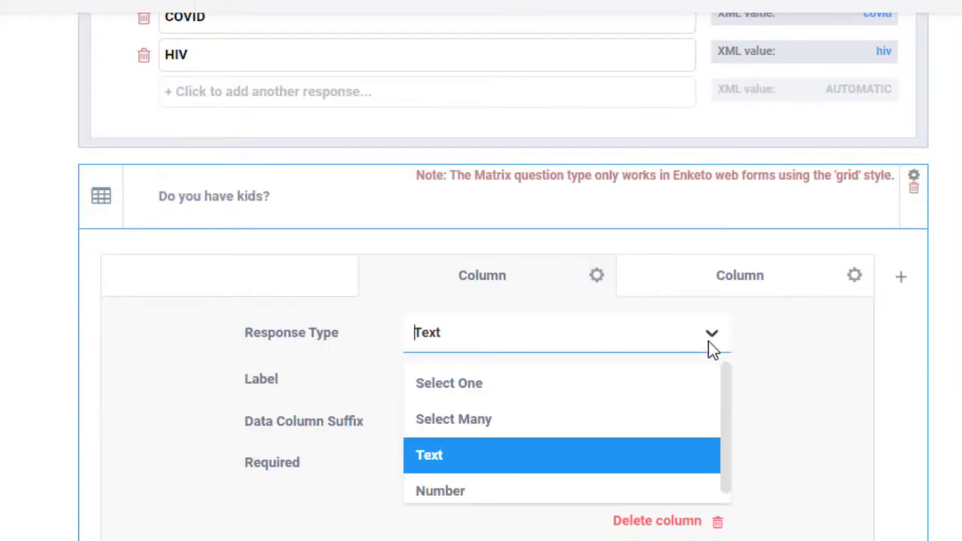
click(481, 387)
text(D)
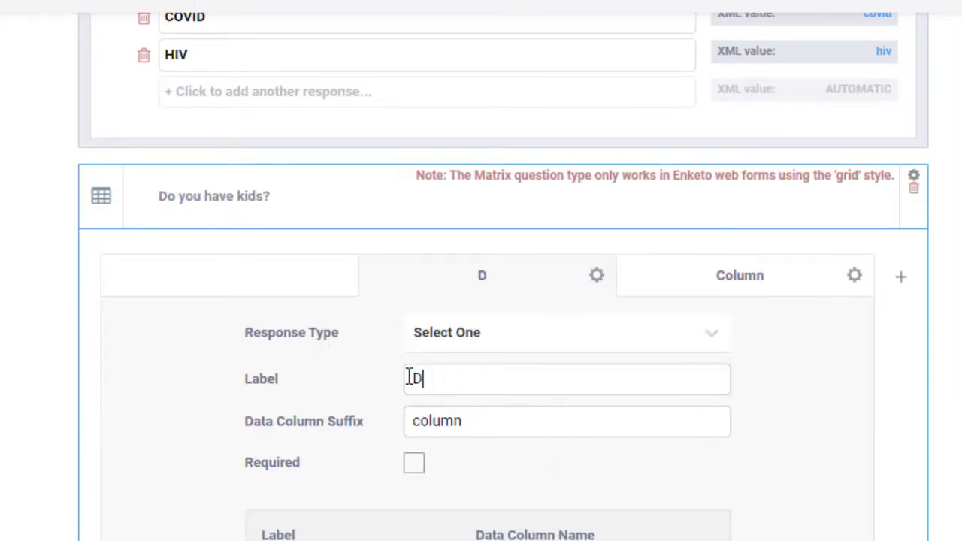
text(o you ha)
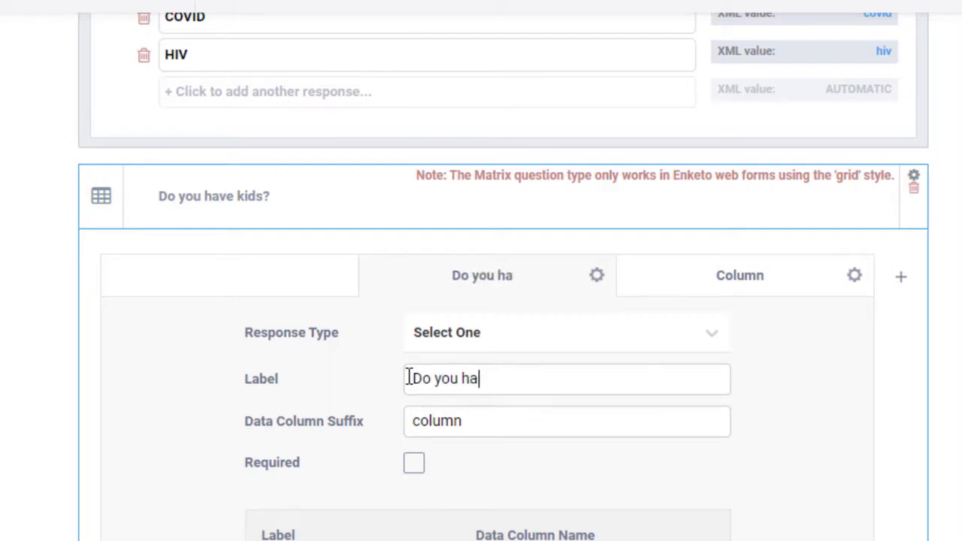
text(ve?)
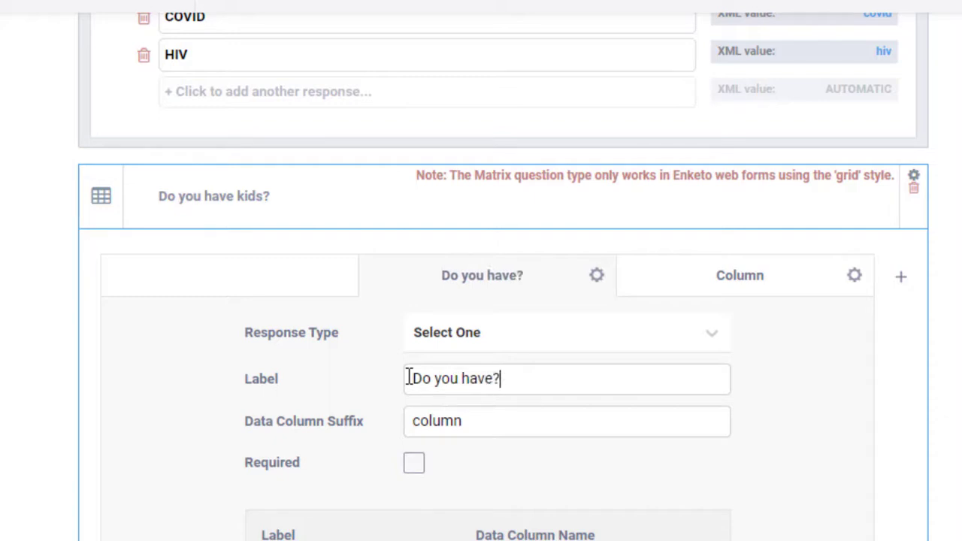
click(467, 422)
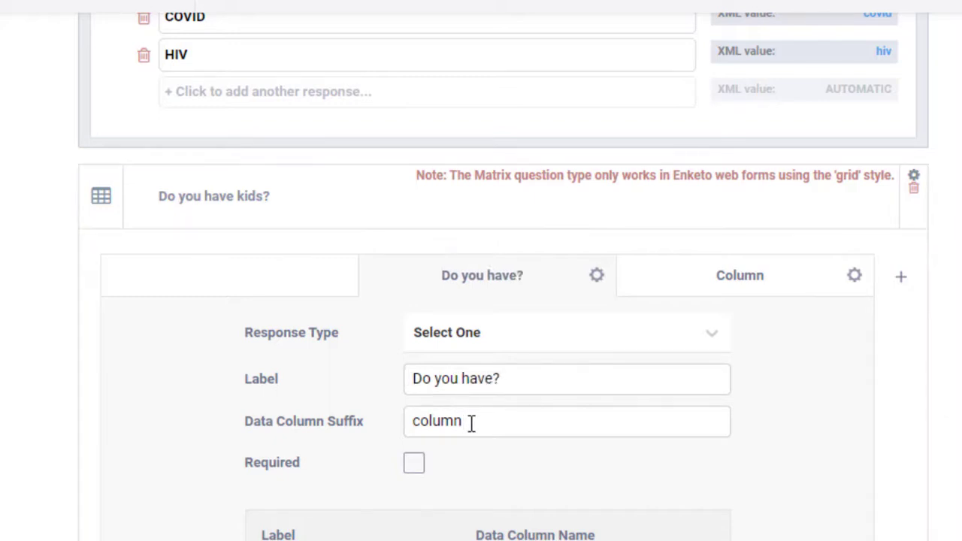
drag(471, 423, 416, 426)
text(doyouhave)
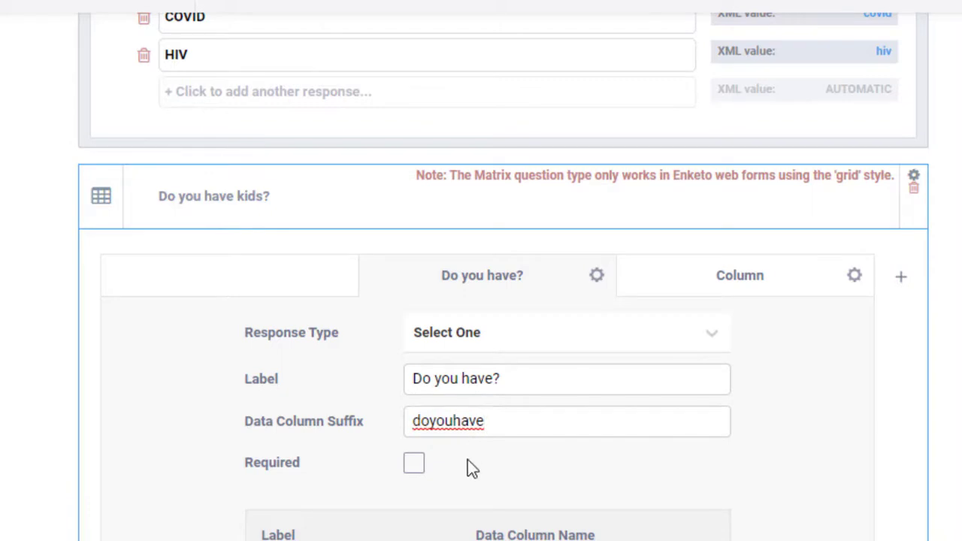
Label the two response options of the "Do you have?" column Yes and No
scroll(468, 460, down, 3)
drag(331, 367, 267, 371)
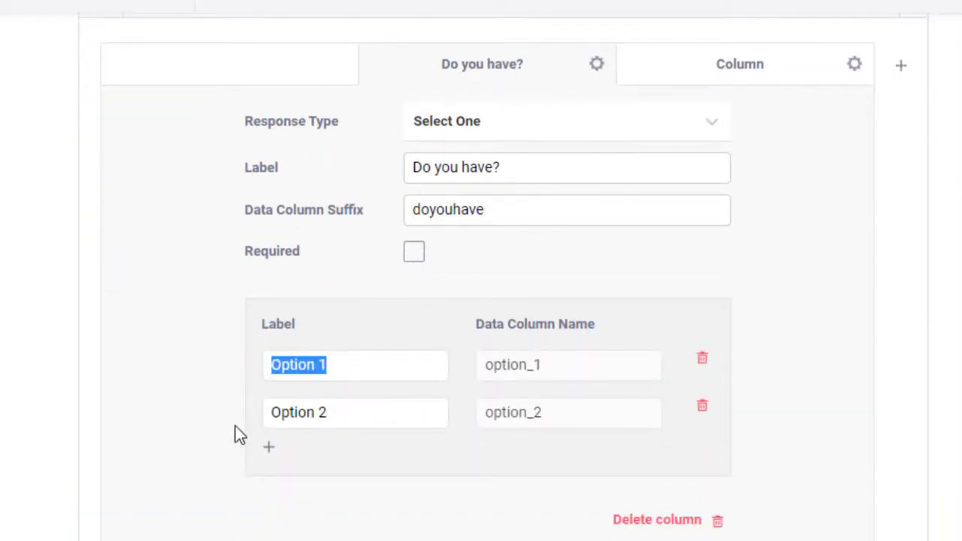
text(Yes)
drag(353, 412, 247, 409)
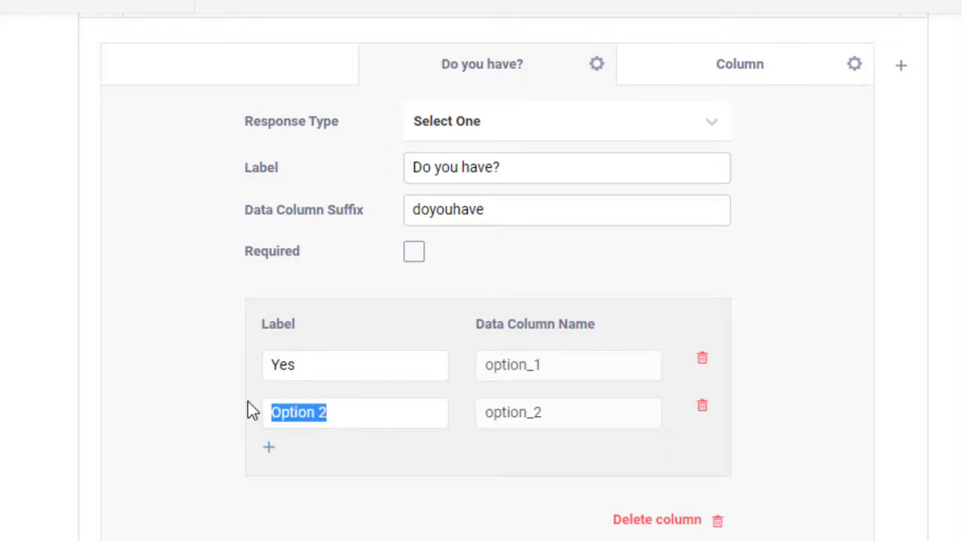
text(No)
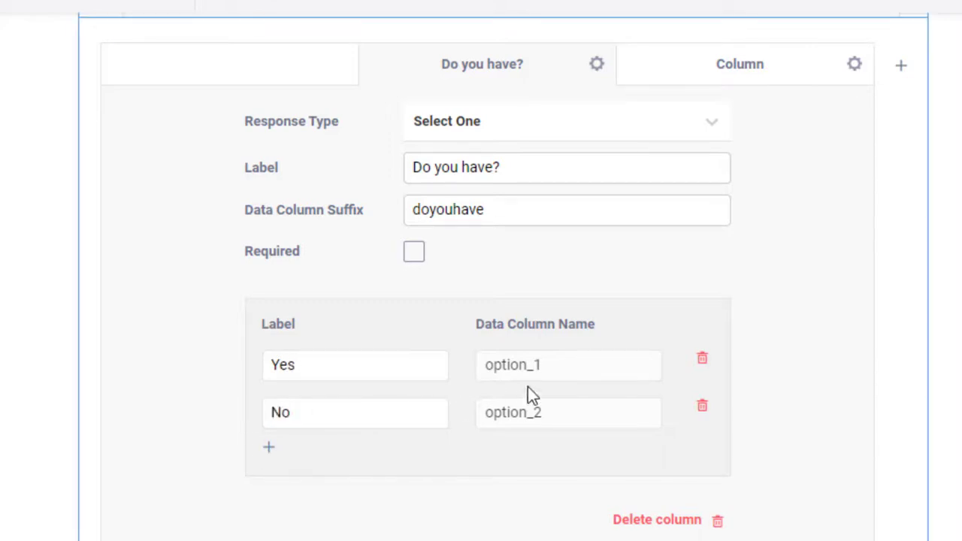
Set the data column names of the Yes and No options to "yes" and "no"
drag(552, 367, 473, 365)
text(yes)
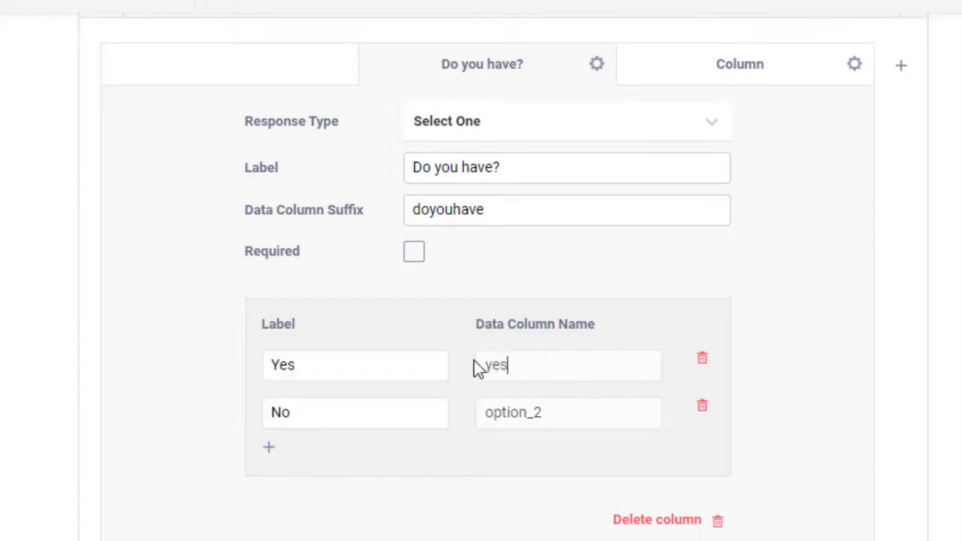
drag(551, 412, 465, 411)
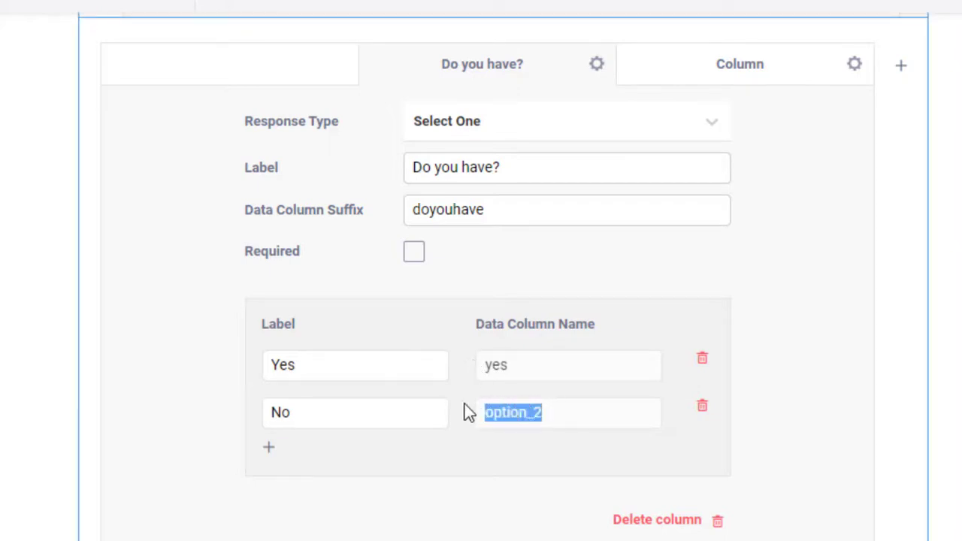
text(no)
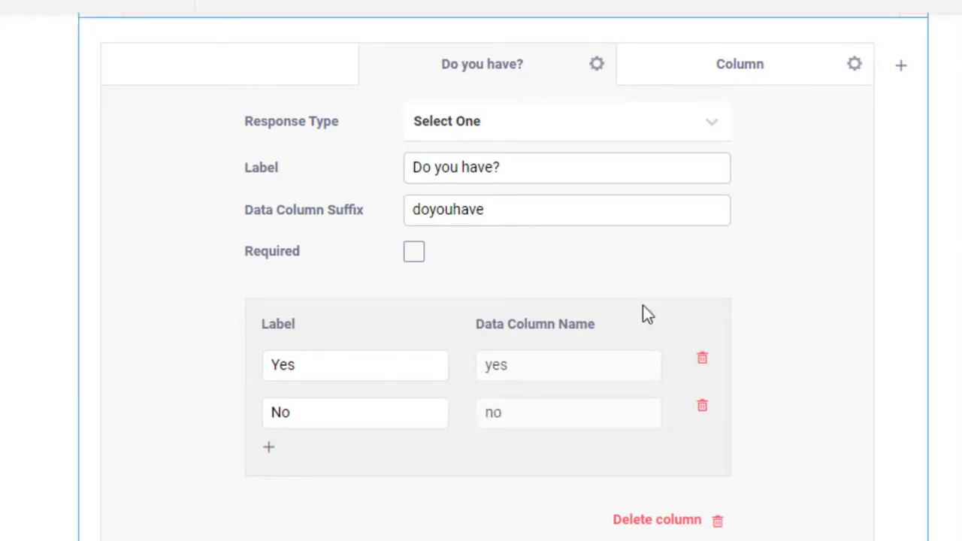
Set the matrix's second column to Number, labelled "How many?", with the data column suffix "howmany"
click(854, 66)
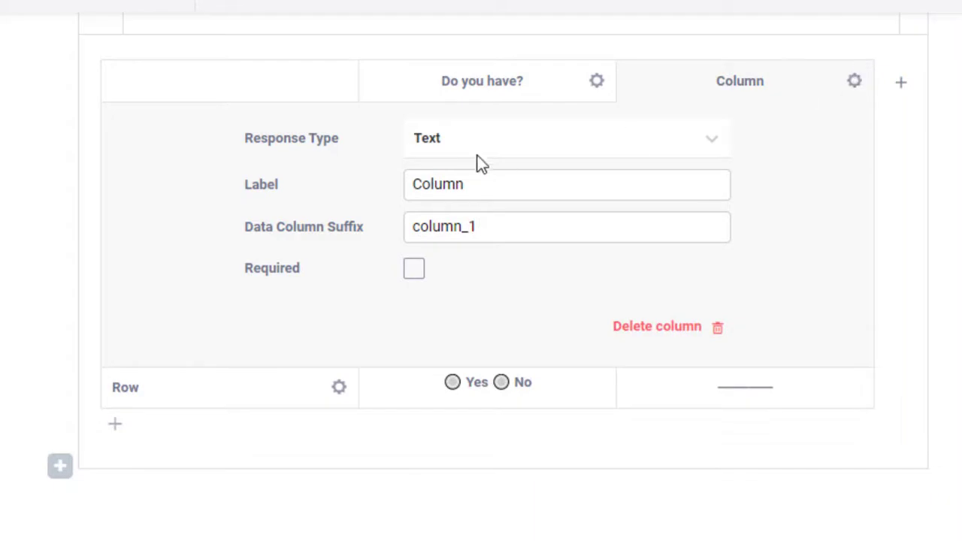
click(699, 146)
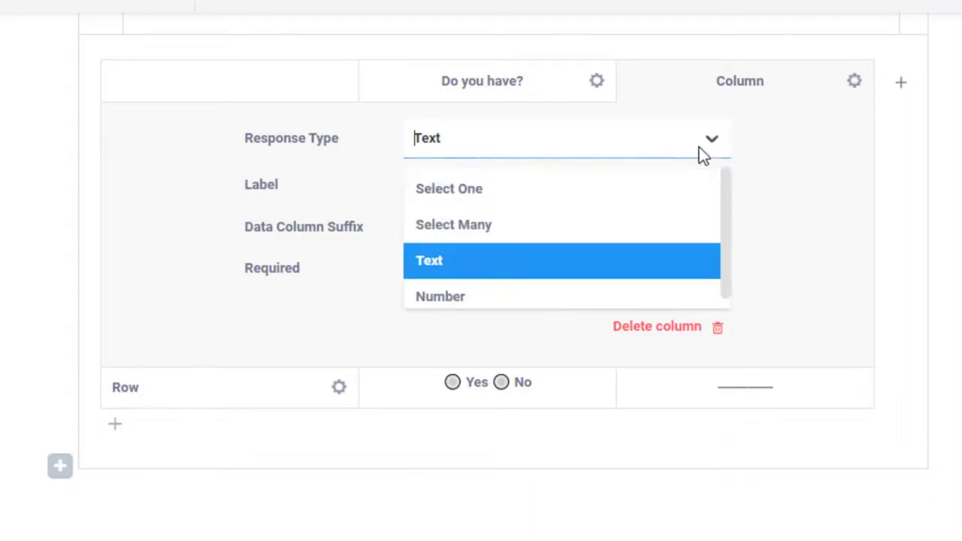
click(463, 303)
drag(485, 185, 400, 185)
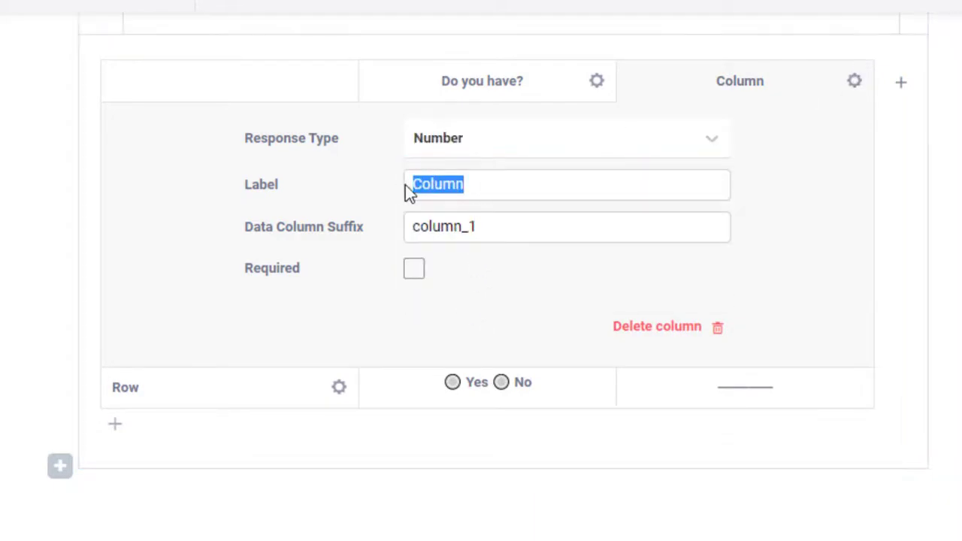
text(How man)
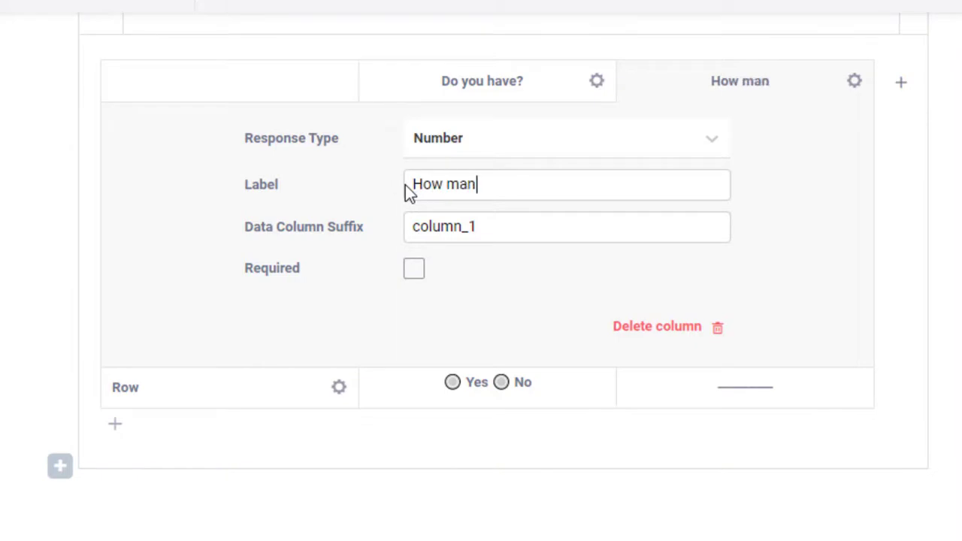
text(y?)
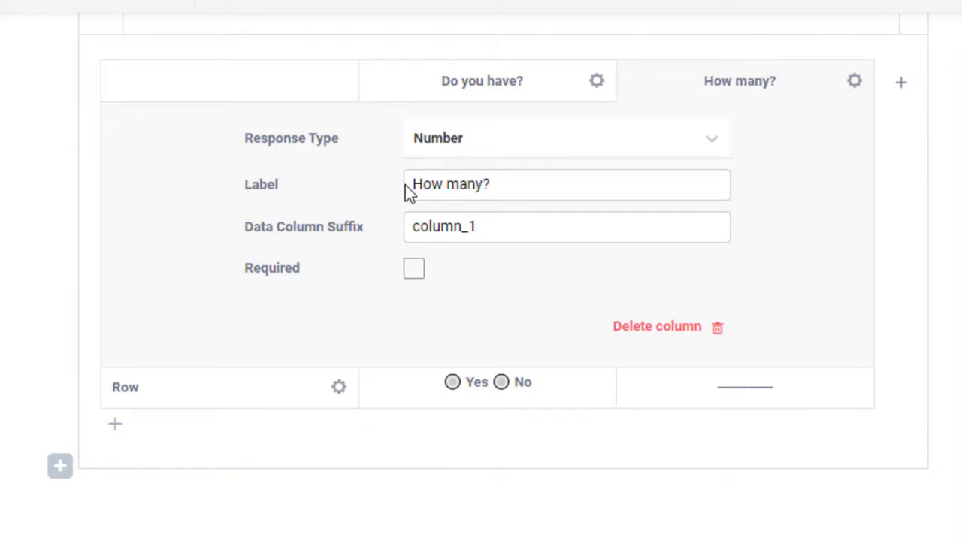
drag(508, 226, 382, 227)
text(h)
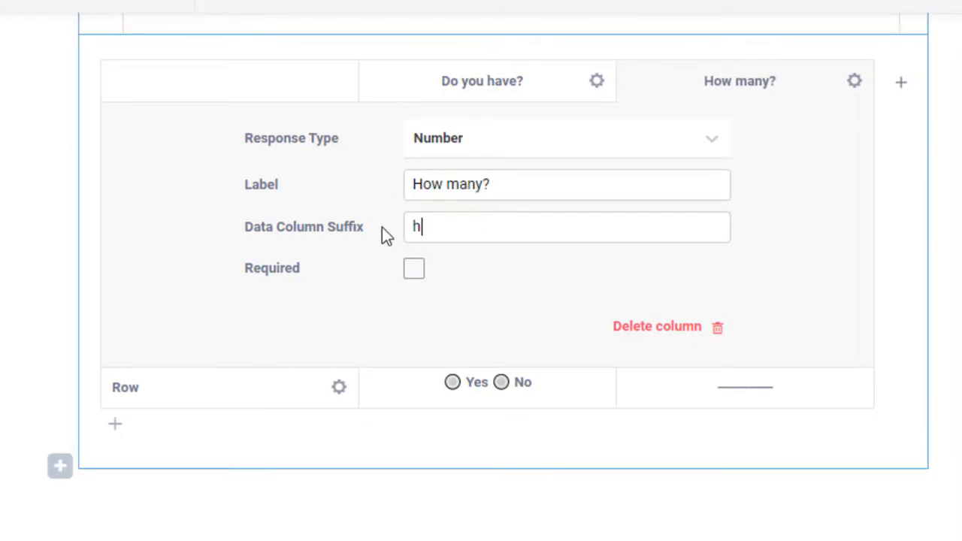
text(owmany)
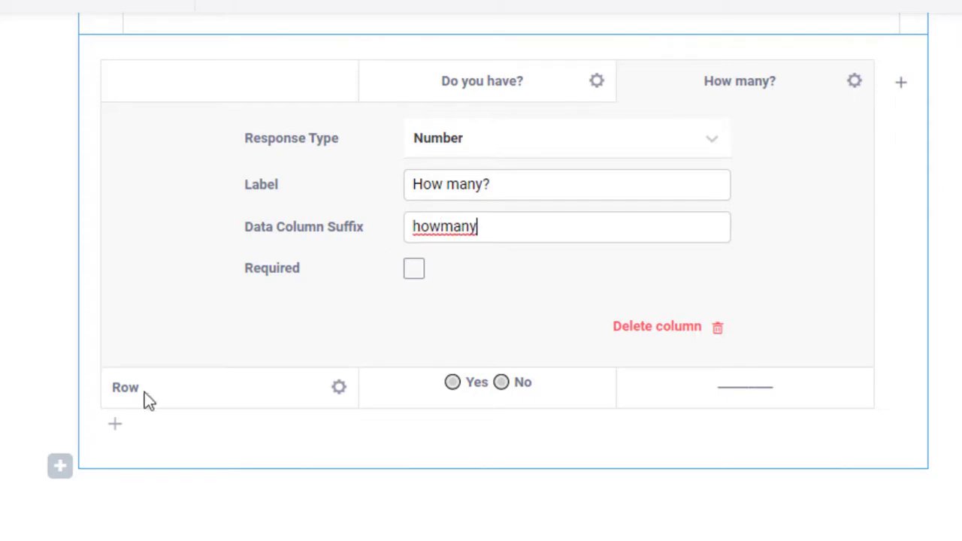
Label the matrix's first row "Boys" and set its data column prefix to "boys"
click(339, 387)
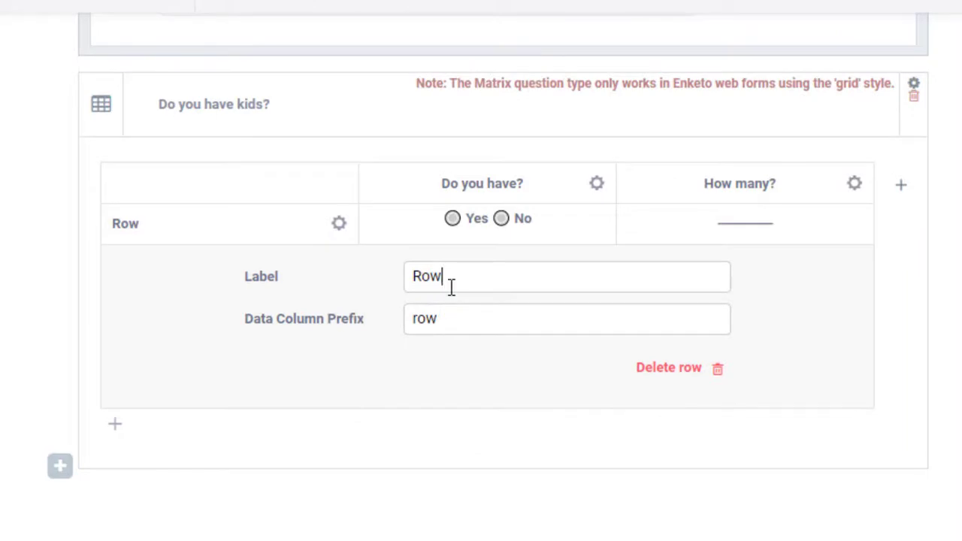
drag(445, 276, 404, 278)
text(Boys)
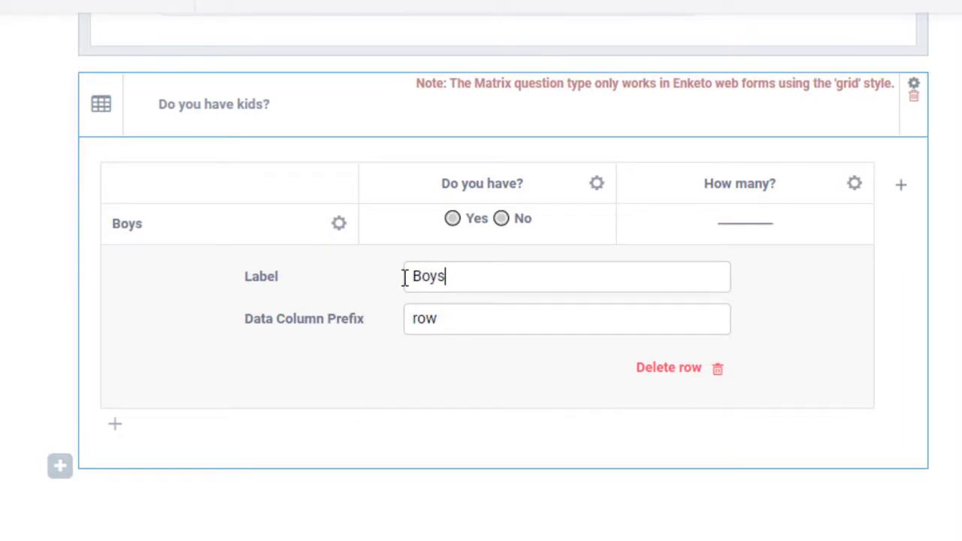
drag(449, 319, 397, 319)
text(boys)
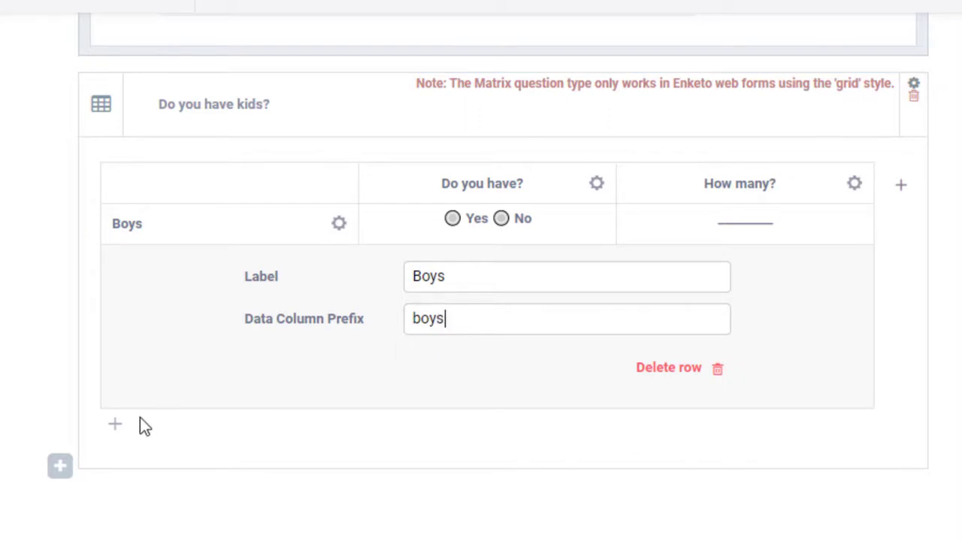
Add a second matrix row labelled "Girls" with the data column prefix "girls"
click(117, 429)
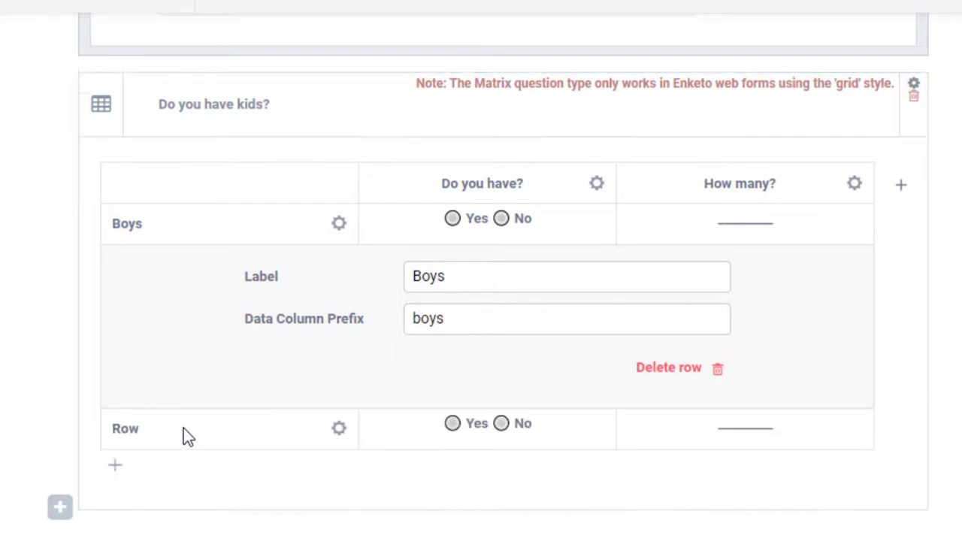
scroll(430, 436, down, 1)
click(339, 388)
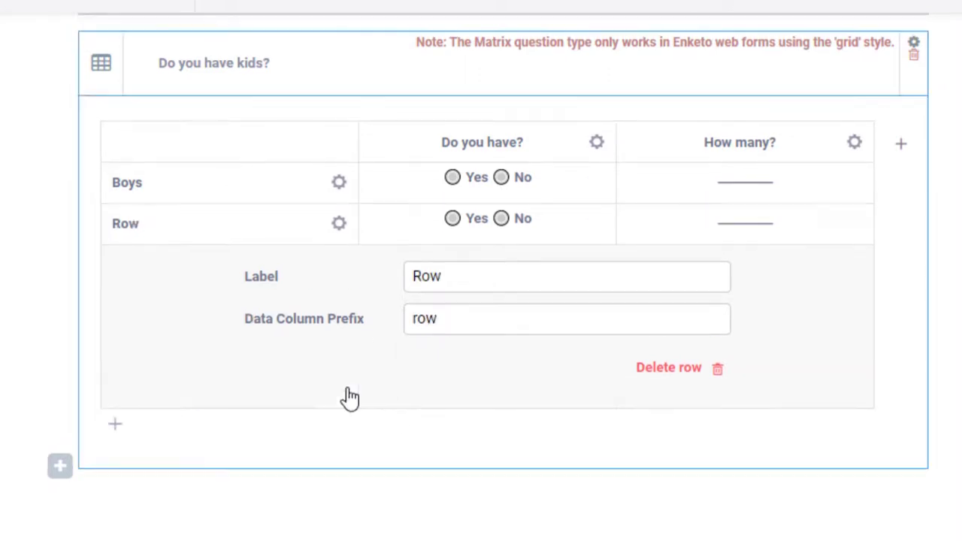
drag(454, 279, 397, 289)
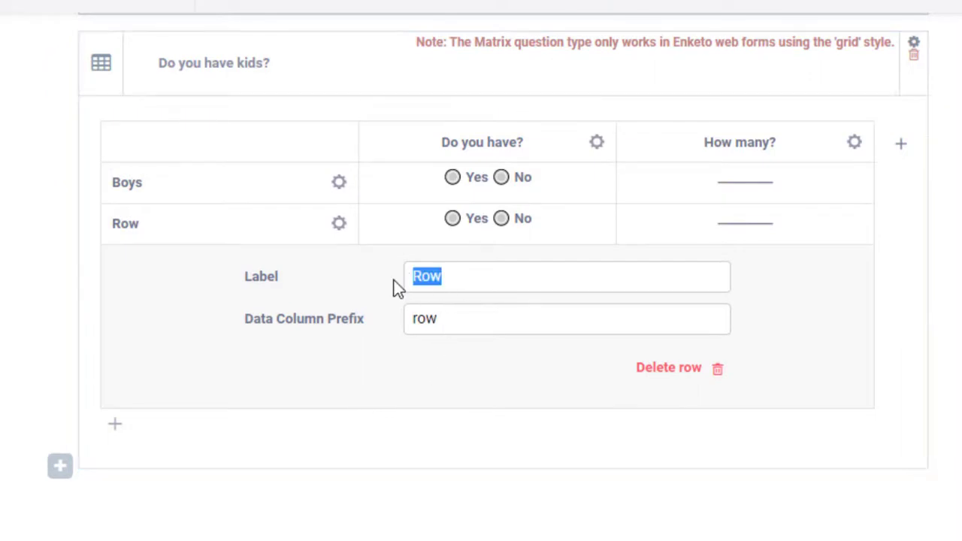
text(Girls)
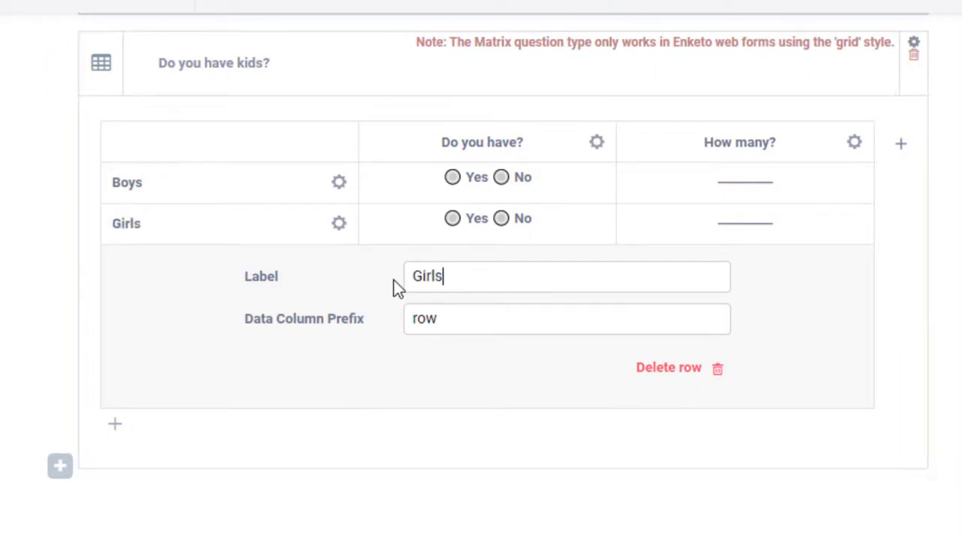
drag(453, 318, 404, 336)
text(girls)
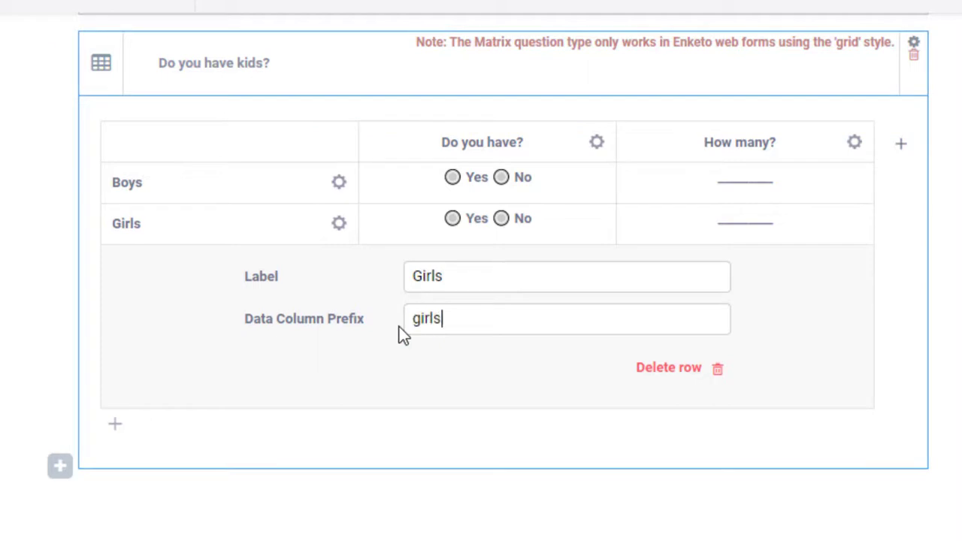
Save the form with the finished matrix, preview it, and close the preview
click(914, 67)
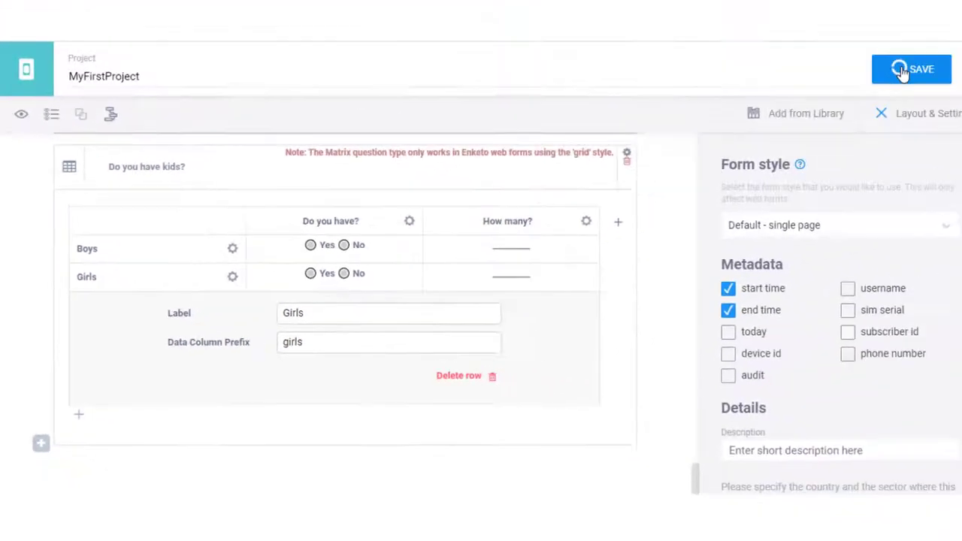
click(21, 111)
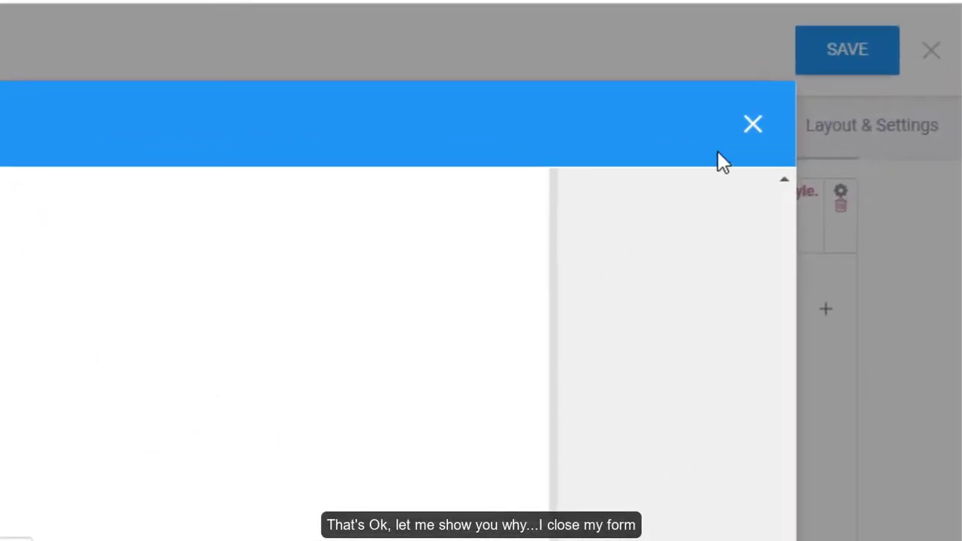
click(753, 125)
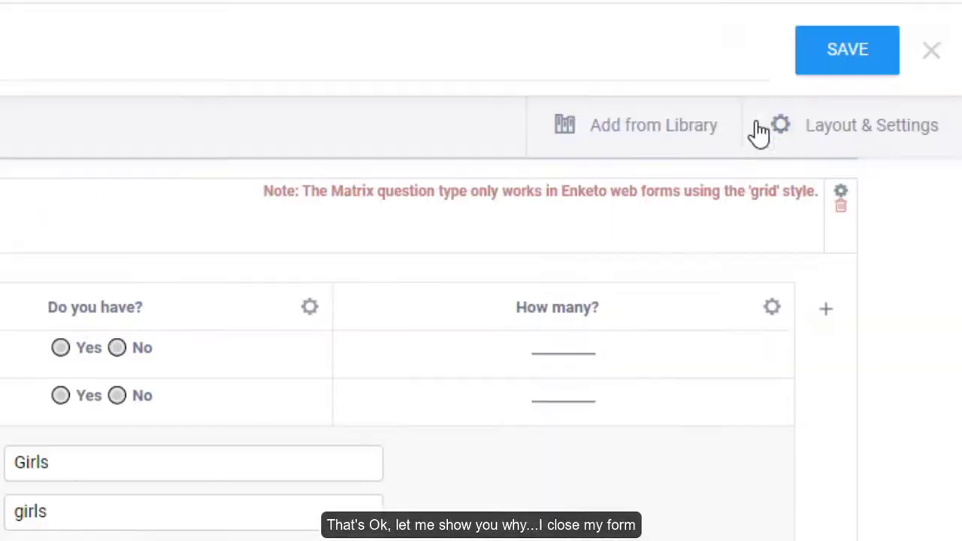
Change the form style to Grid theme and save the form
click(845, 139)
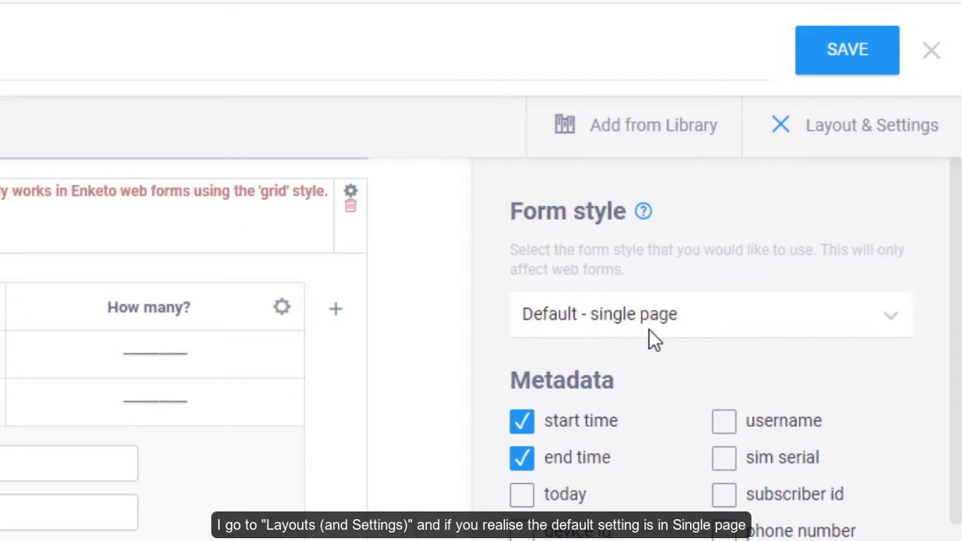
click(891, 324)
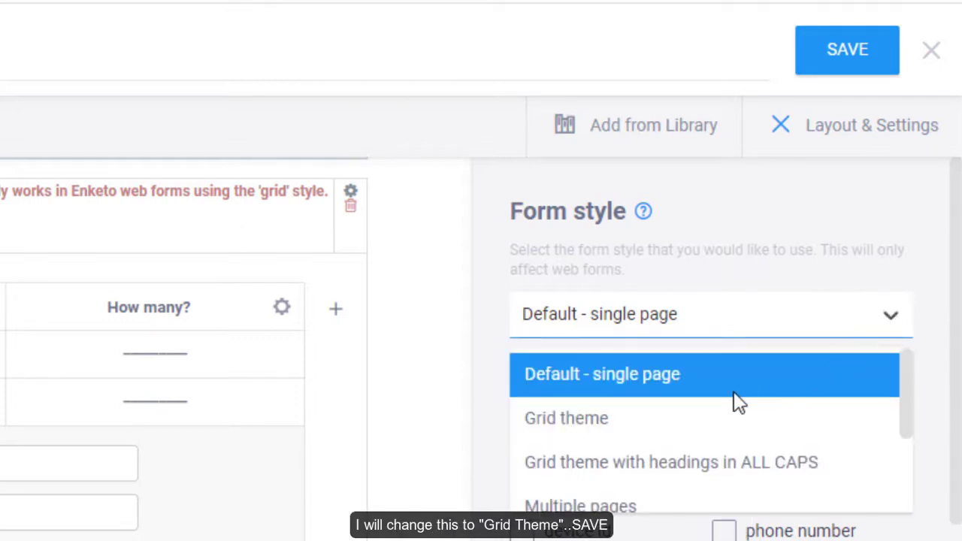
click(580, 424)
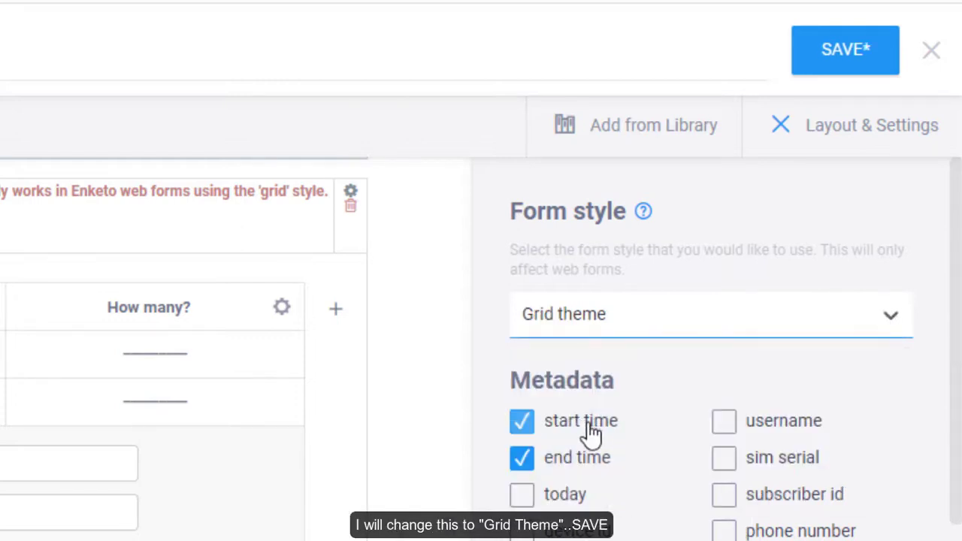
click(831, 64)
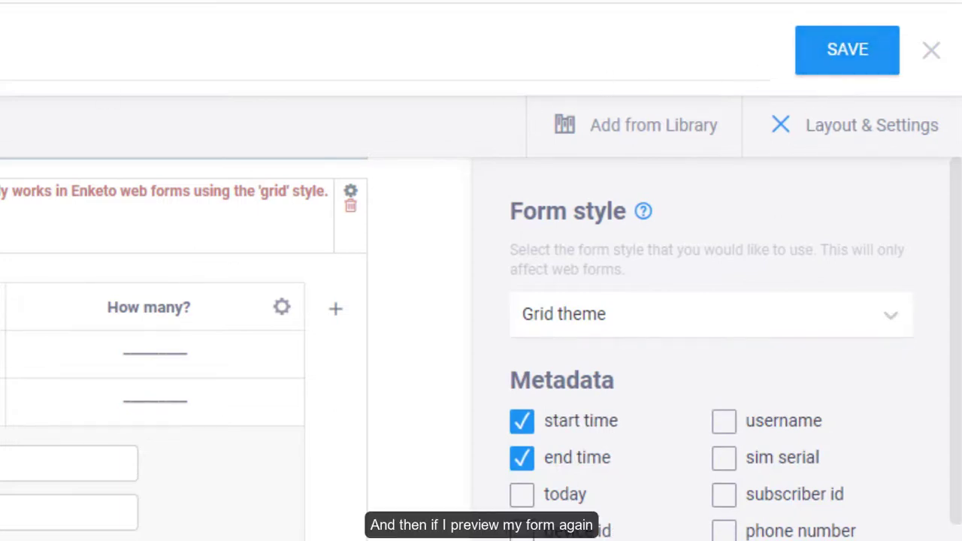
Preview the form and test the kids matrix by answering Yes and 2 for Boys, Yes and 3 for Girls
click(21, 121)
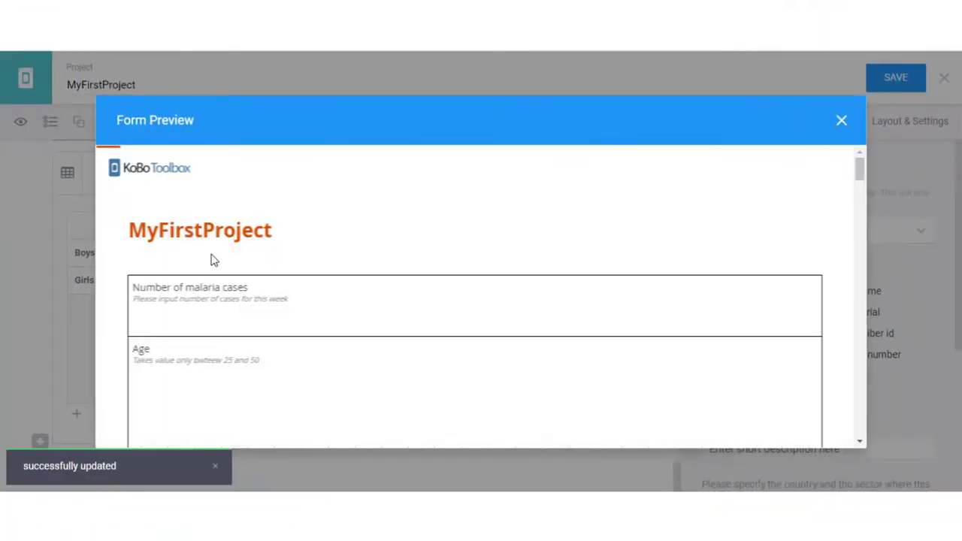
scroll(256, 286, down, 10)
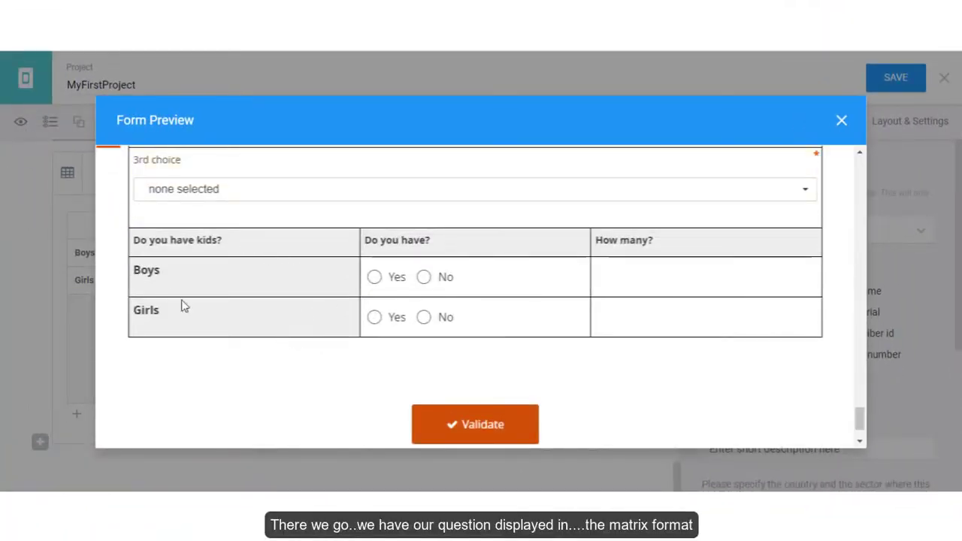
scroll(199, 279, down, 1)
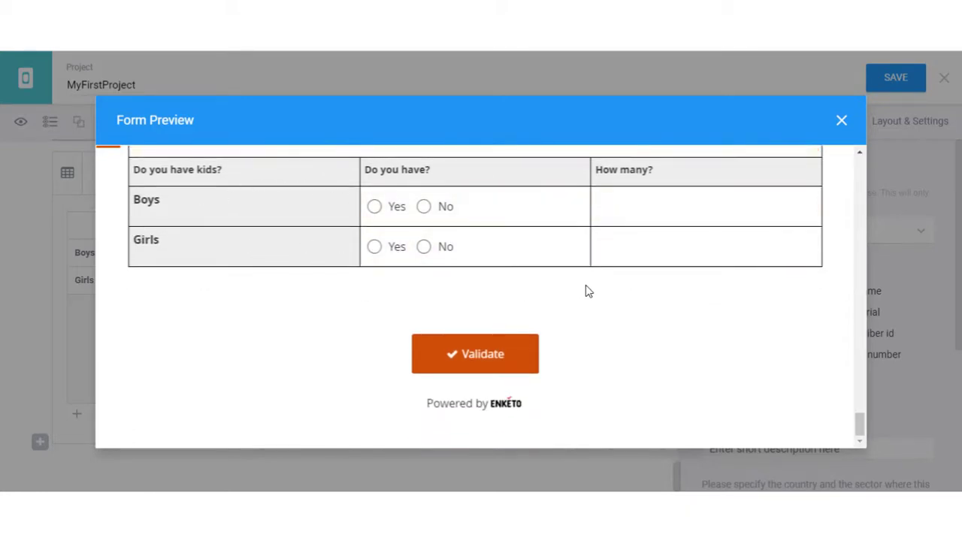
click(375, 207)
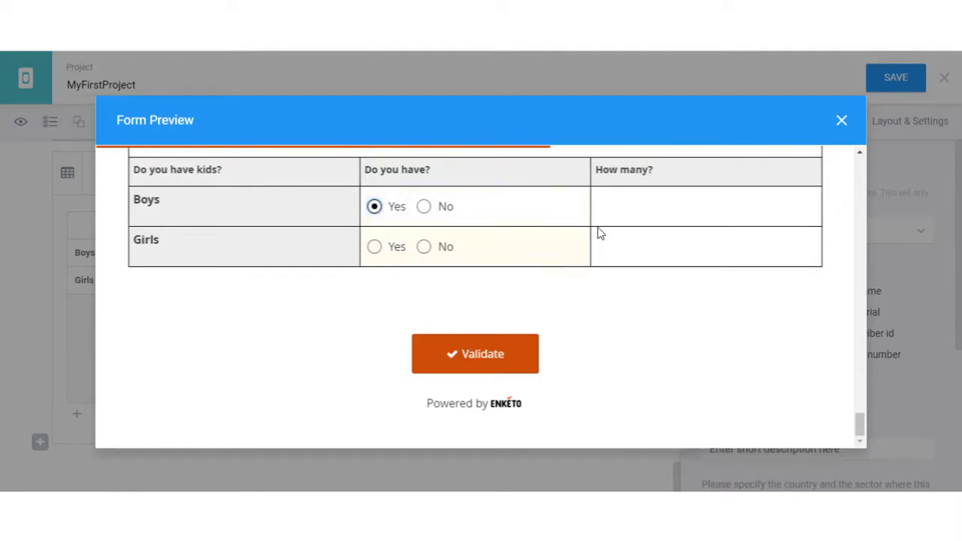
click(813, 201)
click(813, 201)
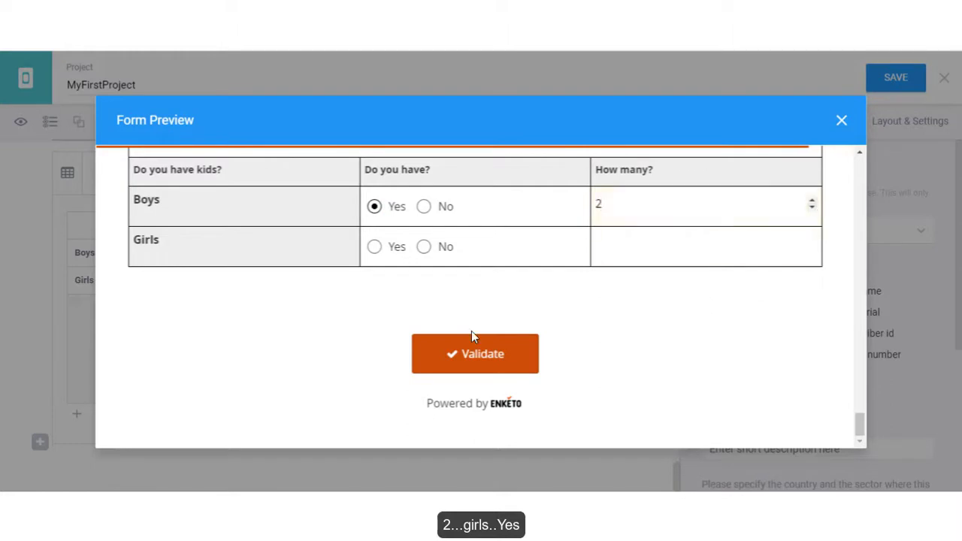
click(375, 248)
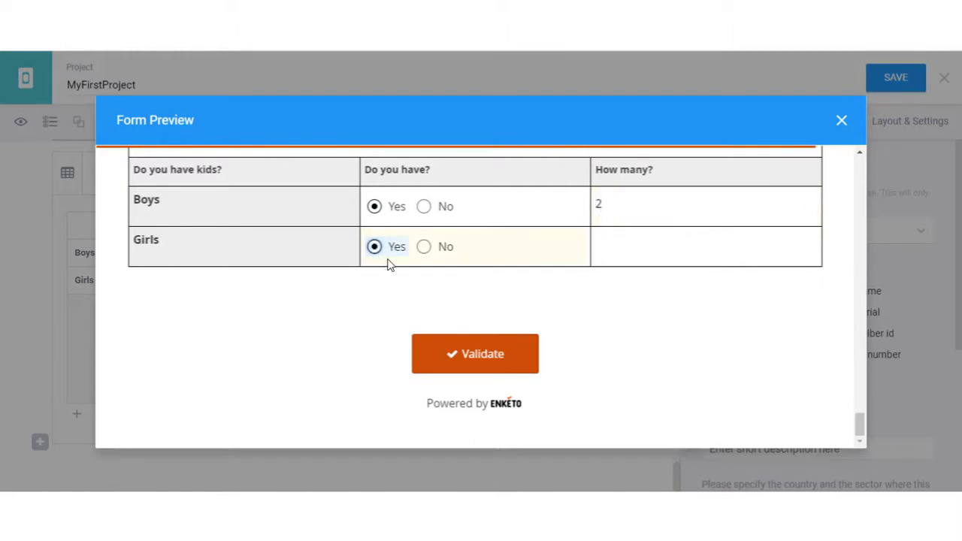
click(813, 242)
click(813, 241)
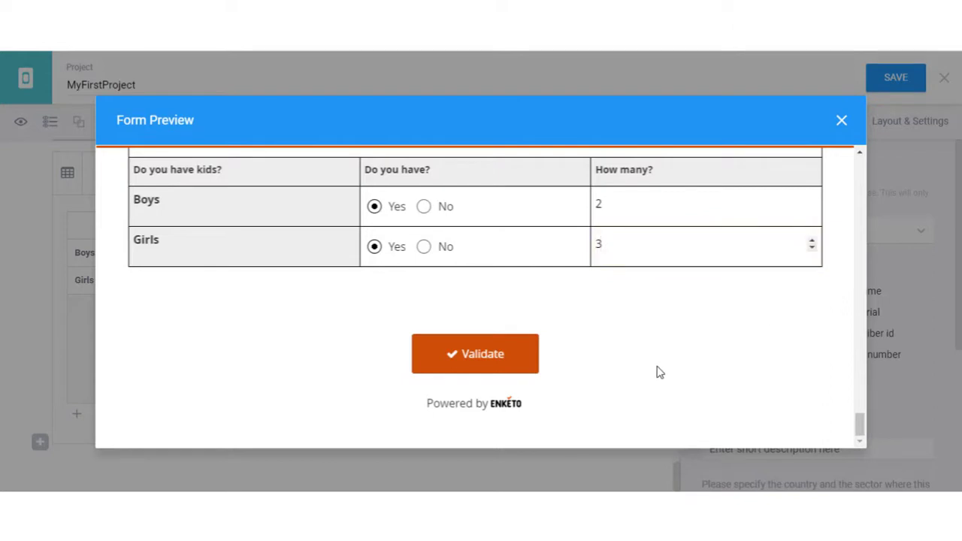